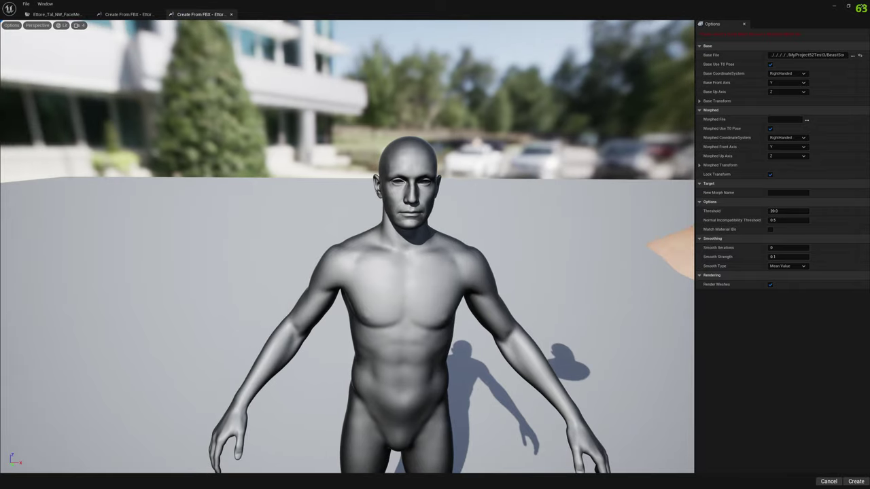
- Load the BeastFin… file from the MyProject52Test3 folder as the morphed file
{"action": "left_click", "coordinate": [807, 120]}
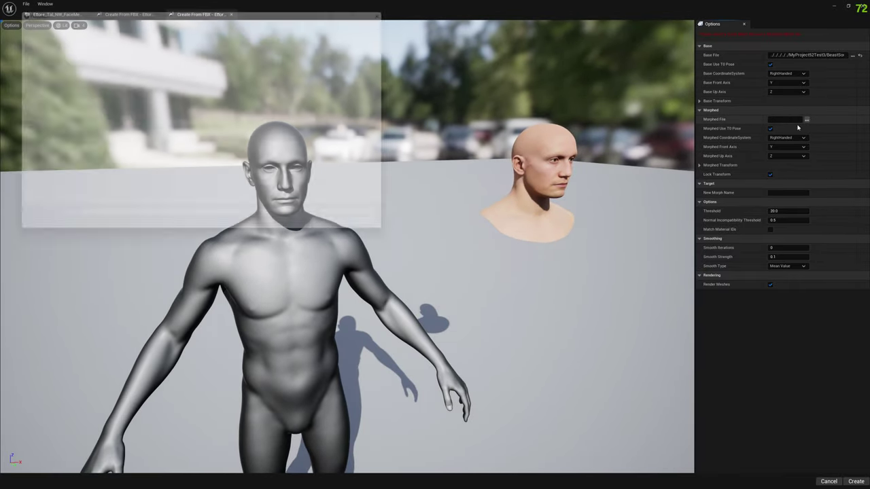
{"action": "left_click", "coordinate": [136, 118]}
{"action": "left_click", "coordinate": [383, 288]}
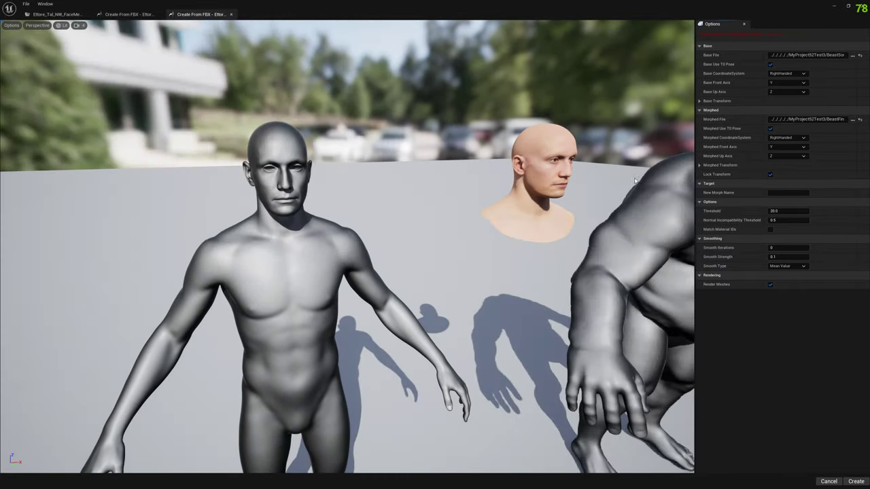
- Examine the imported beast mesh up close and compare it with the base body and the target head
{"action": "right_click_drag", "start_coordinate": [529, 194], "coordinate": [465, 196]}
{"action": "key", "text": "d"}
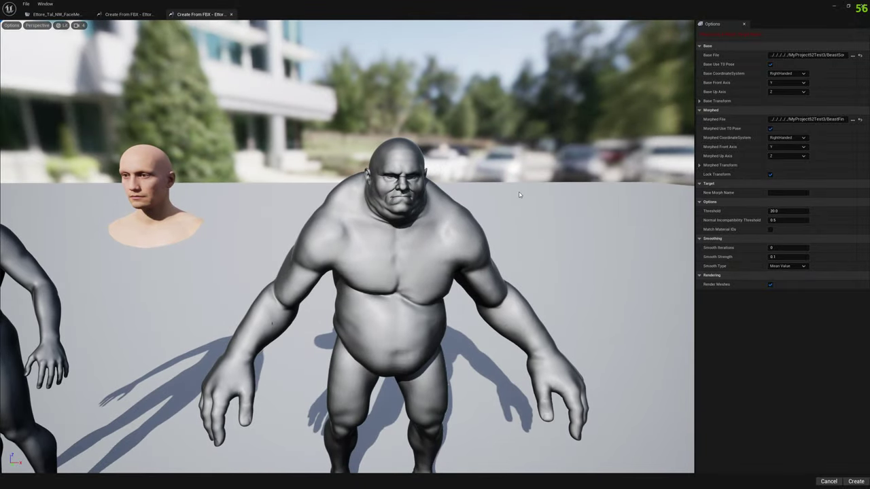
{"action": "key", "text": "w"}
{"action": "right_click_drag", "start_coordinate": [519, 195], "coordinate": [505, 194]}
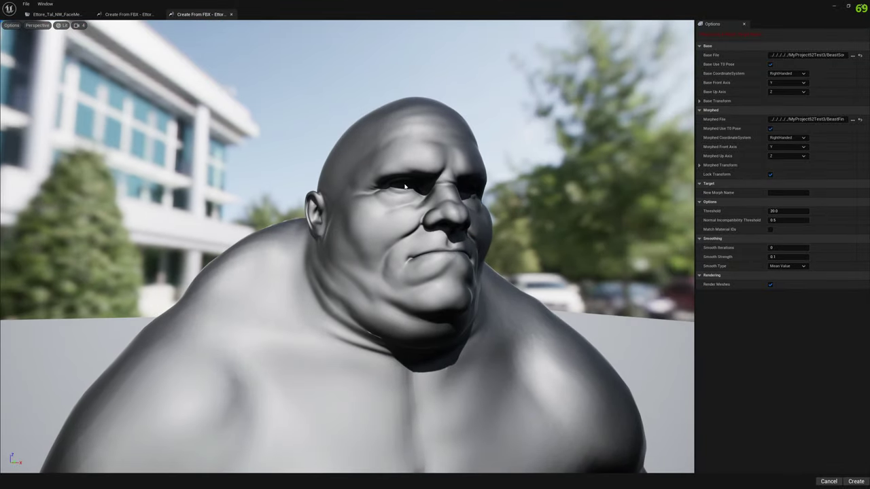
{"action": "key", "text": "s"}
{"action": "right_click_drag", "start_coordinate": [411, 192], "coordinate": [387, 215]}
{"action": "key", "text": "a"}
{"action": "left_click_drag", "start_coordinate": [378, 223], "coordinate": [340, 197]}
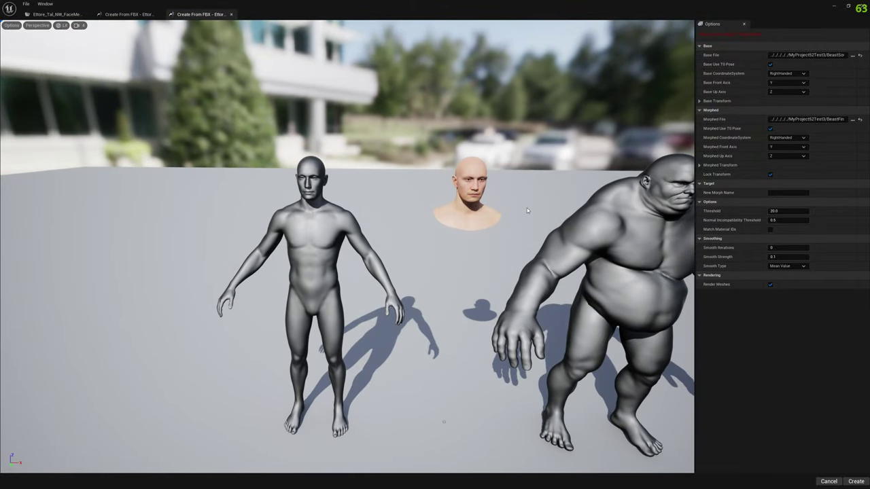
{"action": "key", "text": "w"}
{"action": "right_click_drag", "start_coordinate": [528, 211], "coordinate": [541, 211]}
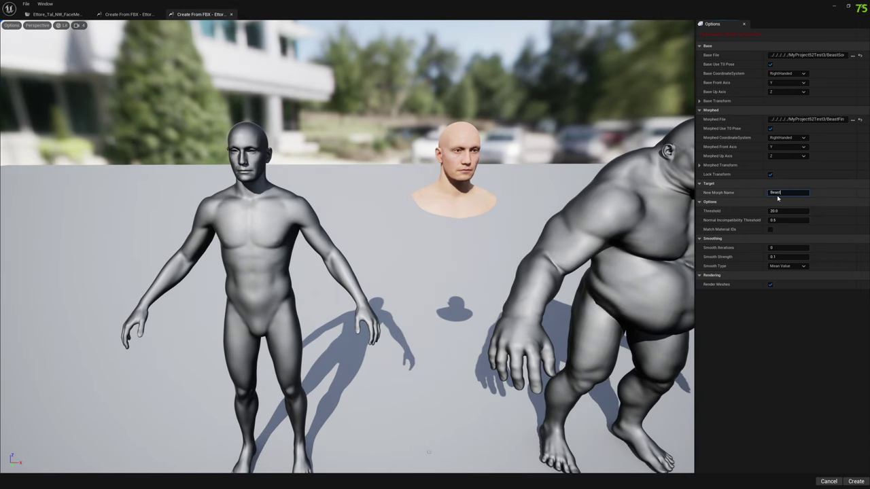
- Create the new morph target with the name Beast and open it on the face mesh
{"action": "left_click", "coordinate": [854, 482]}
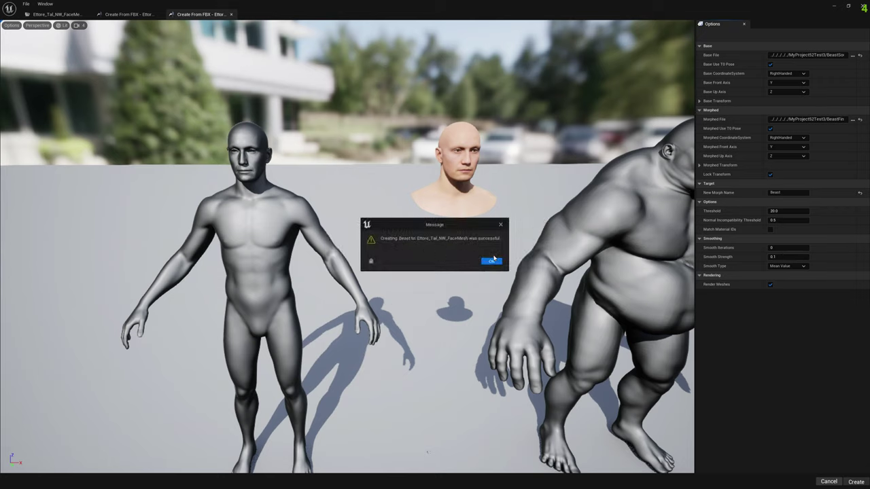
{"action": "left_click", "coordinate": [491, 262]}
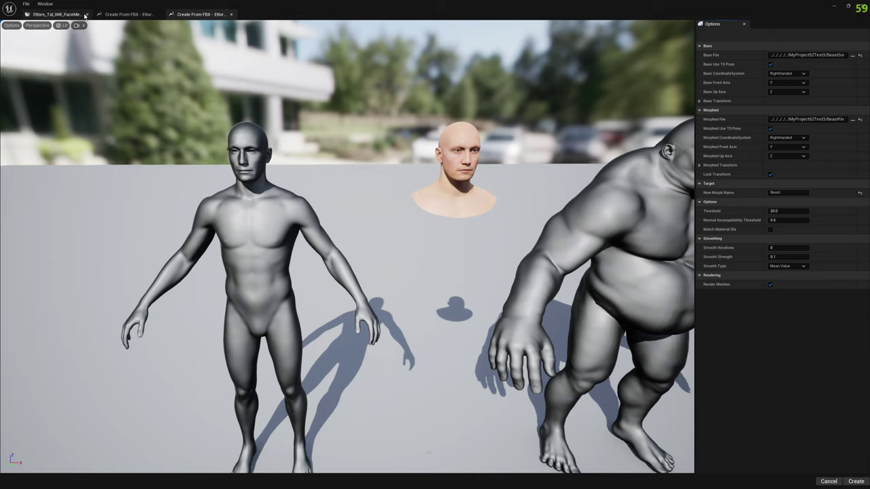
{"action": "left_click", "coordinate": [54, 15]}
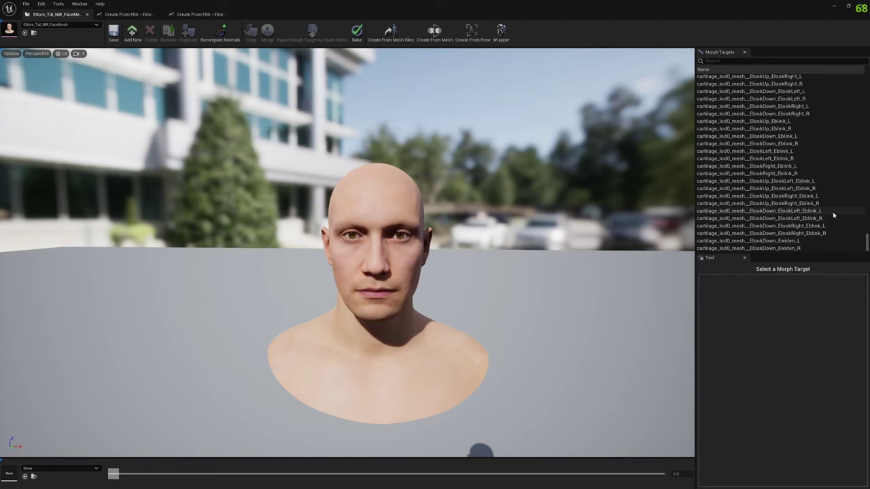
{"action": "scroll", "coordinate": [834, 216], "scroll_direction": "down", "scroll_amount": 1}
{"action": "left_click", "coordinate": [740, 249]}
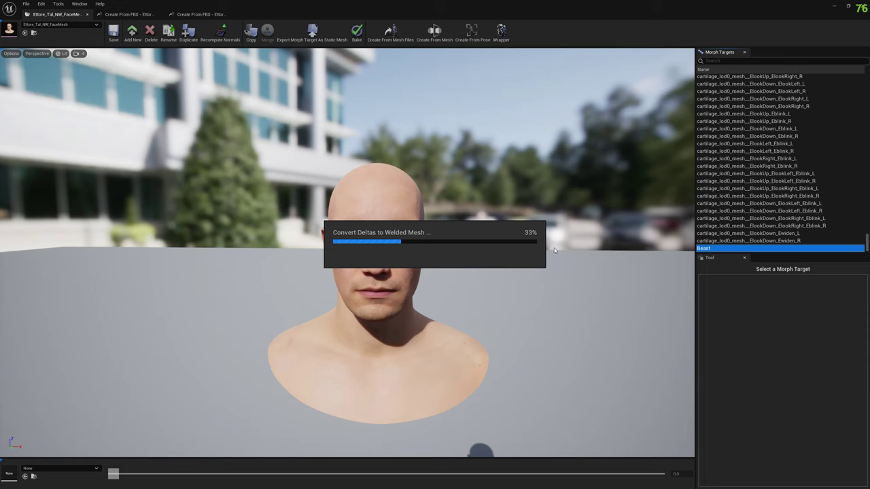
- Lower the camera speed to 1 and examine the Beast morph's eyes up close
{"action": "mouse_move", "coordinate": [406, 231]}
{"action": "right_mouse_down"}
{"action": "mouse_move", "coordinate": [426, 225]}
{"action": "mouse_move", "coordinate": [406, 231]}
{"action": "right_mouse_up"}
{"action": "left_click", "coordinate": [80, 53]}
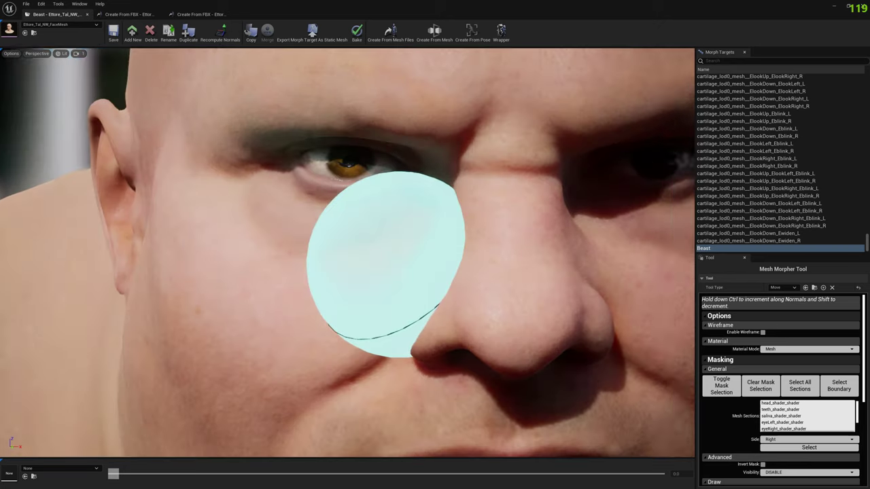
{"action": "mouse_move", "coordinate": [388, 264]}
{"action": "right_mouse_down"}
{"action": "mouse_move", "coordinate": [377, 264]}
{"action": "mouse_move", "coordinate": [391, 211]}
{"action": "mouse_move", "coordinate": [381, 272]}
{"action": "mouse_move", "coordinate": [370, 272]}
{"action": "mouse_move", "coordinate": [368, 193]}
{"action": "mouse_move", "coordinate": [375, 234]}
{"action": "mouse_move", "coordinate": [404, 239]}
{"action": "mouse_move", "coordinate": [416, 253]}
{"action": "mouse_move", "coordinate": [415, 299]}
{"action": "right_mouse_up"}
{"action": "key", "text": "w"}
{"action": "mouse_move", "coordinate": [297, 272]}
{"action": "right_mouse_down"}
{"action": "mouse_move", "coordinate": [302, 300]}
{"action": "mouse_move", "coordinate": [292, 252]}
{"action": "right_mouse_up"}
{"action": "right_click_drag", "start_coordinate": [237, 321], "coordinate": [219, 300]}
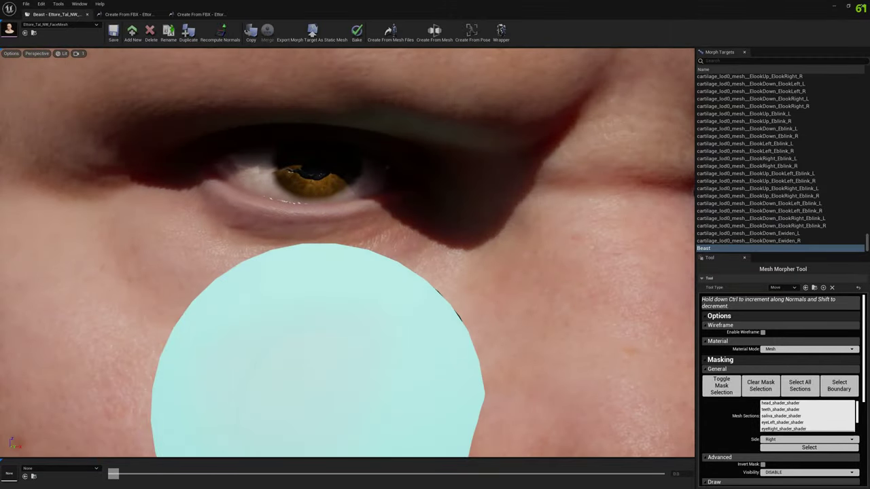
{"action": "key", "text": "d"}
{"action": "mouse_move", "coordinate": [318, 394]}
{"action": "right_mouse_down"}
{"action": "mouse_move", "coordinate": [339, 388]}
{"action": "mouse_move", "coordinate": [320, 386]}
{"action": "mouse_move", "coordinate": [346, 384]}
{"action": "mouse_move", "coordinate": [333, 401]}
{"action": "mouse_move", "coordinate": [342, 401]}
{"action": "mouse_move", "coordinate": [313, 394]}
{"action": "mouse_move", "coordinate": [337, 391]}
{"action": "mouse_move", "coordinate": [312, 393]}
{"action": "mouse_move", "coordinate": [321, 382]}
{"action": "mouse_move", "coordinate": [280, 382]}
{"action": "mouse_move", "coordinate": [301, 397]}
{"action": "mouse_move", "coordinate": [325, 389]}
{"action": "mouse_move", "coordinate": [298, 388]}
{"action": "right_mouse_up"}
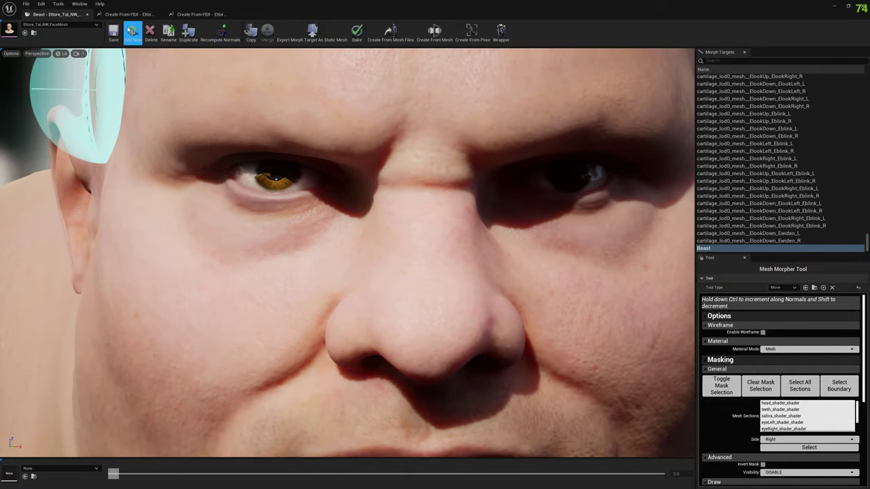
- Add a new morph target named test to the face mesh and open it for editing
{"action": "left_click", "coordinate": [132, 31]}
{"action": "type", "text": "test"}
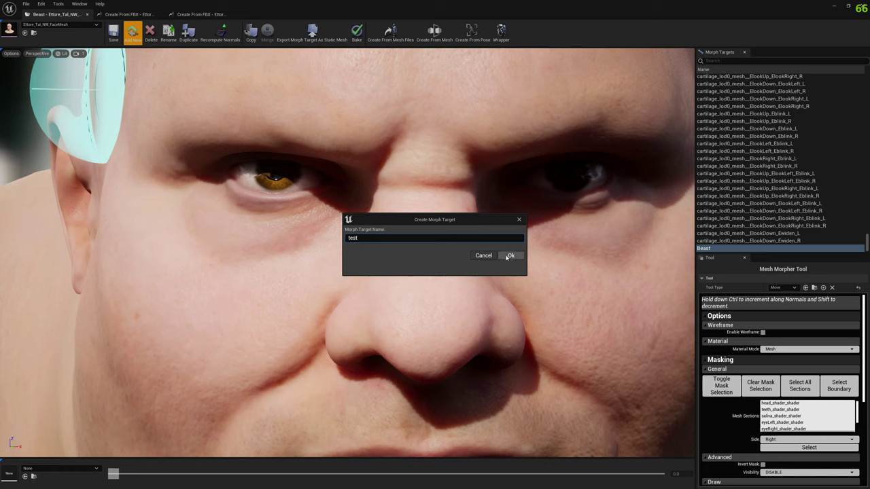
{"action": "left_click", "coordinate": [508, 256]}
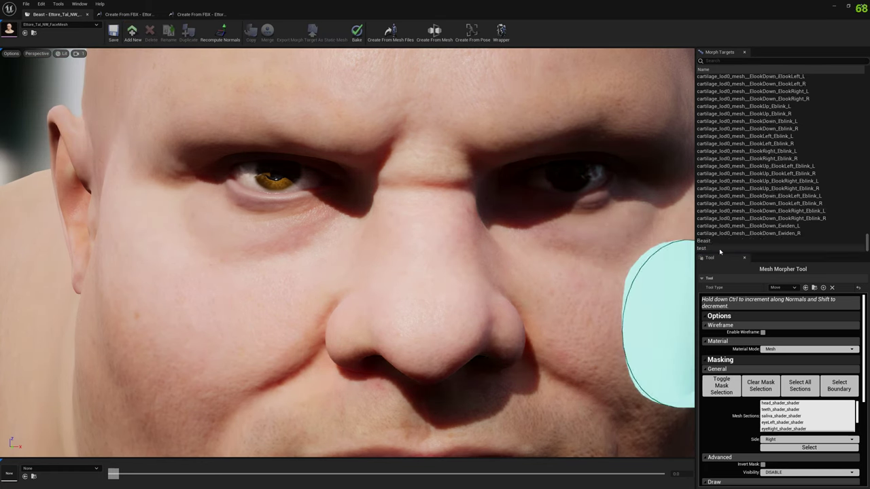
{"action": "left_click", "coordinate": [720, 249]}
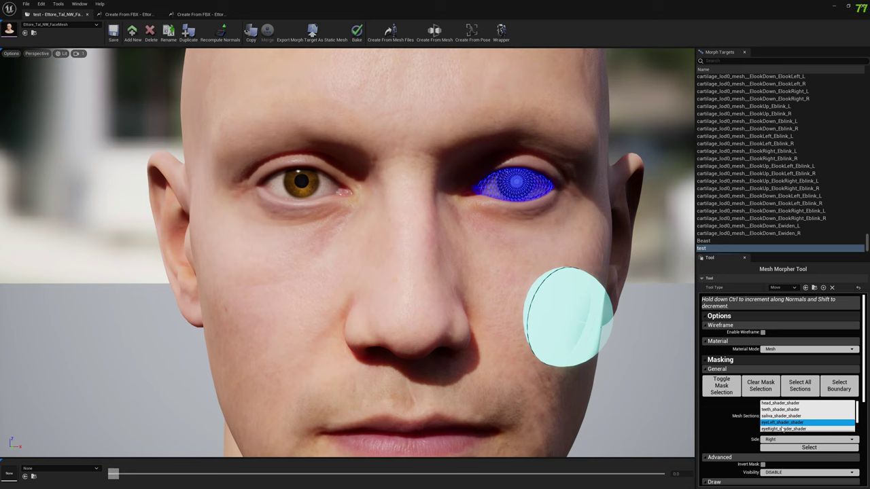
- Mask the left and right eye, eyeshell, eyelashes, eyeEdge and cartilage mesh sections
{"action": "left_click", "coordinate": [785, 430], "text": "ctrl"}
{"action": "scroll", "coordinate": [782, 406], "scroll_direction": "down", "scroll_amount": 1}
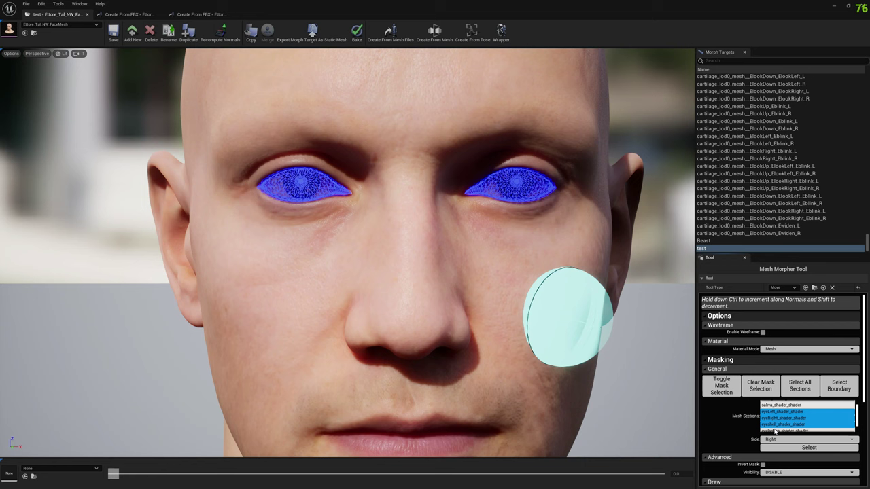
{"action": "left_click", "coordinate": [778, 431], "text": "ctrl"}
{"action": "scroll", "coordinate": [782, 426], "scroll_direction": "down", "scroll_amount": 1}
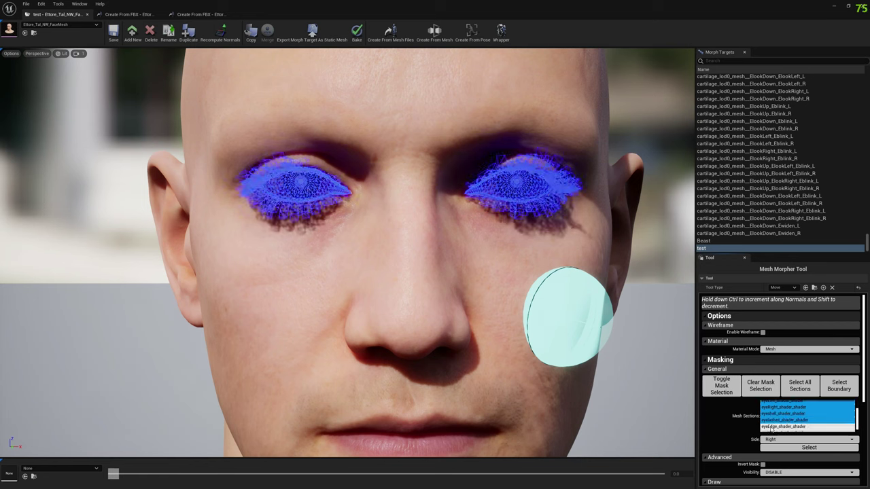
{"action": "scroll", "coordinate": [772, 429], "scroll_direction": "down", "scroll_amount": 1}
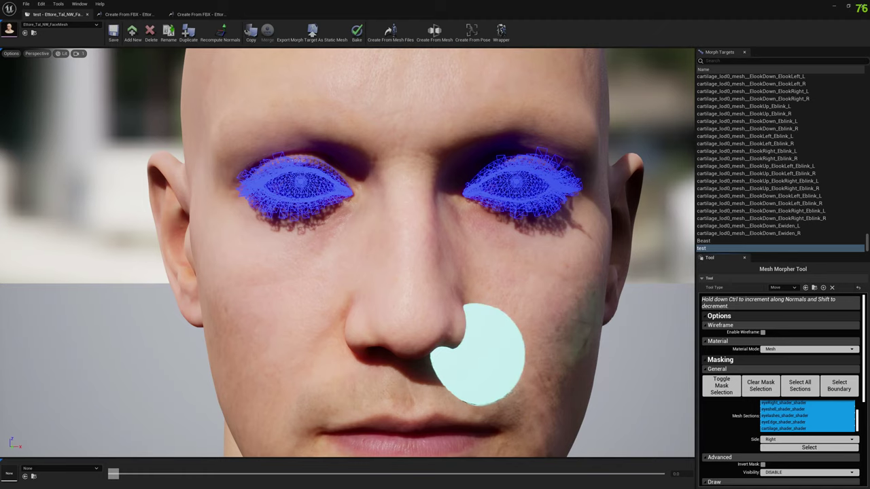
- Enable brush symmetry for the Mesh Morpher tool
{"action": "right_click_drag", "start_coordinate": [475, 355], "coordinate": [416, 336]}
{"action": "key", "text": "w"}
{"action": "key", "text": "d"}
{"action": "key", "text": "a"}
{"action": "key", "text": "s"}
{"action": "mouse_move", "coordinate": [552, 303]}
{"action": "right_mouse_down"}
{"action": "mouse_move", "coordinate": [544, 299]}
{"action": "mouse_move", "coordinate": [552, 299]}
{"action": "right_mouse_up"}
{"action": "key", "text": "d"}
{"action": "scroll", "coordinate": [785, 381], "scroll_direction": "down", "scroll_amount": 3}
{"action": "scroll", "coordinate": [785, 381], "scroll_direction": "down", "scroll_amount": 3}
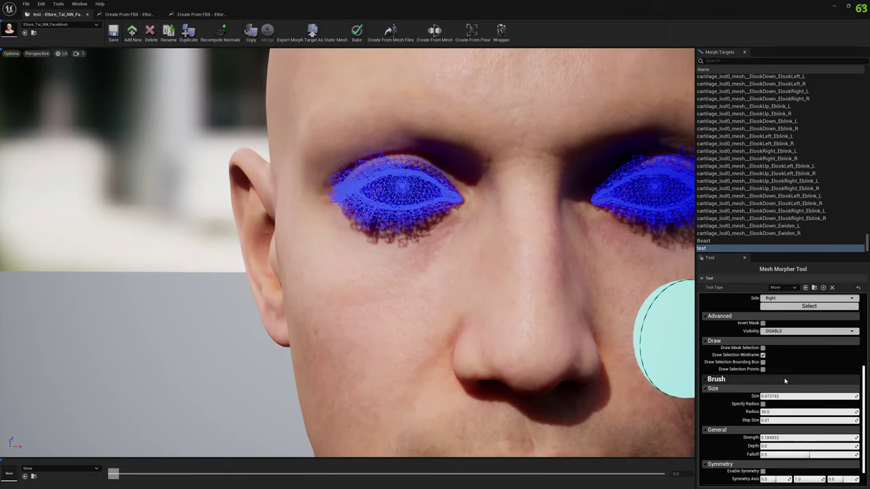
{"action": "left_click", "coordinate": [763, 471]}
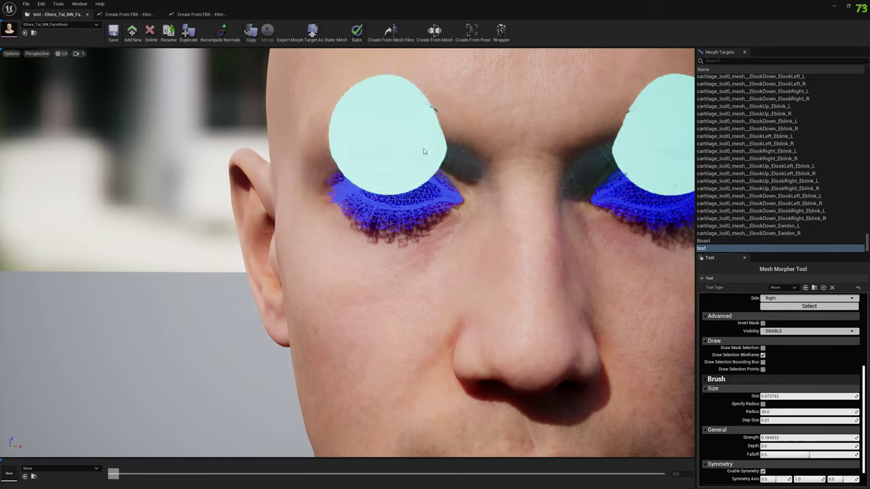
- Turn on mask selection painting and extend the mask over the eyelids and skin around both eyes
{"action": "key", "text": "d"}
{"action": "right_click_drag", "start_coordinate": [441, 214], "coordinate": [408, 221]}
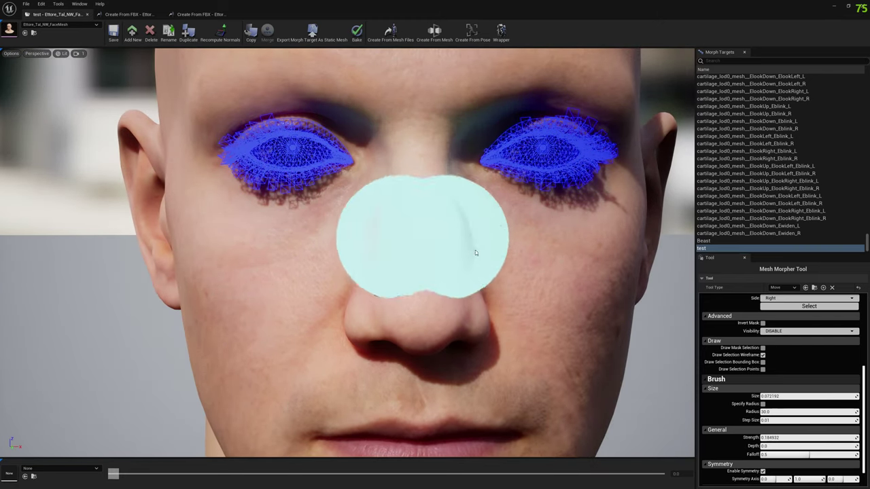
{"action": "mouse_move", "coordinate": [524, 262]}
{"action": "right_mouse_down"}
{"action": "mouse_move", "coordinate": [469, 249]}
{"action": "mouse_move", "coordinate": [510, 249]}
{"action": "mouse_move", "coordinate": [523, 263]}
{"action": "right_mouse_up"}
{"action": "key", "text": "w"}
{"action": "scroll", "coordinate": [839, 344], "scroll_direction": "up", "scroll_amount": 3}
{"action": "scroll", "coordinate": [839, 346], "scroll_direction": "up", "scroll_amount": 5}
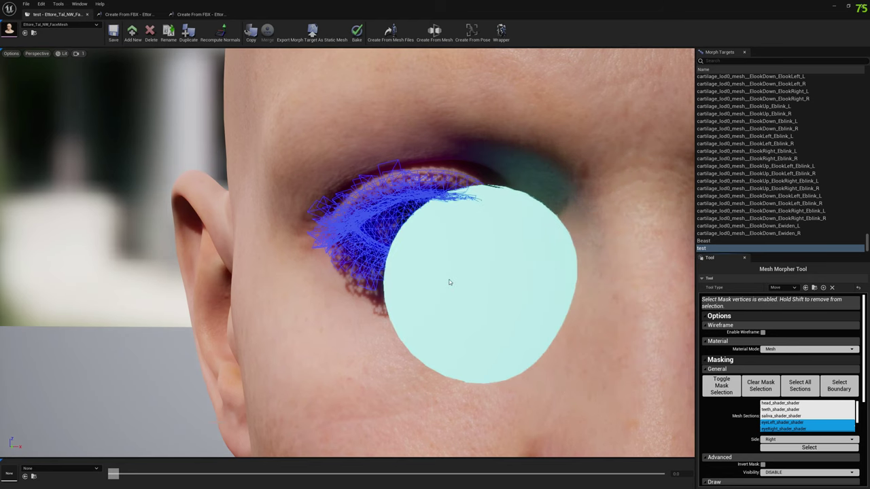
{"action": "mouse_move", "coordinate": [465, 305]}
{"action": "right_mouse_down"}
{"action": "mouse_move", "coordinate": [503, 315]}
{"action": "mouse_move", "coordinate": [463, 301]}
{"action": "right_mouse_up"}
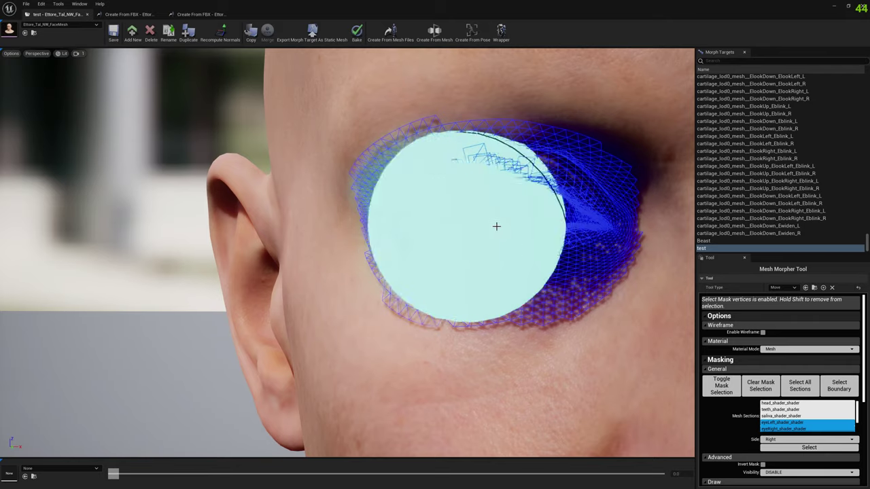
{"action": "middle_click_drag", "start_coordinate": [476, 223], "coordinate": [639, 223]}
{"action": "mouse_move", "coordinate": [462, 221]}
{"action": "left_mouse_down", "text": "alt"}
{"action": "mouse_move", "coordinate": [330, 78]}
{"action": "mouse_move", "coordinate": [378, 263]}
{"action": "mouse_move", "coordinate": [583, 291]}
{"action": "mouse_move", "coordinate": [500, 280]}
{"action": "left_mouse_up", "text": "alt"}
{"action": "mouse_move", "coordinate": [591, 307]}
{"action": "left_mouse_down", "text": "alt"}
{"action": "mouse_move", "coordinate": [416, 299]}
{"action": "mouse_move", "coordinate": [421, 275]}
{"action": "mouse_move", "coordinate": [412, 274]}
{"action": "mouse_move", "coordinate": [475, 293]}
{"action": "mouse_move", "coordinate": [388, 266]}
{"action": "mouse_move", "coordinate": [517, 270]}
{"action": "left_mouse_up", "text": "alt"}
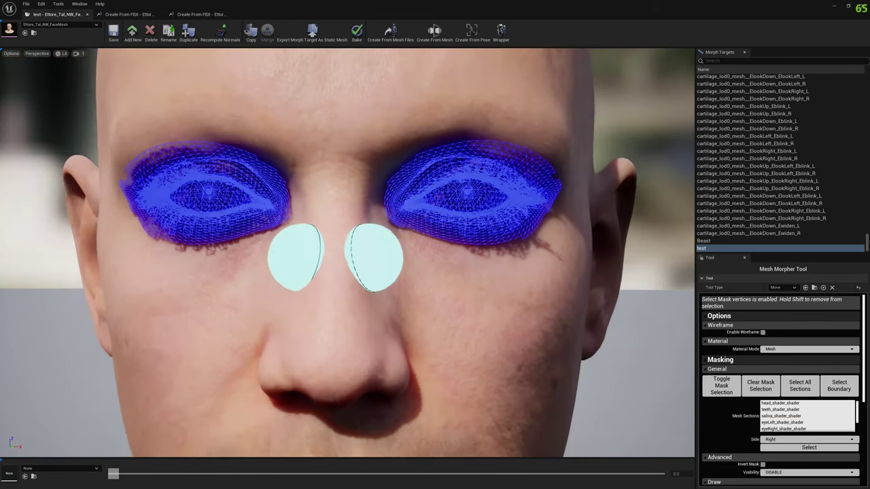
- Save the current mask selection as Ettore_eyes in the MaskSelections folder
{"action": "middle_click_drag", "start_coordinate": [374, 258], "coordinate": [564, 259]}
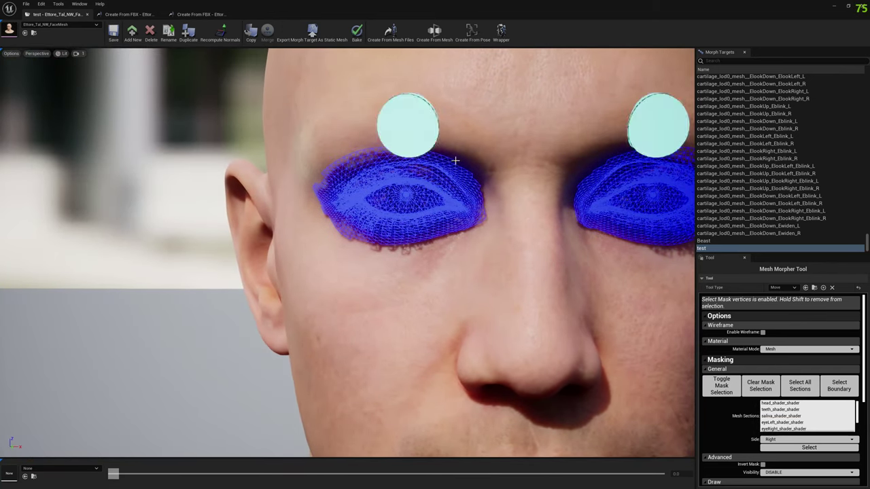
{"action": "left_click", "coordinate": [36, 7]}
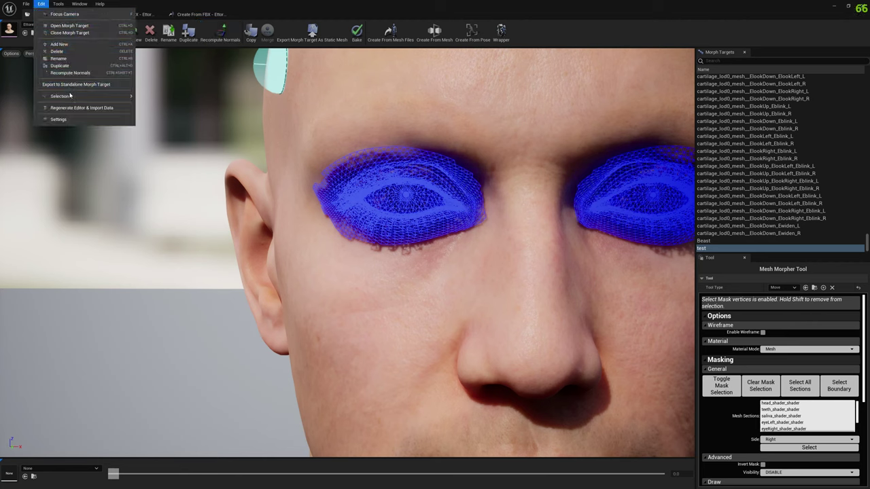
{"action": "mouse_move", "coordinate": [70, 96]}
{"action": "left_click", "coordinate": [162, 136]}
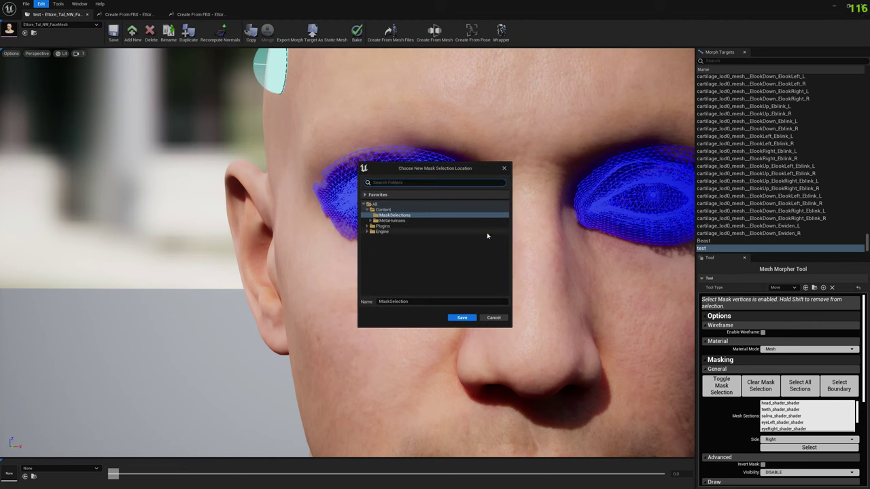
{"action": "type", "text": "E"}
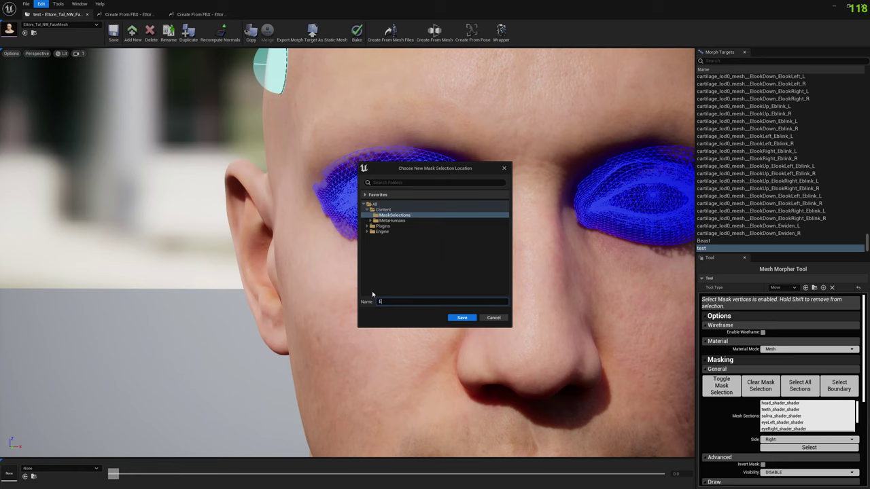
{"action": "type", "text": "ttore_eyes"}
{"action": "left_click", "coordinate": [456, 321]}
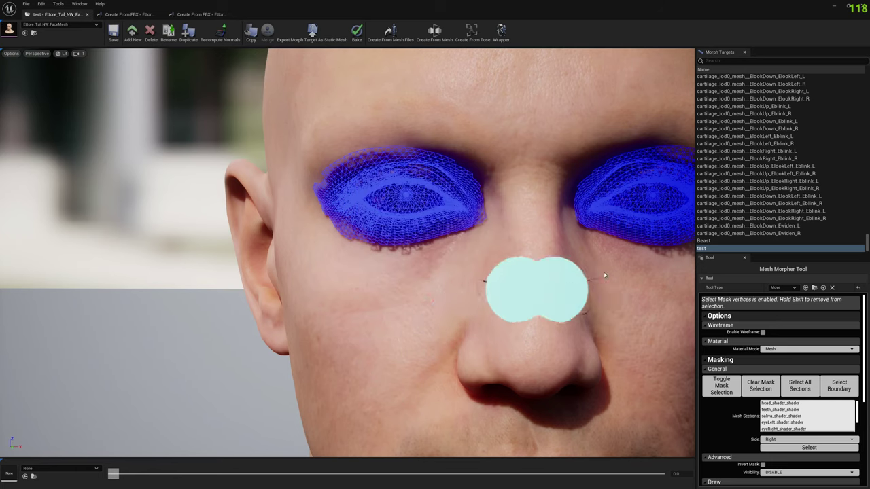
- Open the Beast morph target and load the saved Ettore_eyes mask selection onto it
{"action": "left_click", "coordinate": [719, 241]}
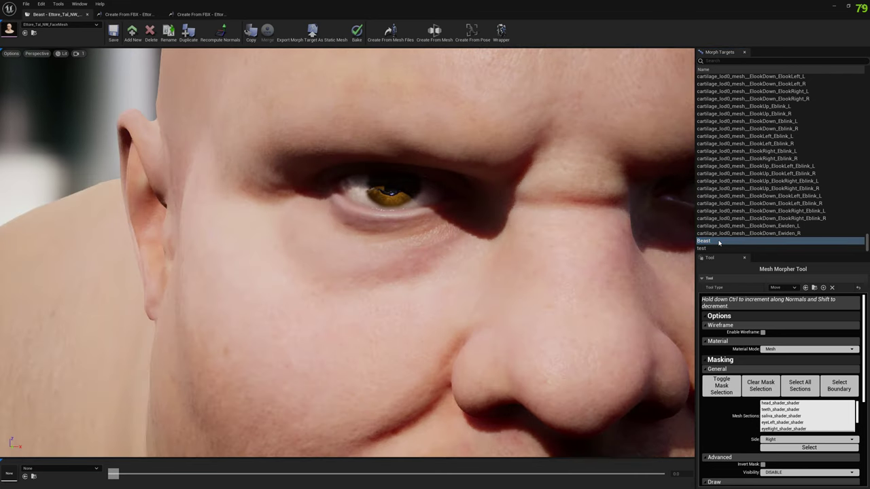
{"action": "middle_click_drag", "start_coordinate": [624, 231], "coordinate": [639, 339]}
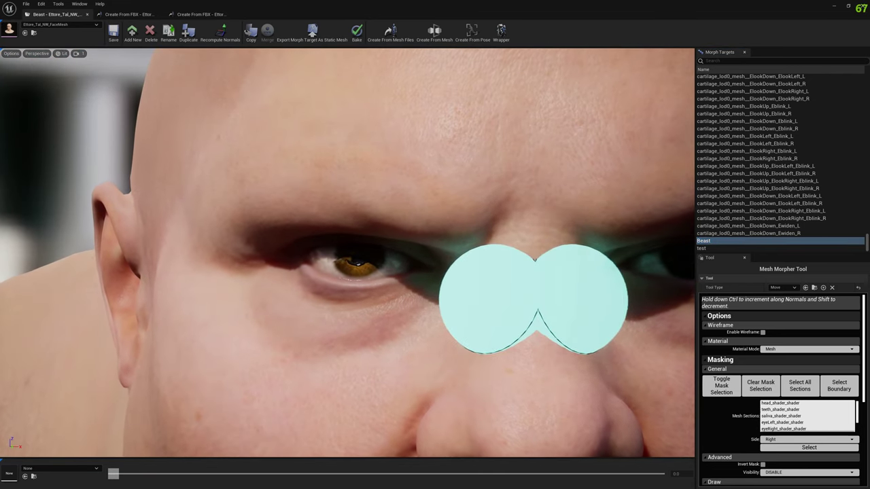
{"action": "left_click", "coordinate": [42, 4]}
{"action": "mouse_move", "coordinate": [102, 96]}
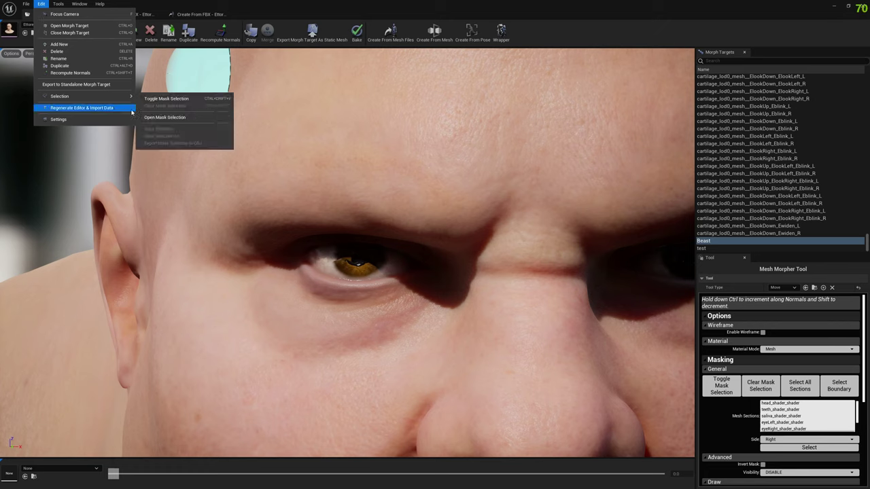
{"action": "left_click", "coordinate": [167, 117]}
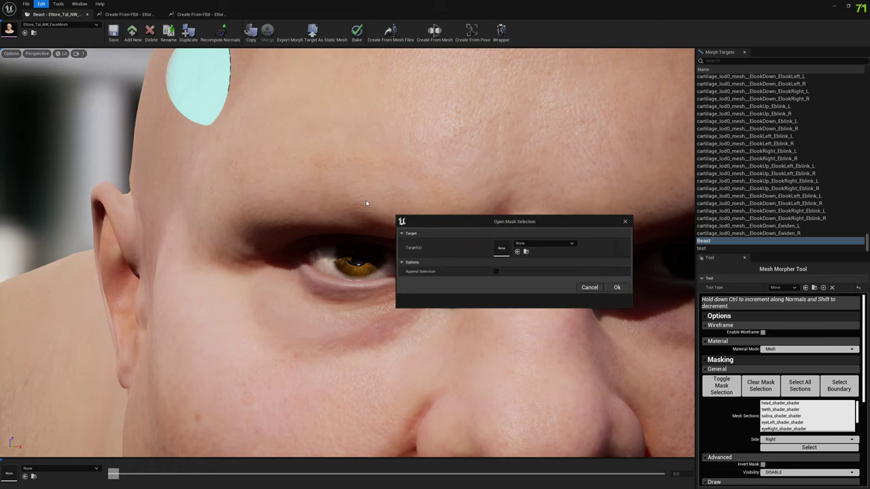
{"action": "left_click", "coordinate": [547, 245]}
{"action": "left_click", "coordinate": [552, 324]}
{"action": "left_click", "coordinate": [612, 291]}
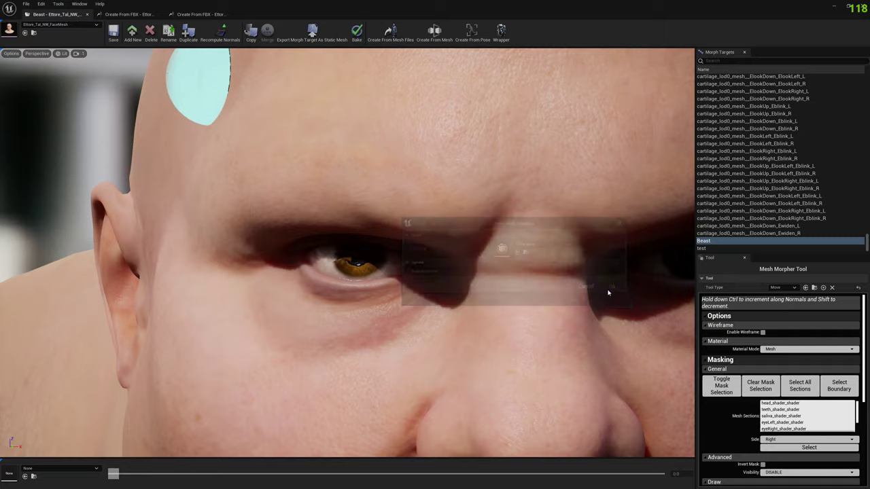
- Switch the Mesh Morpher to the Restore tool and set its brush size to 0.297945 and strength to 0.59589
{"action": "right_click_drag", "start_coordinate": [499, 302], "coordinate": [445, 286]}
{"action": "mouse_move", "coordinate": [293, 289]}
{"action": "middle_mouse_down"}
{"action": "mouse_move", "coordinate": [412, 182]}
{"action": "mouse_move", "coordinate": [663, 192]}
{"action": "mouse_move", "coordinate": [406, 182]}
{"action": "mouse_move", "coordinate": [513, 289]}
{"action": "middle_mouse_up"}
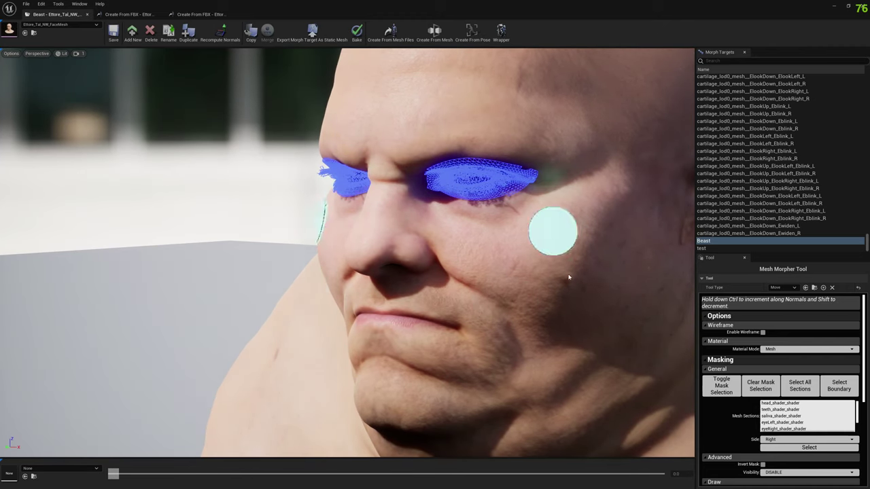
{"action": "scroll", "coordinate": [772, 325], "scroll_direction": "down", "scroll_amount": 4}
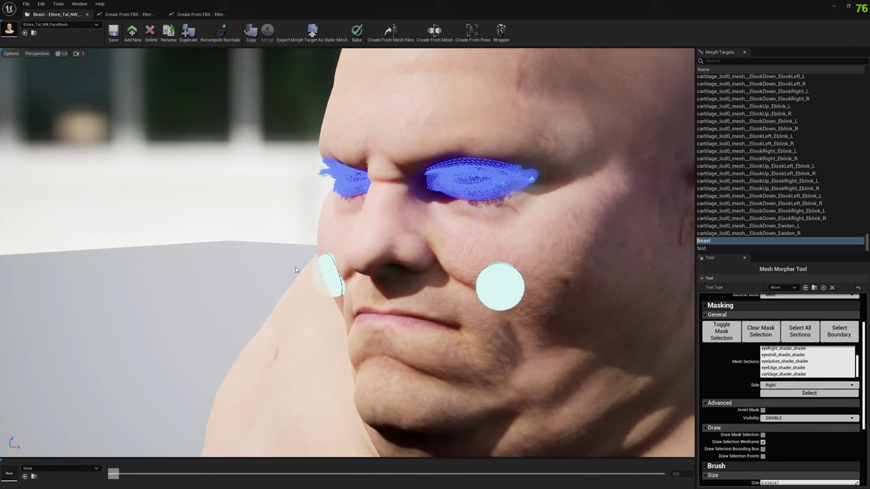
{"action": "scroll", "coordinate": [791, 371], "scroll_direction": "up", "scroll_amount": 3}
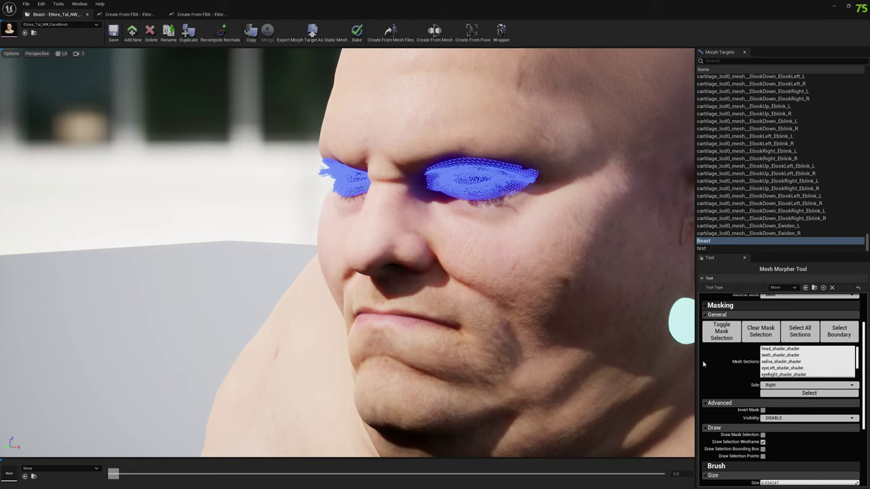
{"action": "scroll", "coordinate": [707, 365], "scroll_direction": "up", "scroll_amount": 4}
{"action": "scroll", "coordinate": [744, 362], "scroll_direction": "down", "scroll_amount": 3}
{"action": "scroll", "coordinate": [740, 365], "scroll_direction": "up", "scroll_amount": 3}
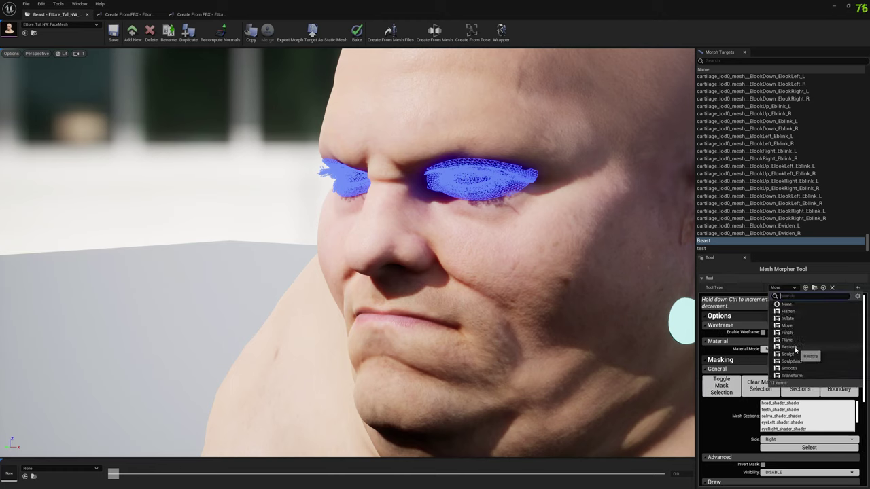
{"action": "left_click", "coordinate": [789, 347]}
{"action": "scroll", "coordinate": [765, 370], "scroll_direction": "down", "scroll_amount": 5}
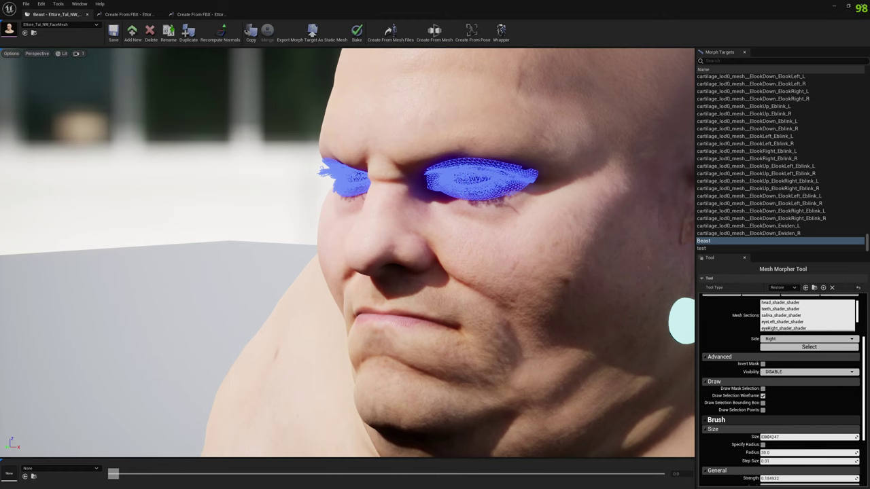
{"action": "left_click_drag", "start_coordinate": [772, 436], "coordinate": [773, 437]}
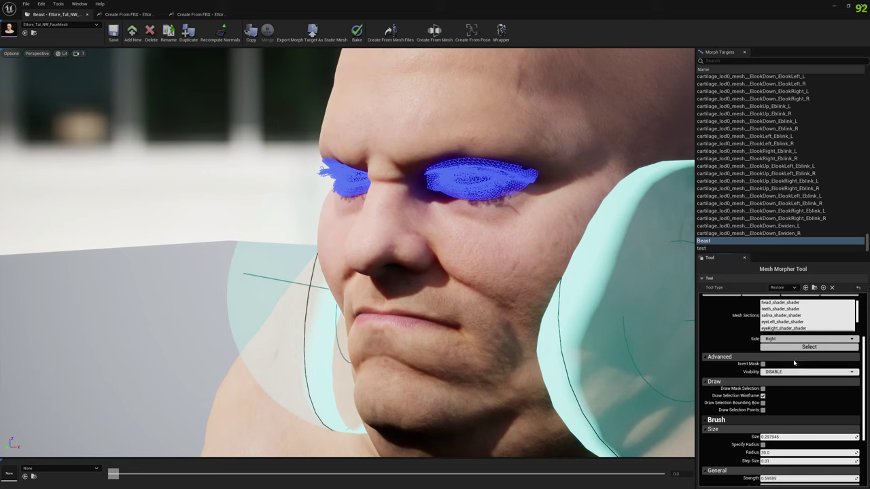
- Set the mask visibility to HIDEUNSELECTED and brush over both masked eye areas to restore their original shape
{"action": "scroll", "coordinate": [760, 382], "scroll_direction": "up", "scroll_amount": 3}
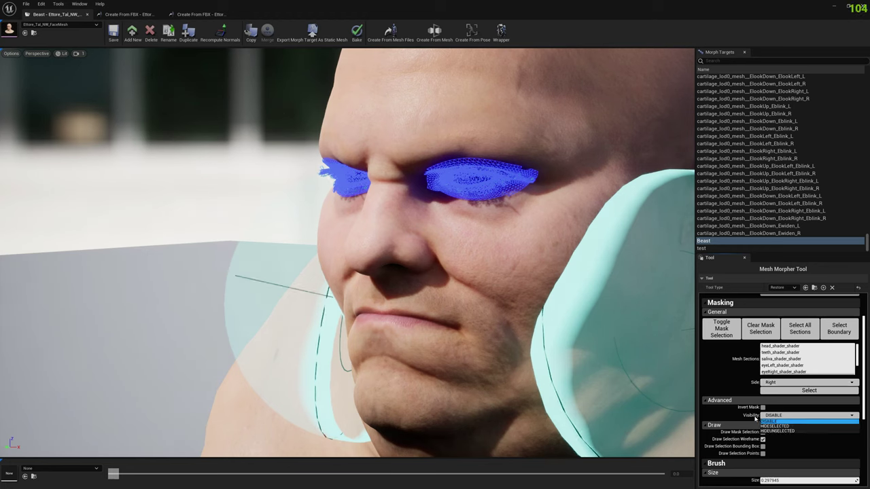
{"action": "left_click", "coordinate": [782, 432]}
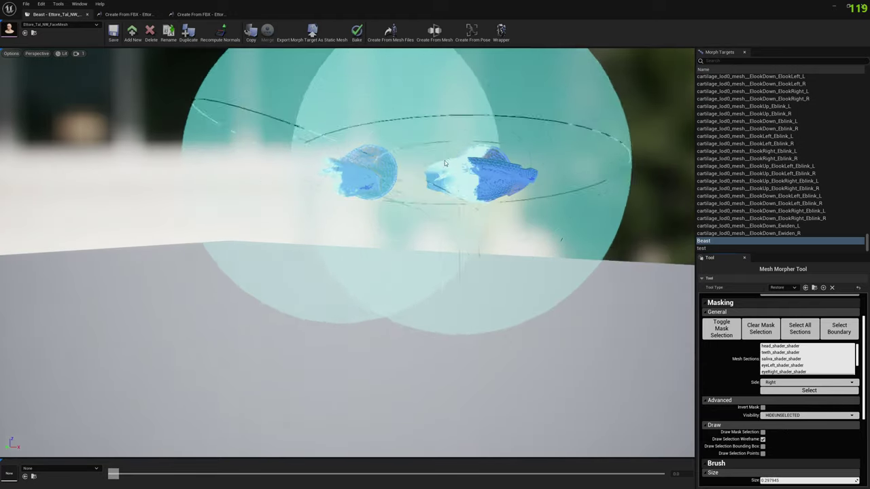
{"action": "mouse_move", "coordinate": [472, 174]}
{"action": "left_mouse_down"}
{"action": "mouse_move", "coordinate": [582, 167]}
{"action": "mouse_move", "coordinate": [544, 178]}
{"action": "mouse_move", "coordinate": [565, 152]}
{"action": "mouse_move", "coordinate": [574, 167]}
{"action": "left_mouse_up"}
{"action": "right_click_drag", "start_coordinate": [574, 168], "coordinate": [516, 156]}
{"action": "right_click_drag", "start_coordinate": [541, 213], "coordinate": [398, 219]}
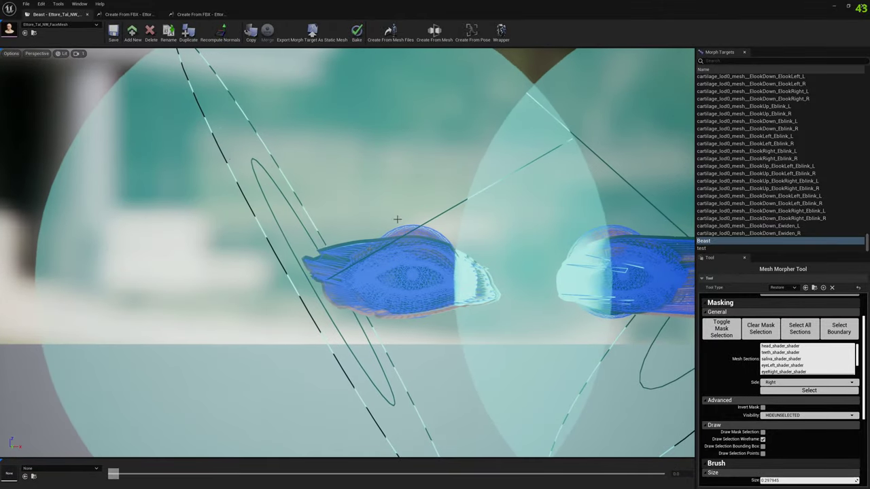
{"action": "mouse_move", "coordinate": [398, 234]}
{"action": "left_mouse_down"}
{"action": "mouse_move", "coordinate": [364, 269]}
{"action": "mouse_move", "coordinate": [441, 270]}
{"action": "left_mouse_up"}
{"action": "right_click_drag", "start_coordinate": [554, 201], "coordinate": [516, 201]}
{"action": "right_click_drag", "start_coordinate": [314, 258], "coordinate": [428, 268]}
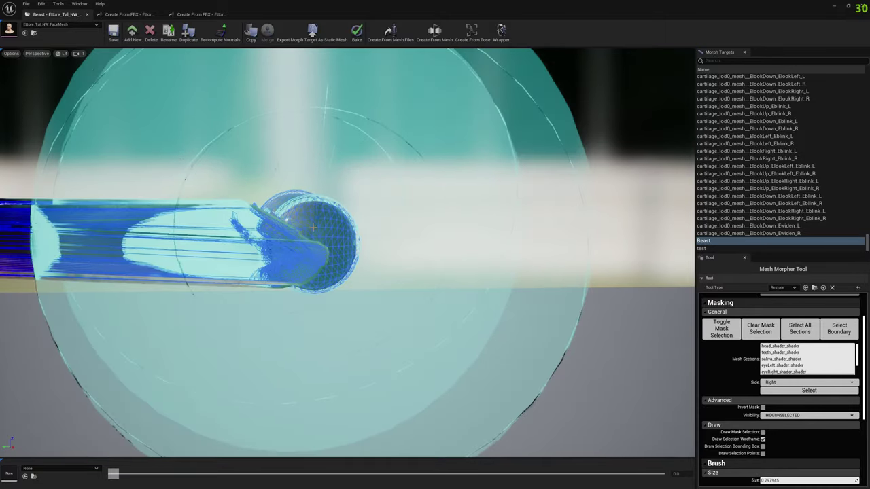
{"action": "right_click_drag", "start_coordinate": [314, 258], "coordinate": [184, 306]}
{"action": "mouse_move", "coordinate": [469, 197]}
{"action": "right_mouse_down"}
{"action": "mouse_move", "coordinate": [458, 201]}
{"action": "mouse_move", "coordinate": [493, 203]}
{"action": "mouse_move", "coordinate": [398, 209]}
{"action": "mouse_move", "coordinate": [463, 184]}
{"action": "mouse_move", "coordinate": [401, 187]}
{"action": "mouse_move", "coordinate": [387, 212]}
{"action": "mouse_move", "coordinate": [403, 192]}
{"action": "mouse_move", "coordinate": [484, 202]}
{"action": "right_mouse_up"}
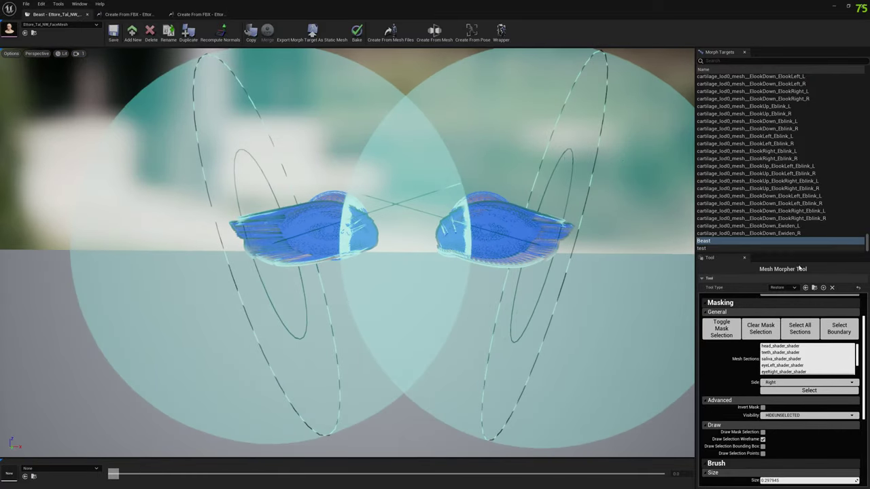
- Switch to the Transform tool and turn off drawing of the selection wireframe
{"action": "left_click", "coordinate": [782, 288]}
{"action": "left_click", "coordinate": [797, 376]}
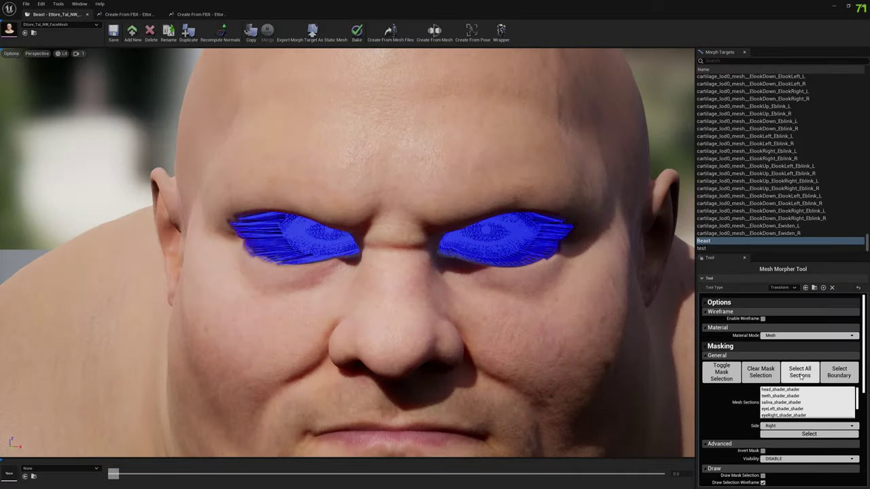
{"action": "right_click_drag", "start_coordinate": [642, 329], "coordinate": [642, 367]}
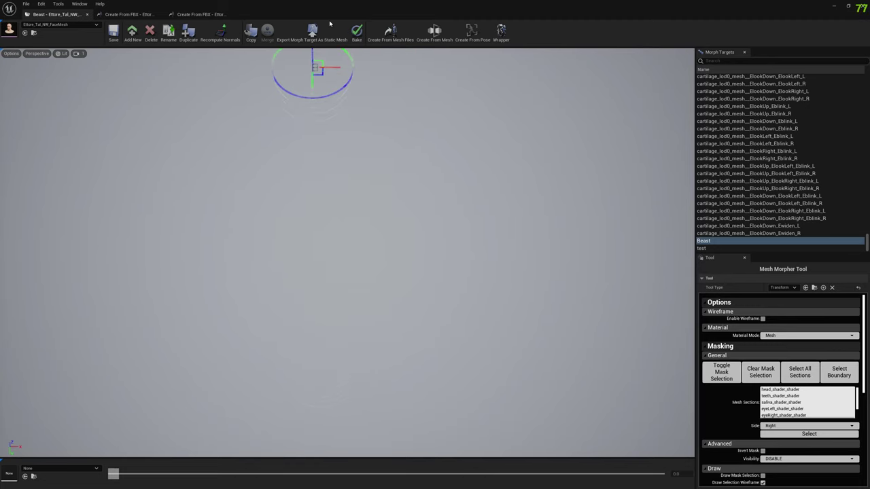
{"action": "right_click_drag", "start_coordinate": [405, 236], "coordinate": [405, 214]}
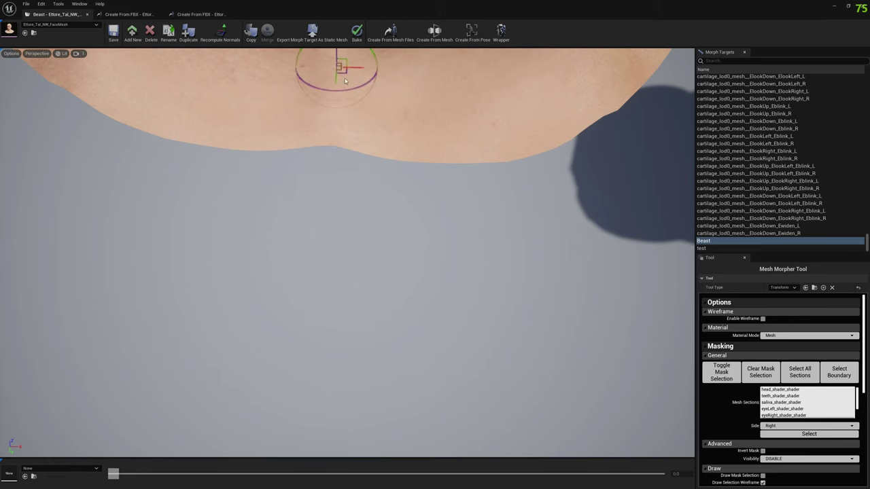
{"action": "right_click_drag", "start_coordinate": [345, 78], "coordinate": [345, 78]}
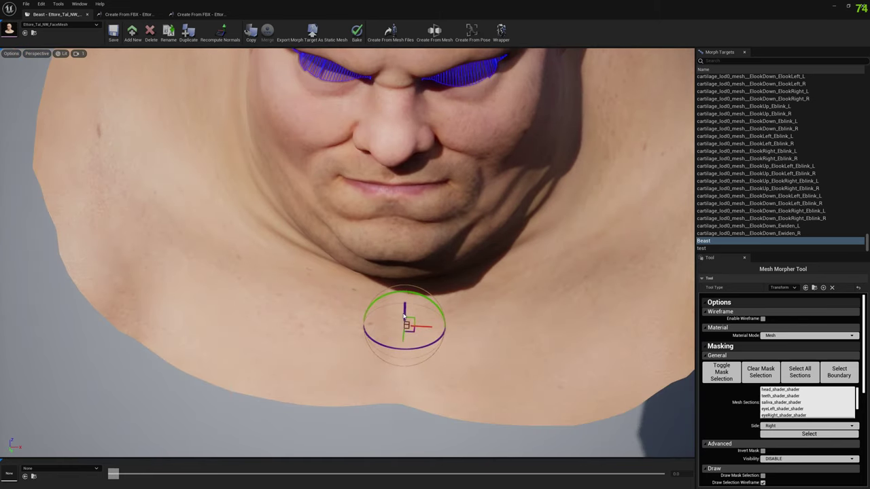
{"action": "right_click_drag", "start_coordinate": [416, 80], "coordinate": [326, 61]}
{"action": "mouse_move", "coordinate": [537, 219]}
{"action": "right_mouse_down"}
{"action": "mouse_move", "coordinate": [552, 238]}
{"action": "mouse_move", "coordinate": [534, 228]}
{"action": "mouse_move", "coordinate": [547, 217]}
{"action": "mouse_move", "coordinate": [544, 235]}
{"action": "mouse_move", "coordinate": [544, 217]}
{"action": "right_mouse_up"}
{"action": "right_click_drag", "start_coordinate": [359, 126], "coordinate": [359, 126]}
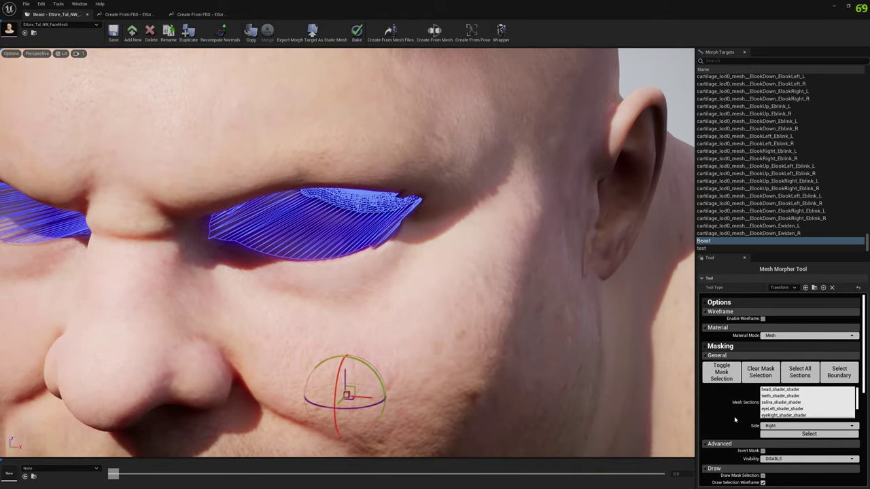
{"action": "scroll", "coordinate": [720, 409], "scroll_direction": "down", "scroll_amount": 1}
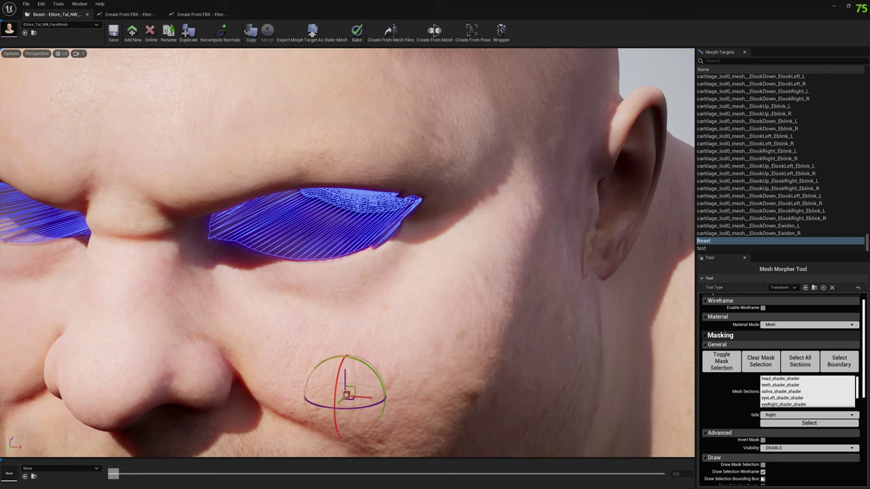
{"action": "left_click", "coordinate": [763, 472]}
{"action": "right_click_drag", "start_coordinate": [346, 253], "coordinate": [292, 271]}
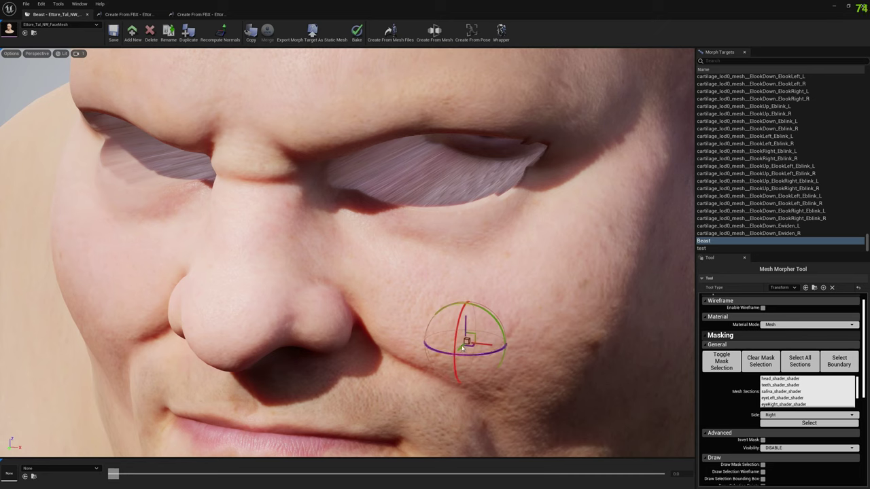
- Move the masked eye area forward and slightly up until the eyes and lids fit into the Beast face's sockets
{"action": "left_click_drag", "start_coordinate": [456, 351], "coordinate": [378, 413]}
{"action": "mouse_move", "coordinate": [378, 413]}
{"action": "right_mouse_down"}
{"action": "mouse_move", "coordinate": [401, 476]}
{"action": "mouse_move", "coordinate": [388, 381]}
{"action": "mouse_move", "coordinate": [394, 436]}
{"action": "mouse_move", "coordinate": [408, 438]}
{"action": "mouse_move", "coordinate": [388, 381]}
{"action": "mouse_move", "coordinate": [394, 408]}
{"action": "right_mouse_up"}
{"action": "right_click_drag", "start_coordinate": [419, 339], "coordinate": [418, 339]}
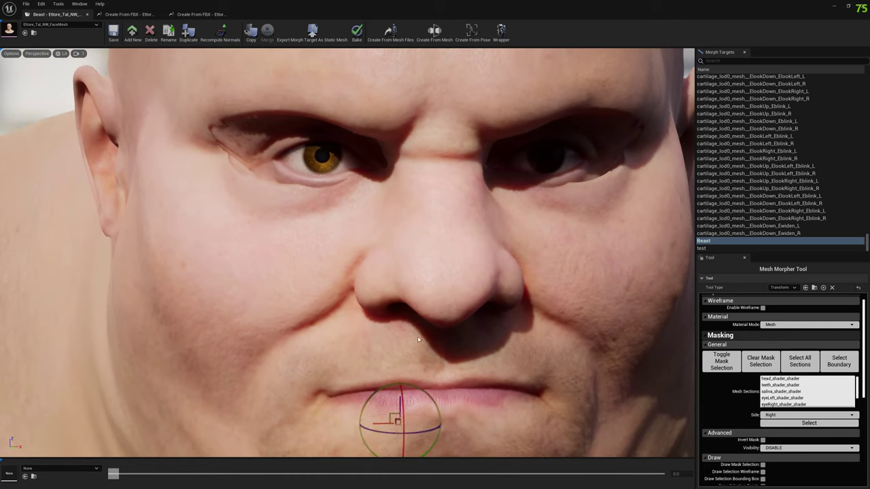
{"action": "left_click_drag", "start_coordinate": [400, 407], "coordinate": [401, 402]}
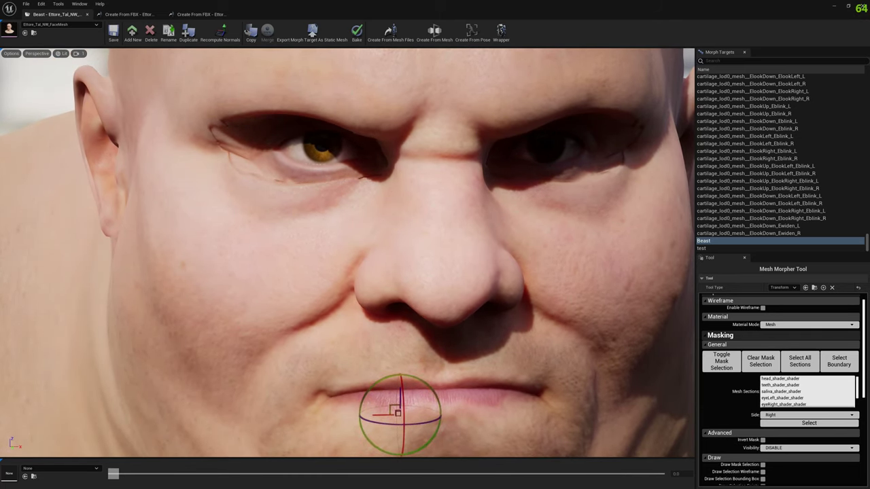
{"action": "right_click_drag", "start_coordinate": [380, 365], "coordinate": [381, 365]}
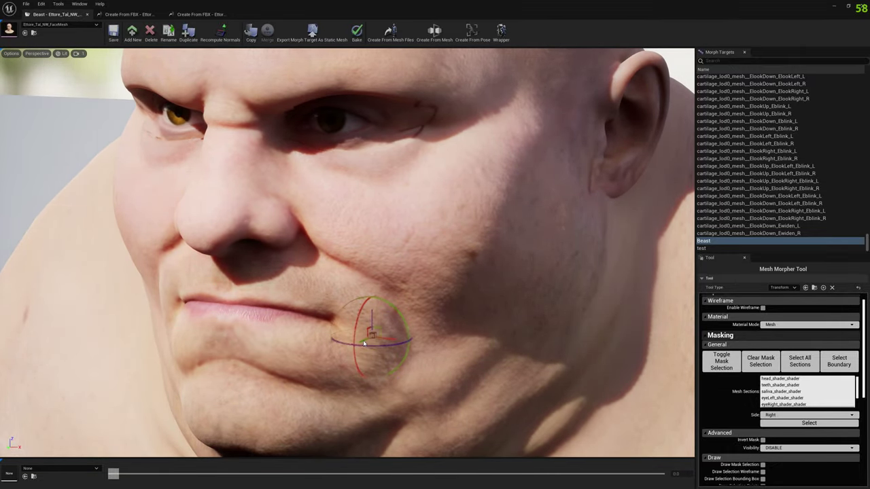
{"action": "right_click_drag", "start_coordinate": [364, 344], "coordinate": [365, 345]}
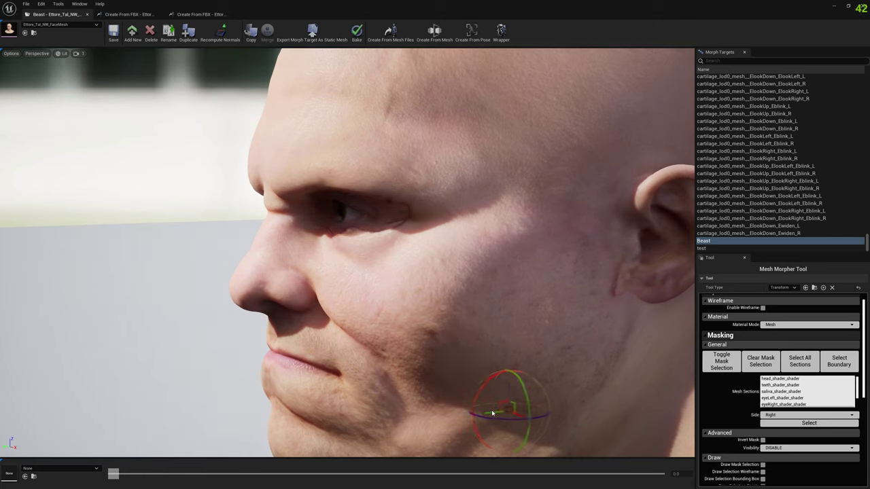
{"action": "right_click_drag", "start_coordinate": [487, 406], "coordinate": [486, 406]}
{"action": "left_click_drag", "start_coordinate": [629, 353], "coordinate": [660, 344], "text": "alt"}
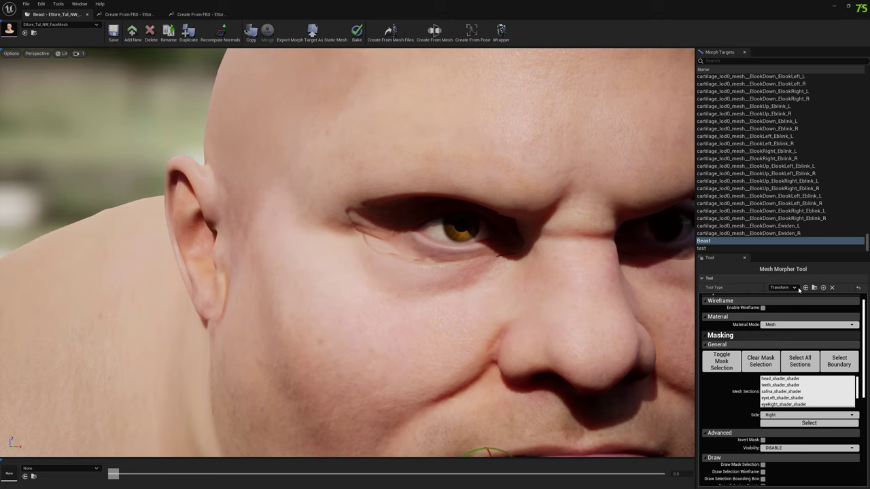
- Switch to the Smooth tool and change the mask selection to the head_shader_shader mesh section
{"action": "left_click", "coordinate": [788, 288]}
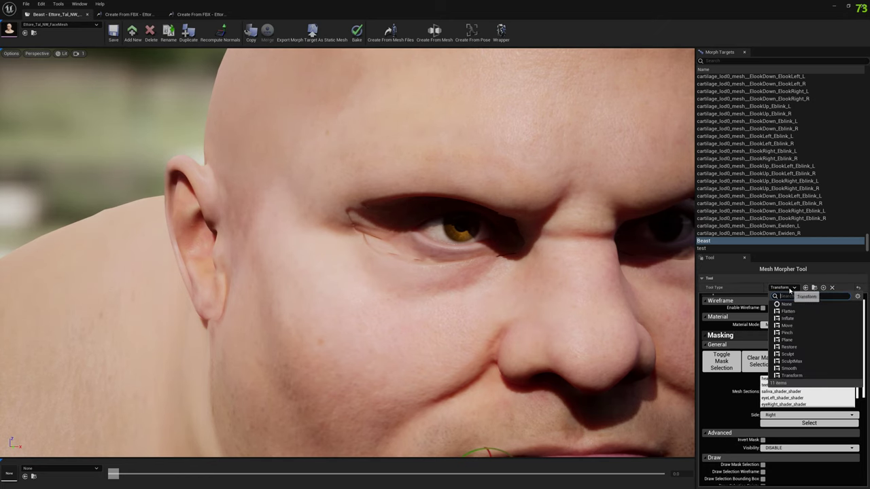
{"action": "left_click", "coordinate": [790, 369]}
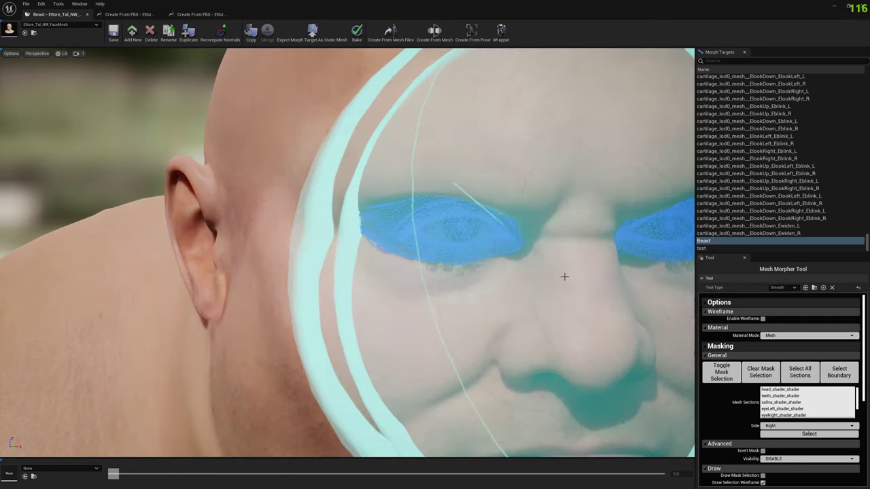
{"action": "scroll", "coordinate": [787, 343], "scroll_direction": "up", "scroll_amount": 2}
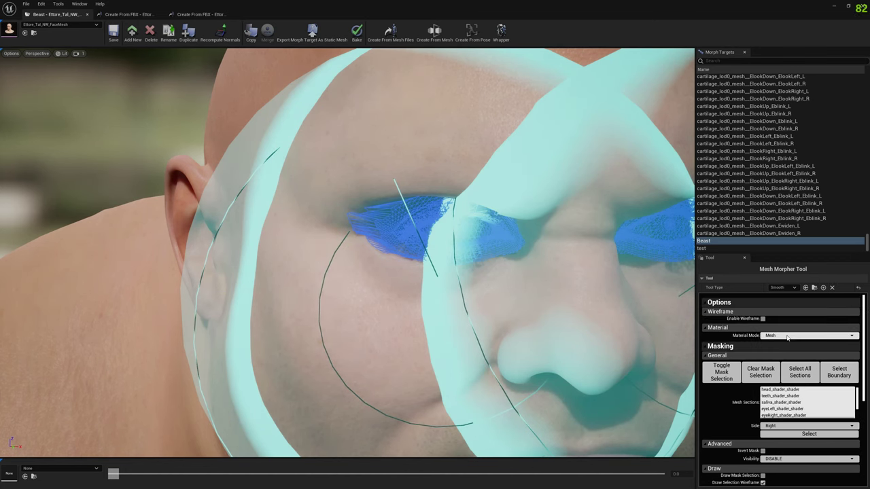
{"action": "scroll", "coordinate": [788, 337], "scroll_direction": "down", "scroll_amount": 3}
{"action": "scroll", "coordinate": [787, 347], "scroll_direction": "up", "scroll_amount": 4}
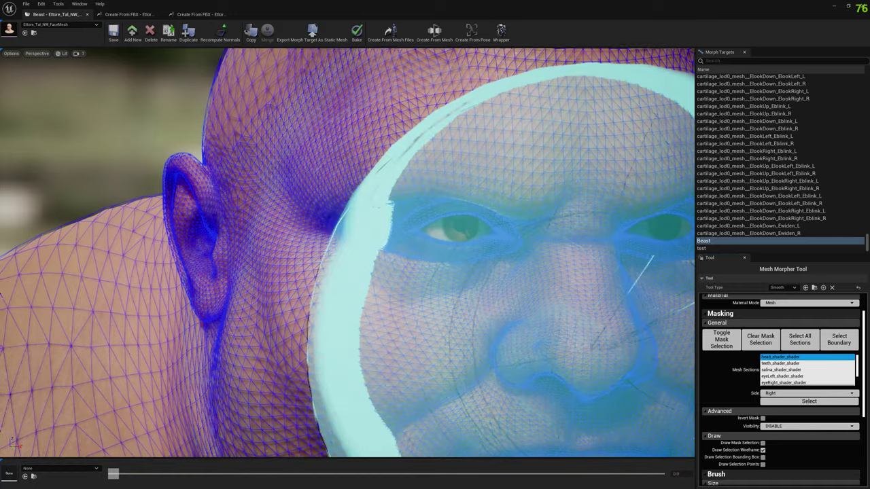
{"action": "mouse_move", "coordinate": [625, 295]}
{"action": "right_mouse_down"}
{"action": "mouse_move", "coordinate": [514, 296]}
{"action": "mouse_move", "coordinate": [471, 342]}
{"action": "right_mouse_up"}
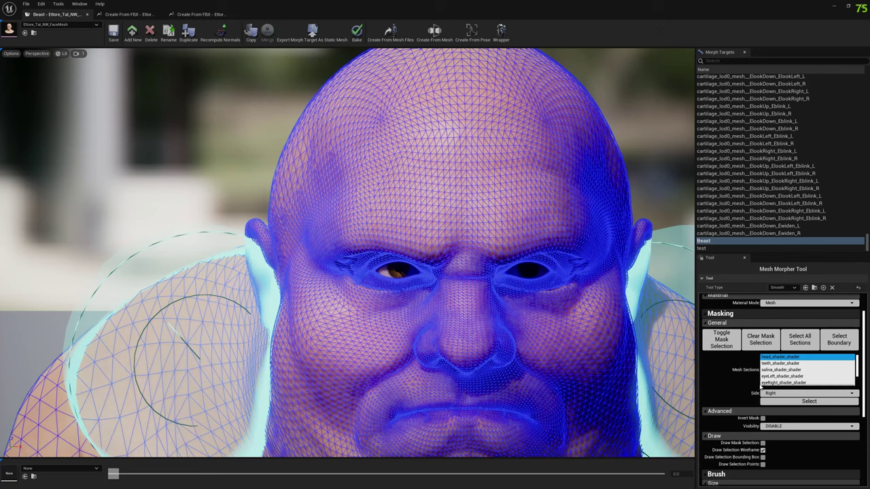
- Hide the selection wireframe and set the Smooth brush size to 0.133562 and its strength to 0.256849
{"action": "scroll", "coordinate": [728, 398], "scroll_direction": "down", "scroll_amount": 3}
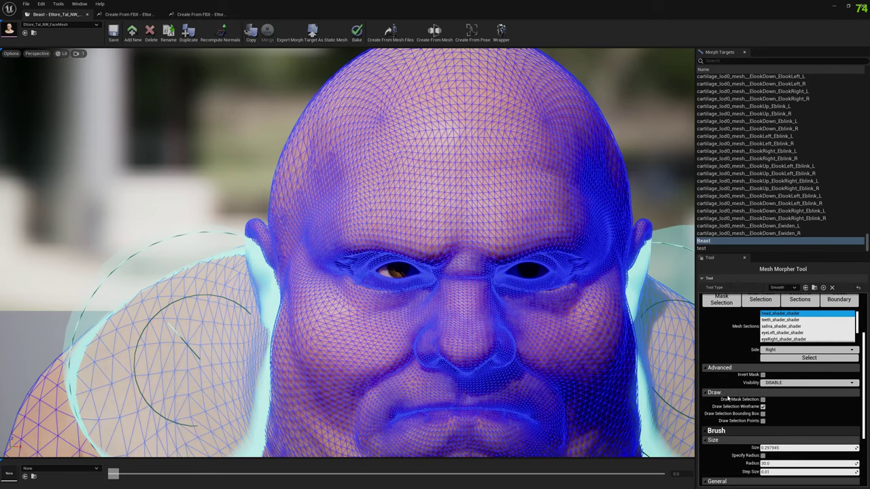
{"action": "left_click", "coordinate": [763, 408]}
{"action": "scroll", "coordinate": [762, 412], "scroll_direction": "down", "scroll_amount": 4}
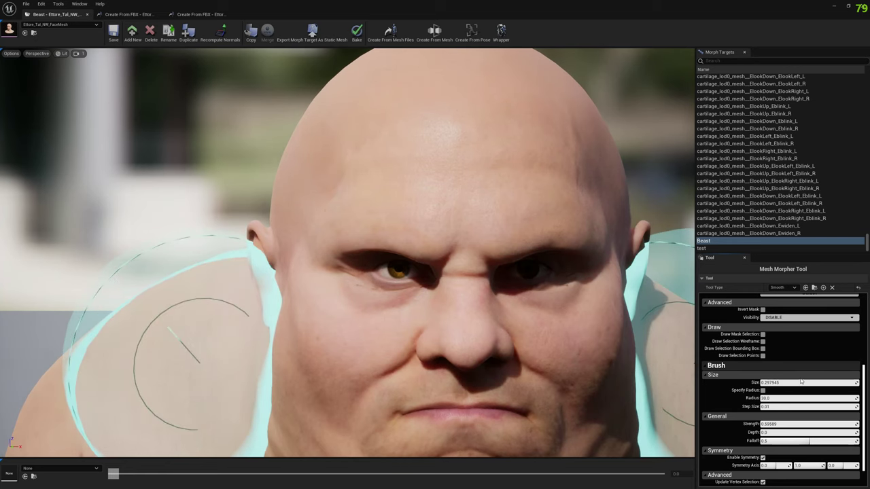
{"action": "left_click", "coordinate": [800, 375]}
{"action": "left_click", "coordinate": [799, 380]}
{"action": "left_click_drag", "start_coordinate": [807, 382], "coordinate": [806, 383]}
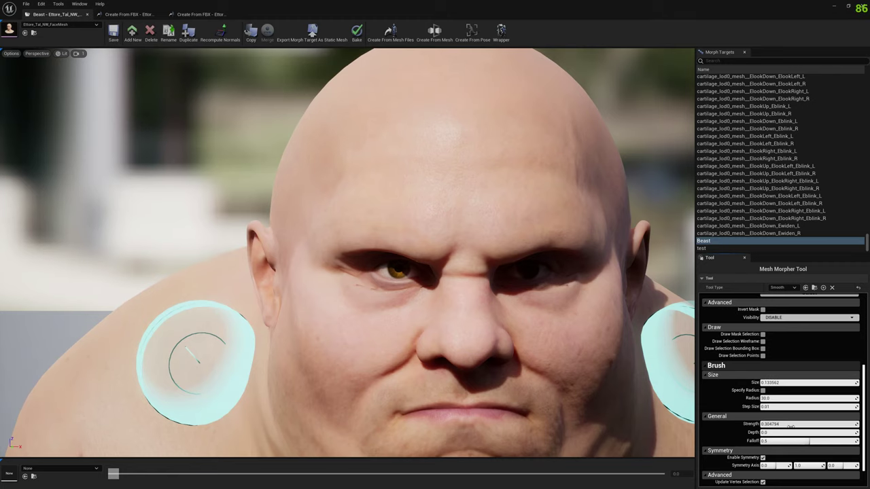
- Reduce the Smooth brush size to 0.053562 for working on the skin at the outer corner of the eye
{"action": "mouse_move", "coordinate": [418, 375]}
{"action": "right_mouse_down"}
{"action": "mouse_move", "coordinate": [408, 435]}
{"action": "mouse_move", "coordinate": [387, 388]}
{"action": "mouse_move", "coordinate": [384, 346]}
{"action": "right_mouse_up"}
{"action": "scroll", "coordinate": [481, 367], "scroll_direction": "down", "scroll_amount": 10}
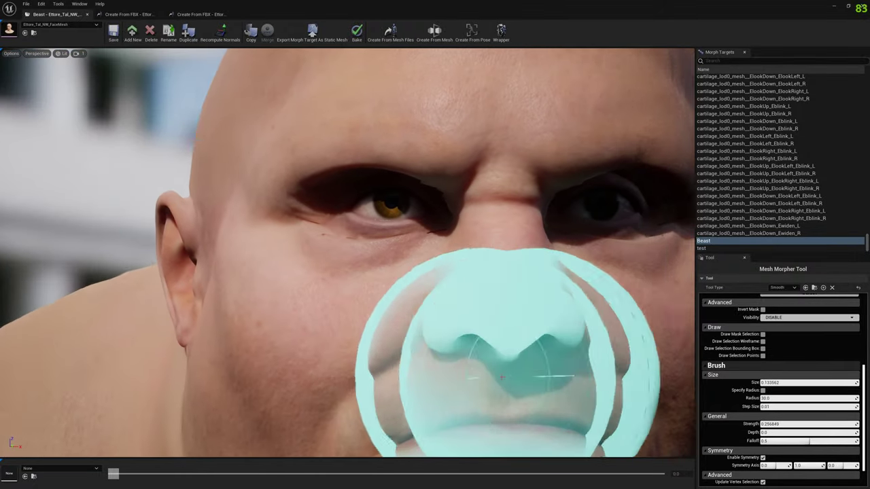
{"action": "key", "text": "bracketleft"}
{"action": "key", "text": "bracketleft"}
{"action": "key", "text": "bracketleft"}
{"action": "key", "text": "bracketleft"}
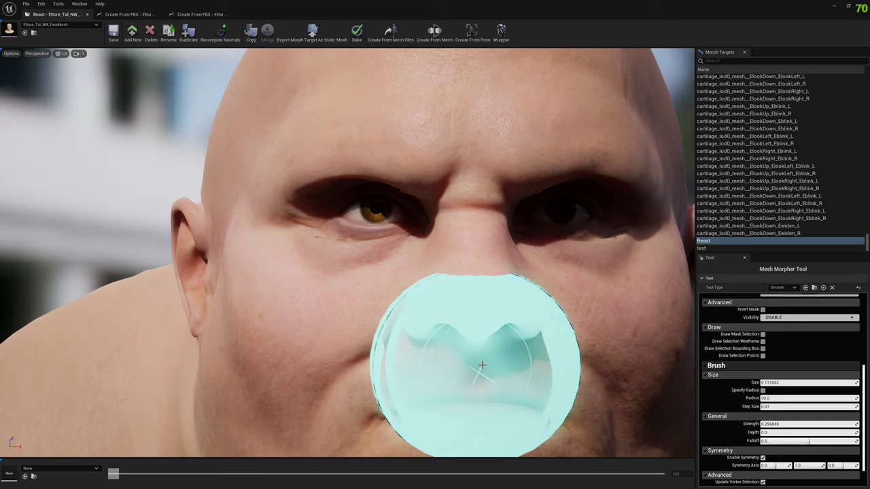
{"action": "key", "text": "bracketleft"}
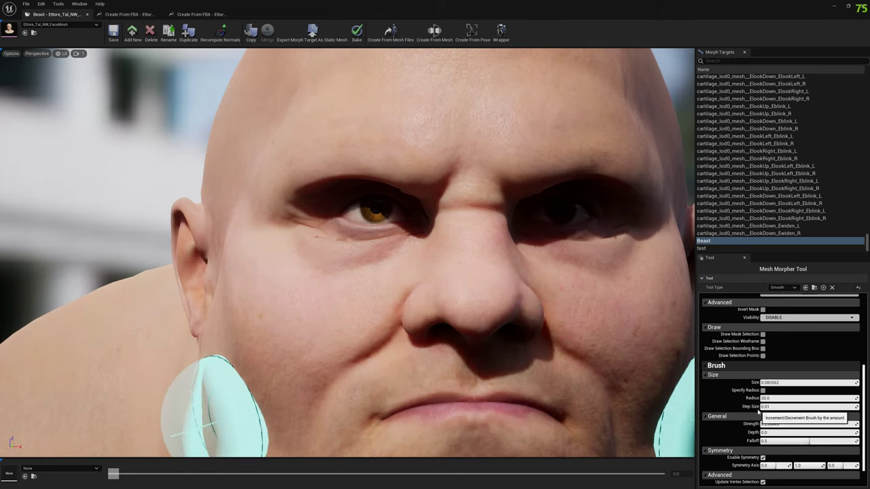
{"action": "mouse_move", "coordinate": [408, 265]}
{"action": "right_mouse_down"}
{"action": "mouse_move", "coordinate": [448, 279]}
{"action": "mouse_move", "coordinate": [401, 272]}
{"action": "mouse_move", "coordinate": [401, 244]}
{"action": "mouse_move", "coordinate": [442, 278]}
{"action": "mouse_move", "coordinate": [469, 272]}
{"action": "mouse_move", "coordinate": [404, 279]}
{"action": "right_mouse_up"}
{"action": "key", "text": "w"}
{"action": "scroll", "coordinate": [406, 289], "scroll_direction": "down", "scroll_amount": 3}
{"action": "key", "text": "bracketleft"}
{"action": "key", "text": "bracketleft"}
{"action": "key", "text": "bracketleft"}
{"action": "key", "text": "bracketleft"}
{"action": "key", "text": "bracketleft"}
{"action": "key", "text": "bracketleft"}
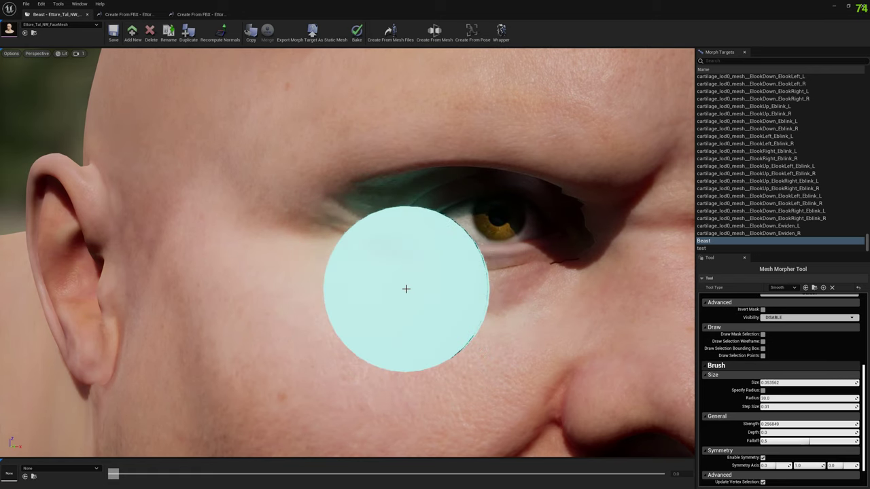
- Smooth the skin beneath the eye toward the nose, reducing the brush size to 0.023562
{"action": "mouse_move", "coordinate": [406, 289]}
{"action": "left_mouse_down"}
{"action": "mouse_move", "coordinate": [381, 281]}
{"action": "mouse_move", "coordinate": [450, 294]}
{"action": "mouse_move", "coordinate": [385, 275]}
{"action": "mouse_move", "coordinate": [356, 227]}
{"action": "mouse_move", "coordinate": [431, 309]}
{"action": "mouse_move", "coordinate": [519, 303]}
{"action": "left_mouse_up"}
{"action": "mouse_move", "coordinate": [522, 305]}
{"action": "right_mouse_down"}
{"action": "mouse_move", "coordinate": [476, 304]}
{"action": "mouse_move", "coordinate": [543, 306]}
{"action": "mouse_move", "coordinate": [529, 308]}
{"action": "right_mouse_up"}
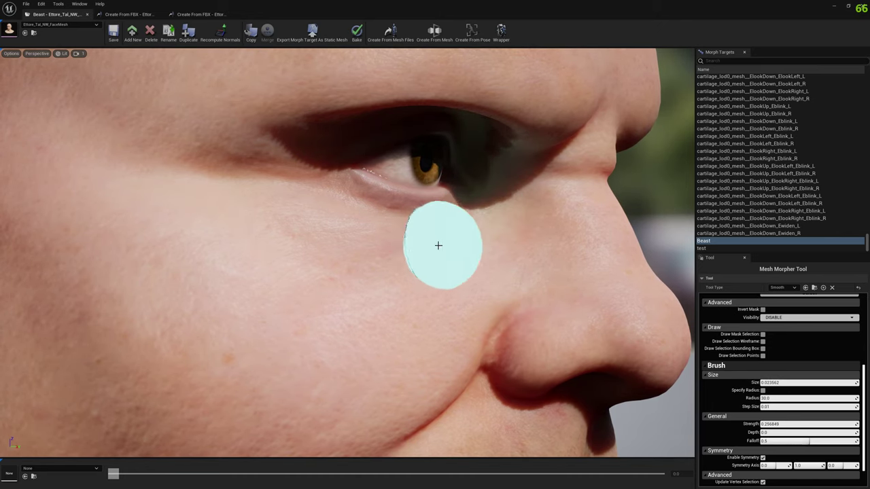
{"action": "mouse_move", "coordinate": [503, 190]}
{"action": "left_mouse_down"}
{"action": "mouse_move", "coordinate": [505, 219]}
{"action": "mouse_move", "coordinate": [507, 138]}
{"action": "mouse_move", "coordinate": [501, 229]}
{"action": "left_mouse_up"}
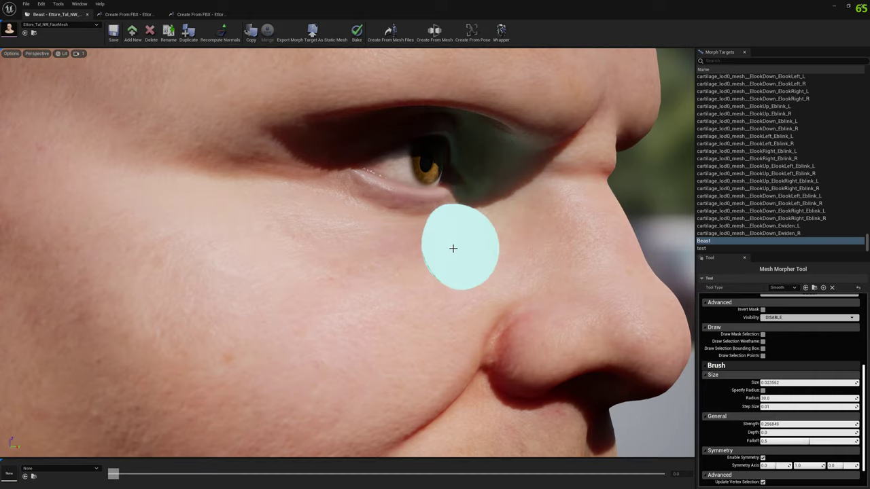
{"action": "mouse_move", "coordinate": [391, 264]}
{"action": "right_mouse_down"}
{"action": "mouse_move", "coordinate": [421, 265]}
{"action": "mouse_move", "coordinate": [367, 265]}
{"action": "mouse_move", "coordinate": [422, 266]}
{"action": "mouse_move", "coordinate": [306, 258]}
{"action": "mouse_move", "coordinate": [347, 252]}
{"action": "right_mouse_up"}
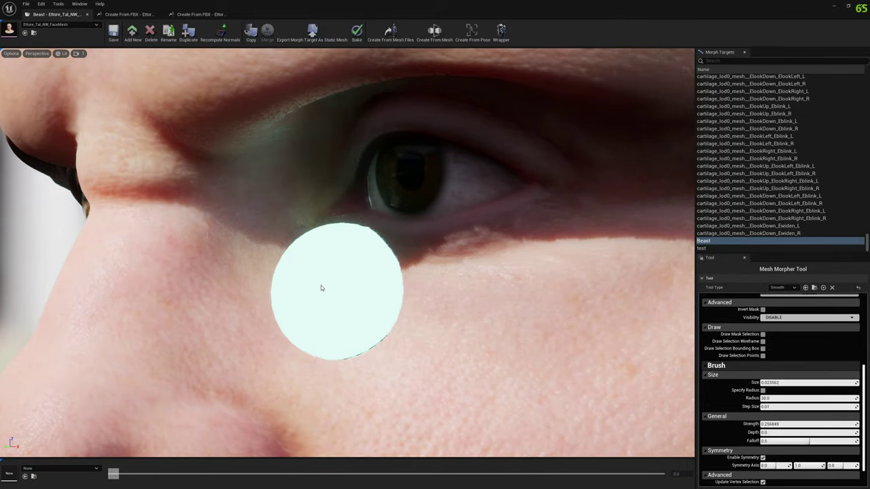
- Reduce the Smooth brush size to 0.013562 and smooth the upper eye socket and the inner corner beside the nose
{"action": "key", "text": "bracketleft"}
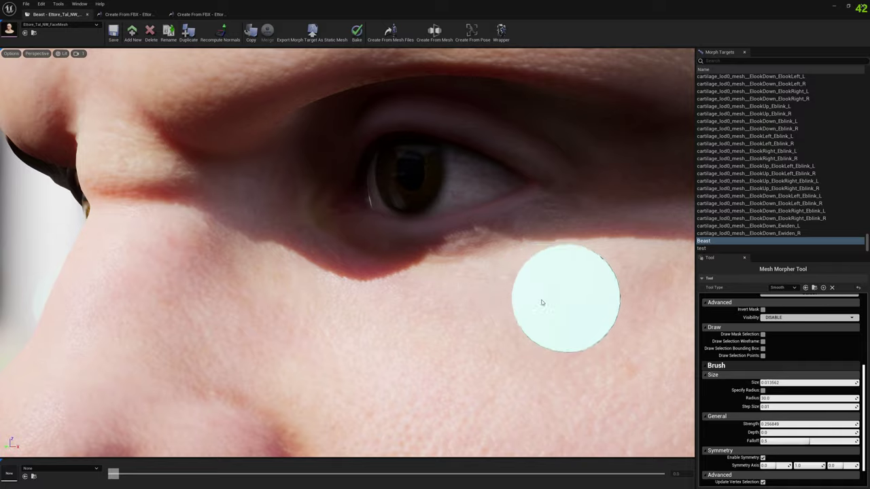
{"action": "left_click_drag", "start_coordinate": [539, 300], "coordinate": [693, 306], "text": "alt"}
{"action": "mouse_move", "coordinate": [502, 425]}
{"action": "left_mouse_down", "text": "alt"}
{"action": "mouse_move", "coordinate": [3, 243]}
{"action": "mouse_move", "coordinate": [276, 340]}
{"action": "mouse_move", "coordinate": [238, 431]}
{"action": "mouse_move", "coordinate": [276, 445]}
{"action": "left_mouse_up", "text": "alt"}
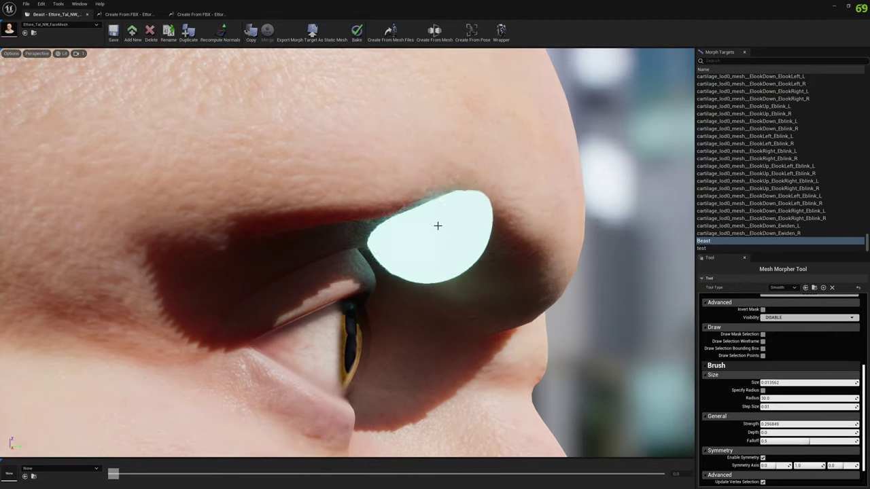
{"action": "mouse_move", "coordinate": [437, 227]}
{"action": "left_mouse_down", "text": "alt"}
{"action": "mouse_move", "coordinate": [408, 240]}
{"action": "mouse_move", "coordinate": [530, 248]}
{"action": "mouse_move", "coordinate": [437, 251]}
{"action": "left_mouse_up", "text": "alt"}
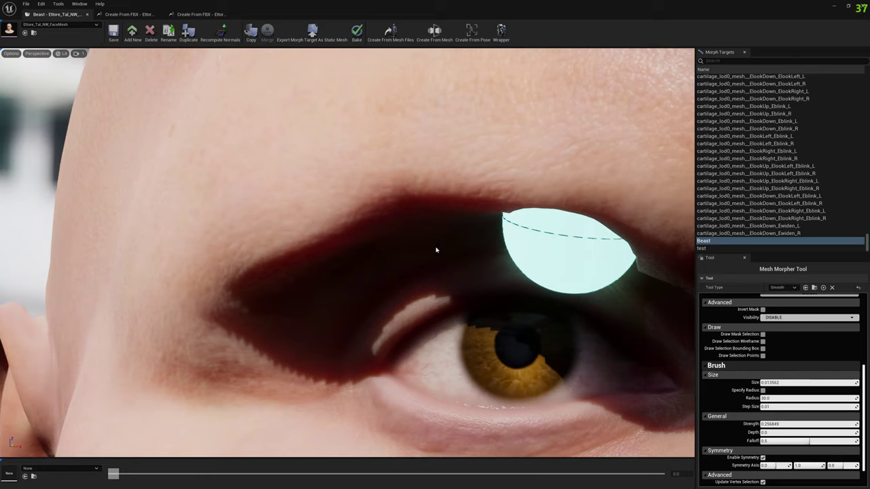
{"action": "mouse_move", "coordinate": [364, 222]}
{"action": "left_mouse_down"}
{"action": "mouse_move", "coordinate": [281, 255]}
{"action": "mouse_move", "coordinate": [238, 298]}
{"action": "mouse_move", "coordinate": [404, 214]}
{"action": "mouse_move", "coordinate": [313, 257]}
{"action": "mouse_move", "coordinate": [435, 262]}
{"action": "mouse_move", "coordinate": [272, 250]}
{"action": "left_mouse_up"}
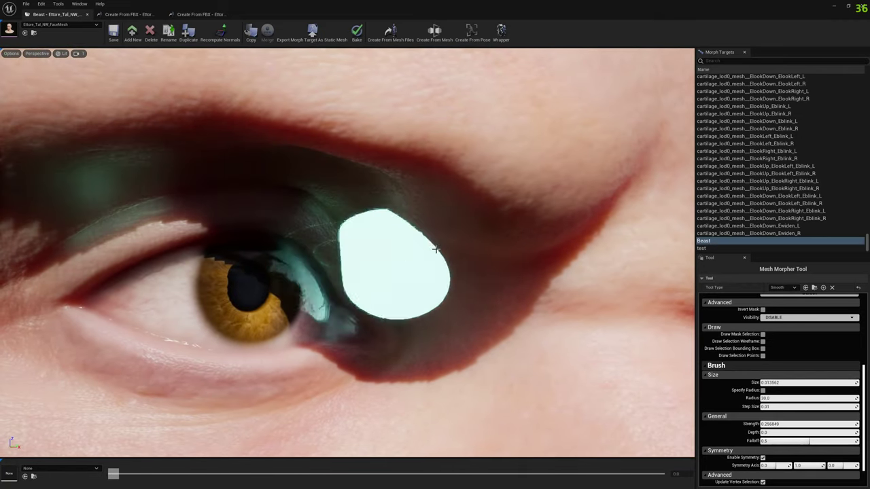
{"action": "mouse_move", "coordinate": [417, 197]}
{"action": "left_mouse_down"}
{"action": "mouse_move", "coordinate": [415, 218]}
{"action": "mouse_move", "coordinate": [456, 303]}
{"action": "left_mouse_up"}
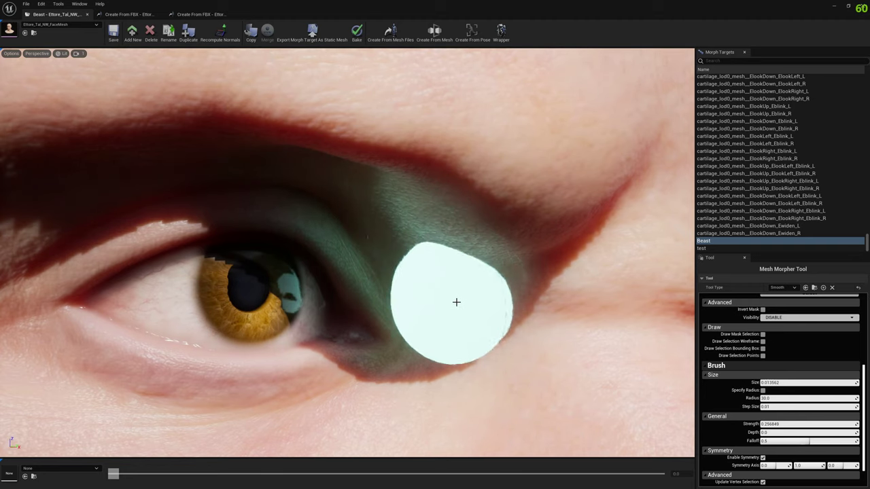
{"action": "mouse_move", "coordinate": [456, 303]}
{"action": "right_mouse_down"}
{"action": "mouse_move", "coordinate": [381, 340]}
{"action": "mouse_move", "coordinate": [353, 326]}
{"action": "mouse_move", "coordinate": [435, 306]}
{"action": "right_mouse_up"}
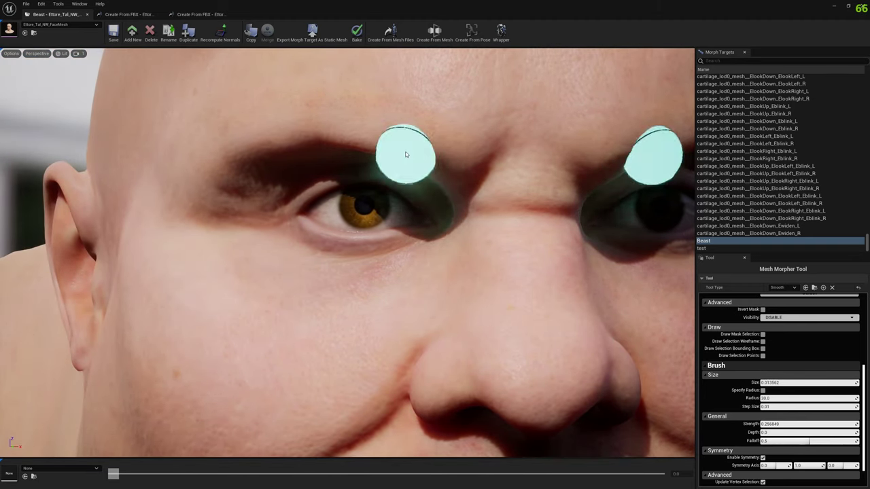
- Smooth the socket beneath the brow, from the outer end of the eye to the inner upper lid area
{"action": "left_click_drag", "start_coordinate": [330, 142], "coordinate": [241, 177]}
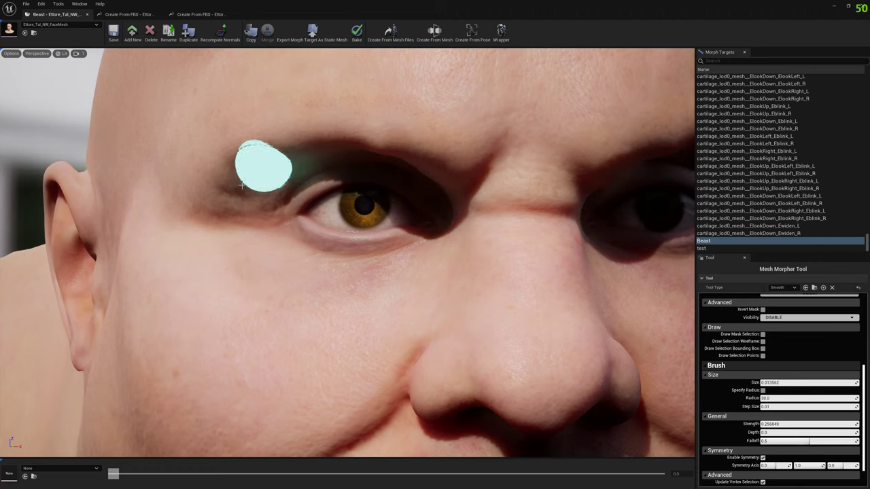
{"action": "mouse_move", "coordinate": [299, 279]}
{"action": "right_mouse_down"}
{"action": "mouse_move", "coordinate": [326, 268]}
{"action": "mouse_move", "coordinate": [367, 272]}
{"action": "mouse_move", "coordinate": [266, 282]}
{"action": "mouse_move", "coordinate": [309, 265]}
{"action": "mouse_move", "coordinate": [265, 293]}
{"action": "mouse_move", "coordinate": [306, 289]}
{"action": "right_mouse_up"}
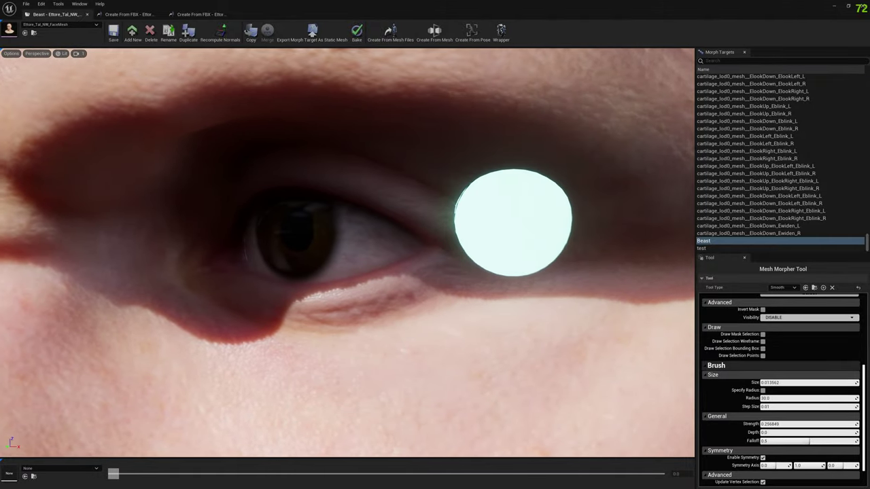
{"action": "mouse_move", "coordinate": [191, 104]}
{"action": "left_mouse_down"}
{"action": "mouse_move", "coordinate": [159, 137]}
{"action": "mouse_move", "coordinate": [173, 127]}
{"action": "mouse_move", "coordinate": [213, 125]}
{"action": "left_mouse_up"}
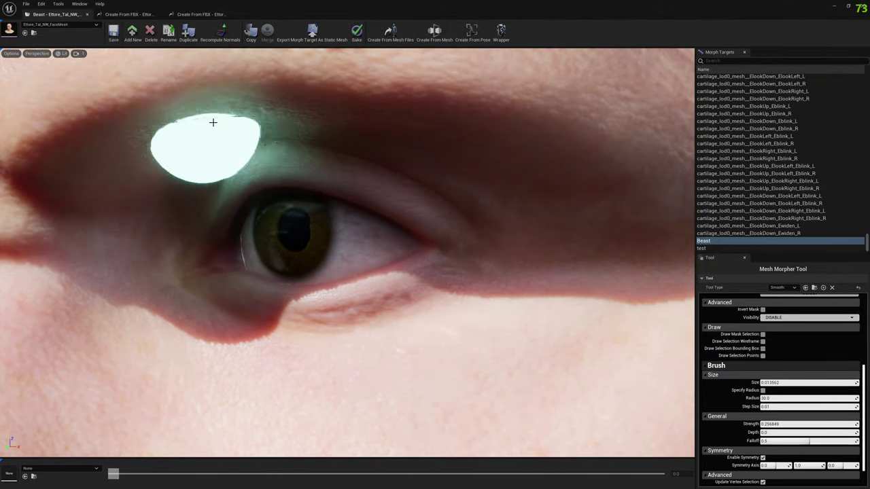
{"action": "right_click_drag", "start_coordinate": [214, 129], "coordinate": [143, 130]}
{"action": "mouse_move", "coordinate": [571, 170]}
{"action": "left_mouse_down", "text": "alt"}
{"action": "mouse_move", "coordinate": [466, 224]}
{"action": "mouse_move", "coordinate": [194, 140]}
{"action": "mouse_move", "coordinate": [272, 165]}
{"action": "mouse_move", "coordinate": [304, 108]}
{"action": "mouse_move", "coordinate": [418, 143]}
{"action": "mouse_move", "coordinate": [439, 132]}
{"action": "mouse_move", "coordinate": [580, 148]}
{"action": "mouse_move", "coordinate": [515, 143]}
{"action": "mouse_move", "coordinate": [466, 190]}
{"action": "mouse_move", "coordinate": [509, 187]}
{"action": "mouse_move", "coordinate": [448, 158]}
{"action": "mouse_move", "coordinate": [284, 196]}
{"action": "mouse_move", "coordinate": [219, 247]}
{"action": "mouse_move", "coordinate": [246, 226]}
{"action": "mouse_move", "coordinate": [414, 183]}
{"action": "mouse_move", "coordinate": [464, 197]}
{"action": "mouse_move", "coordinate": [523, 265]}
{"action": "mouse_move", "coordinate": [514, 336]}
{"action": "left_mouse_up", "text": "alt"}
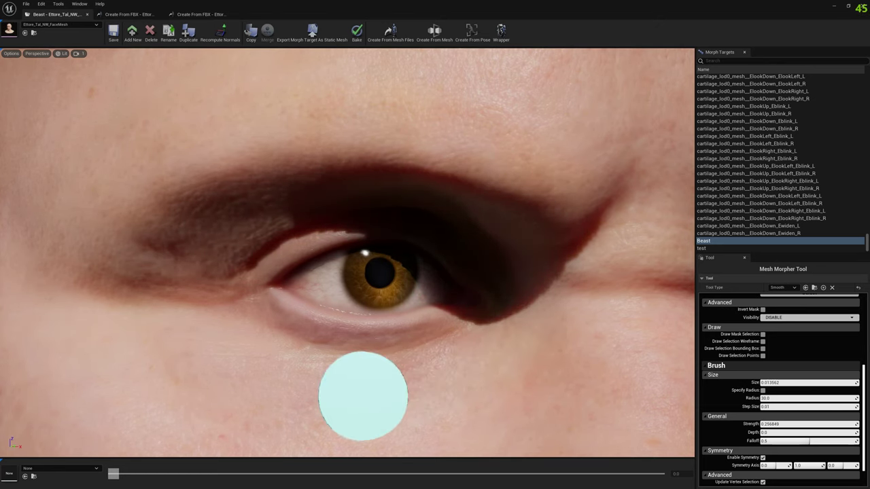
- Set the Smooth brush size to 0.023562 and strength to 0.386986, and smooth the area between brow and upper lid
{"action": "mouse_move", "coordinate": [363, 396]}
{"action": "right_mouse_down"}
{"action": "mouse_move", "coordinate": [367, 442]}
{"action": "mouse_move", "coordinate": [408, 415]}
{"action": "mouse_move", "coordinate": [384, 381]}
{"action": "mouse_move", "coordinate": [469, 363]}
{"action": "mouse_move", "coordinate": [340, 359]}
{"action": "mouse_move", "coordinate": [272, 373]}
{"action": "right_mouse_up"}
{"action": "key", "text": "s"}
{"action": "key", "text": "w"}
{"action": "key", "text": "w"}
{"action": "key", "text": "d"}
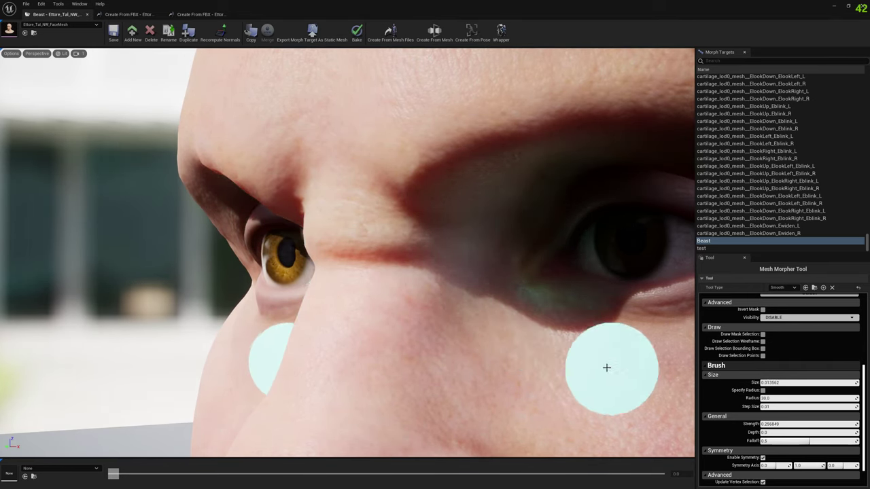
{"action": "mouse_move", "coordinate": [607, 368]}
{"action": "right_mouse_down"}
{"action": "mouse_move", "coordinate": [673, 379]}
{"action": "mouse_move", "coordinate": [681, 372]}
{"action": "right_mouse_up"}
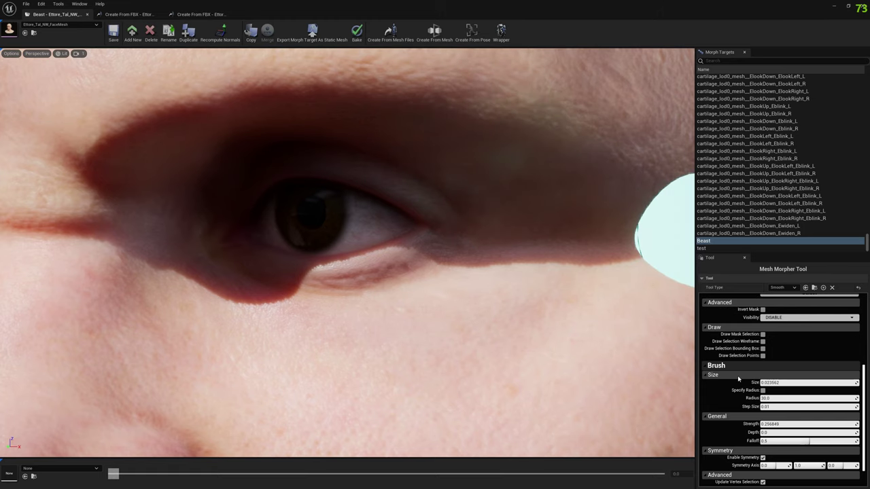
{"action": "scroll", "coordinate": [742, 375], "scroll_direction": "down", "scroll_amount": 2}
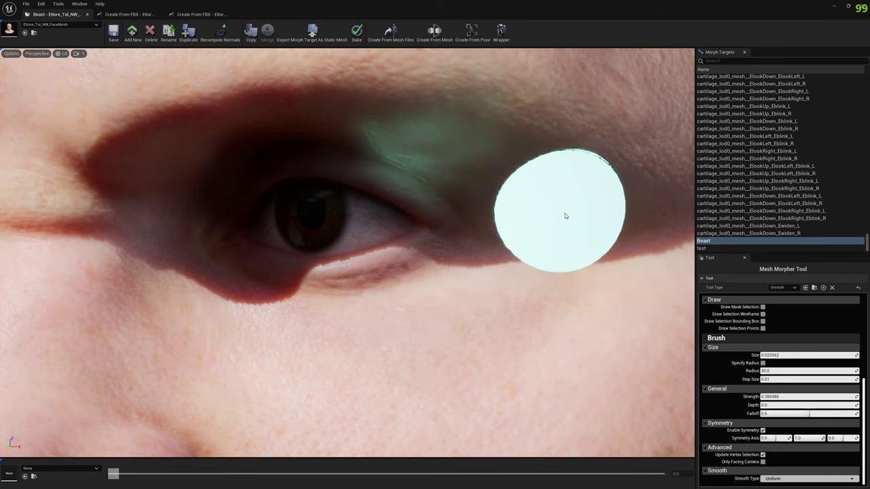
{"action": "mouse_move", "coordinate": [234, 103]}
{"action": "left_mouse_down"}
{"action": "mouse_move", "coordinate": [212, 99]}
{"action": "mouse_move", "coordinate": [95, 157]}
{"action": "left_mouse_up"}
{"action": "scroll", "coordinate": [242, 309], "scroll_direction": "down", "scroll_amount": 8}
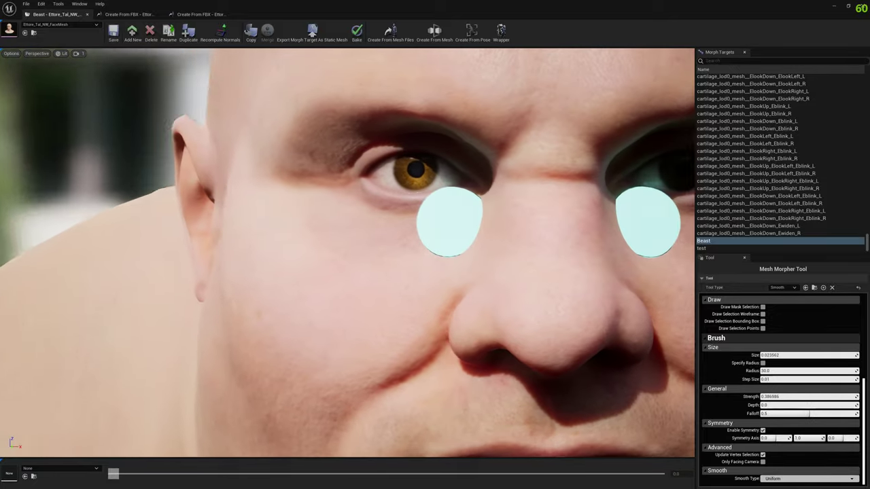
- Smooth the brow ridge above the eye and continue down the inner socket toward the nose bridge
{"action": "mouse_move", "coordinate": [242, 309]}
{"action": "right_mouse_down"}
{"action": "mouse_move", "coordinate": [272, 300]}
{"action": "mouse_move", "coordinate": [273, 252]}
{"action": "right_mouse_up"}
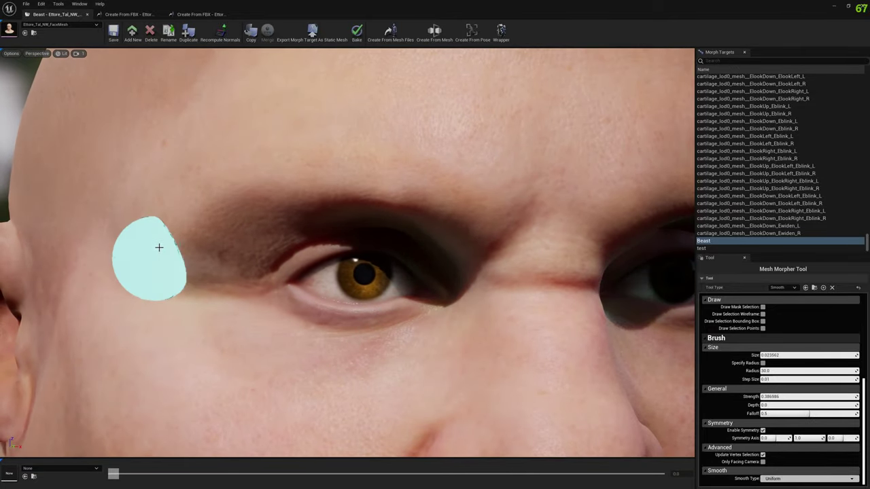
{"action": "mouse_move", "coordinate": [299, 201]}
{"action": "left_mouse_down"}
{"action": "mouse_move", "coordinate": [288, 206]}
{"action": "mouse_move", "coordinate": [349, 198]}
{"action": "mouse_move", "coordinate": [337, 192]}
{"action": "left_mouse_up"}
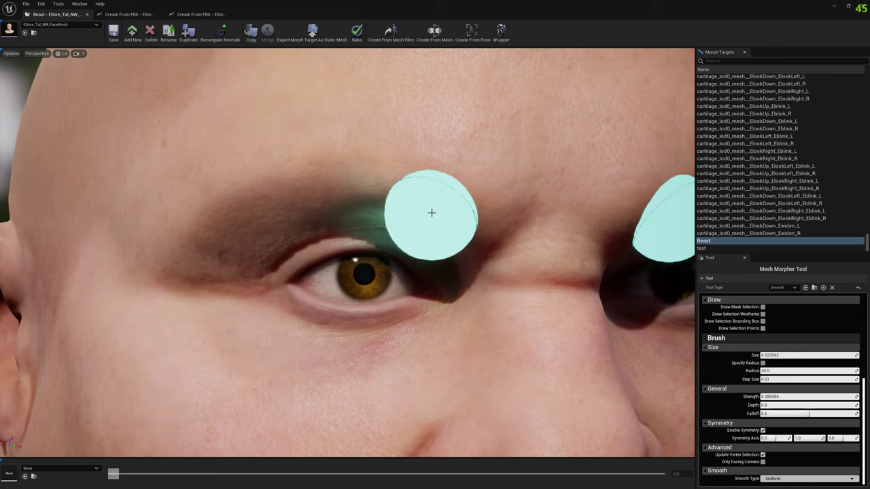
{"action": "mouse_move", "coordinate": [443, 217]}
{"action": "left_mouse_down"}
{"action": "mouse_move", "coordinate": [455, 227]}
{"action": "mouse_move", "coordinate": [460, 260]}
{"action": "left_mouse_up"}
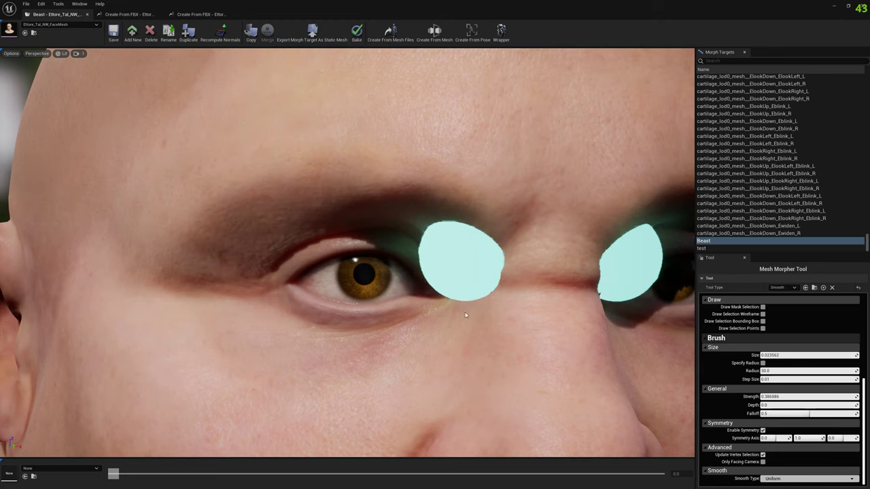
{"action": "left_click_drag", "start_coordinate": [459, 360], "coordinate": [361, 374], "text": "alt"}
{"action": "mouse_move", "coordinate": [360, 374]}
{"action": "right_mouse_down"}
{"action": "mouse_move", "coordinate": [190, 370]}
{"action": "mouse_move", "coordinate": [381, 376]}
{"action": "right_mouse_up"}
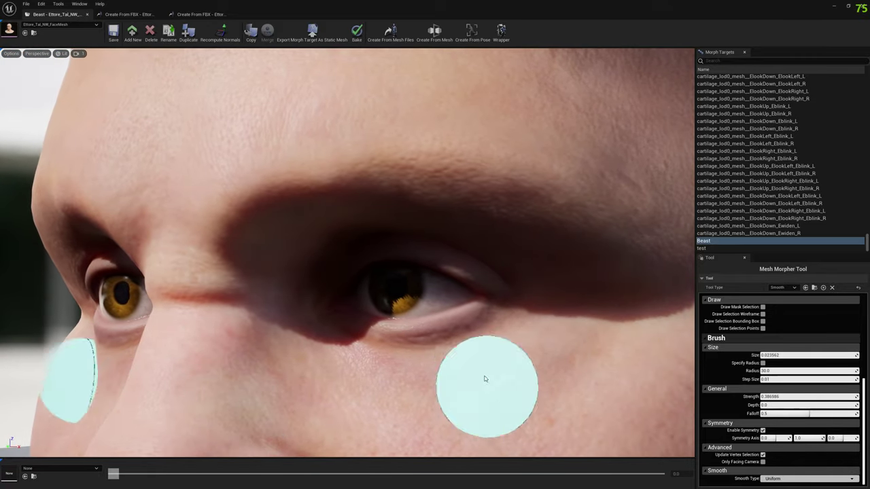
- Reduce the Smooth brush size to 0.0 and smooth the upper eyelid crease out to the outer corner
{"action": "mouse_move", "coordinate": [248, 286]}
{"action": "right_mouse_down"}
{"action": "mouse_move", "coordinate": [272, 293]}
{"action": "mouse_move", "coordinate": [217, 292]}
{"action": "mouse_move", "coordinate": [354, 302]}
{"action": "mouse_move", "coordinate": [258, 299]}
{"action": "mouse_move", "coordinate": [327, 272]}
{"action": "right_mouse_up"}
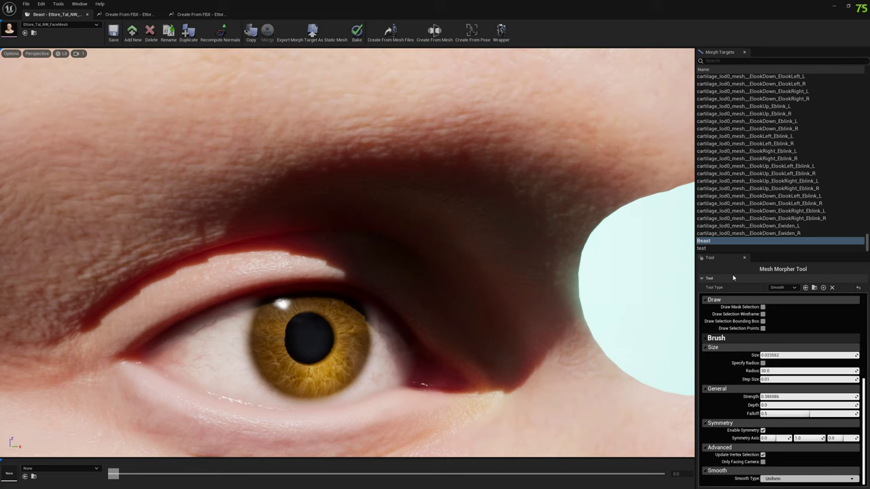
{"action": "key", "text": "bracketleft"}
{"action": "key", "text": "bracketleft"}
{"action": "key", "text": "bracketleft"}
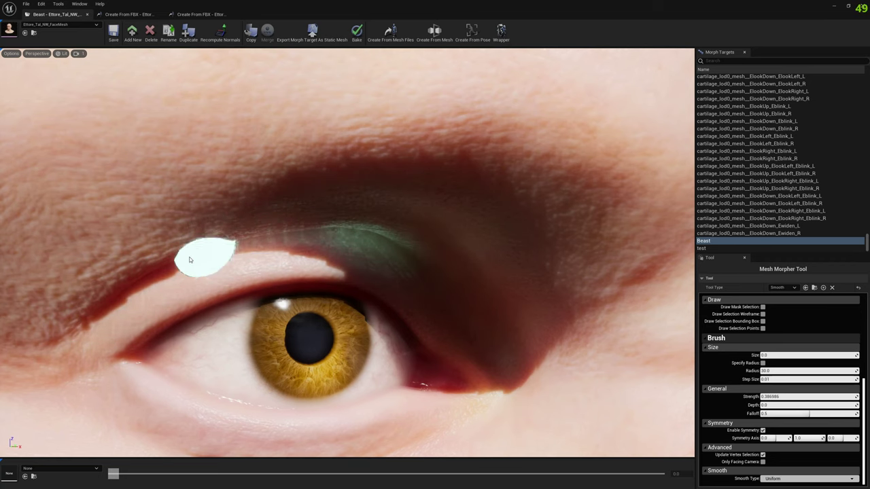
{"action": "left_click_drag", "start_coordinate": [83, 298], "coordinate": [70, 334]}
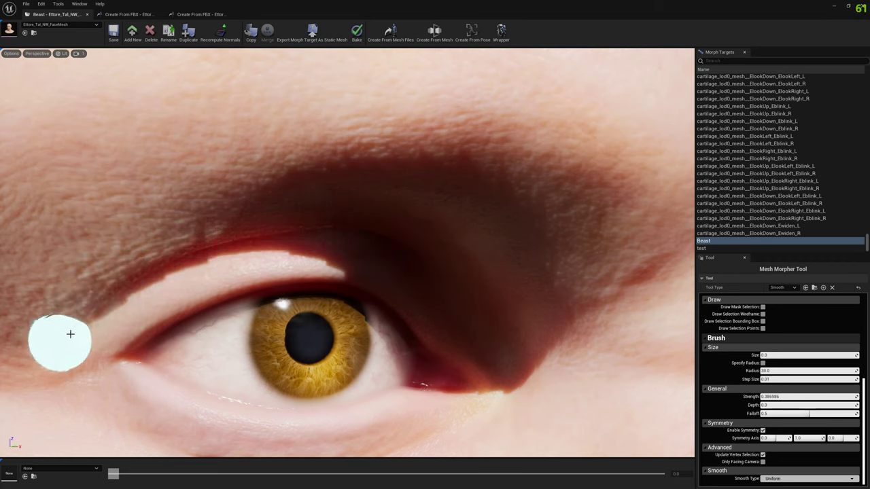
{"action": "mouse_move", "coordinate": [70, 334]}
{"action": "right_mouse_down"}
{"action": "mouse_move", "coordinate": [88, 332]}
{"action": "mouse_move", "coordinate": [54, 340]}
{"action": "mouse_move", "coordinate": [34, 319]}
{"action": "right_mouse_up"}
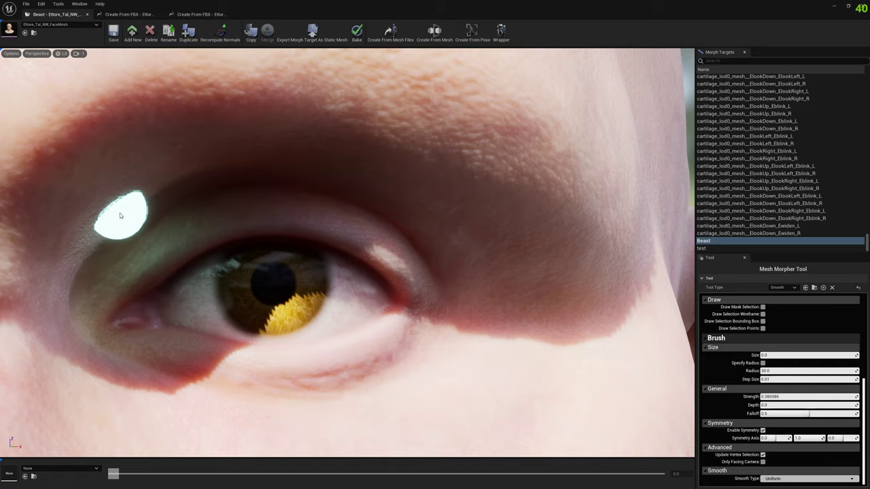
{"action": "mouse_move", "coordinate": [159, 213]}
{"action": "right_mouse_down"}
{"action": "mouse_move", "coordinate": [136, 214]}
{"action": "mouse_move", "coordinate": [170, 213]}
{"action": "right_mouse_up"}
{"action": "right_click_drag", "start_coordinate": [91, 221], "coordinate": [54, 222]}
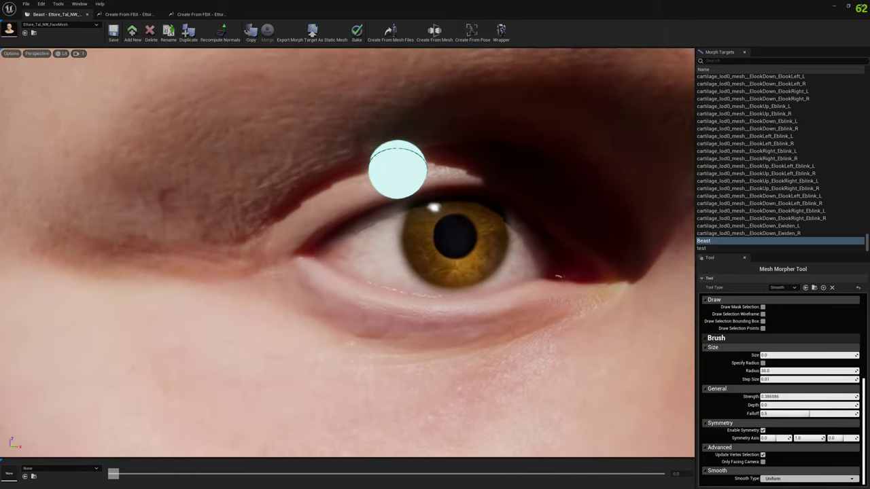
- Set the Smooth brush size to 0.001 and strength to 0.119863, and refine the outer upper eyelid folds
{"action": "mouse_move", "coordinate": [398, 170]}
{"action": "right_mouse_down"}
{"action": "mouse_move", "coordinate": [89, 223]}
{"action": "mouse_move", "coordinate": [238, 159]}
{"action": "right_mouse_up"}
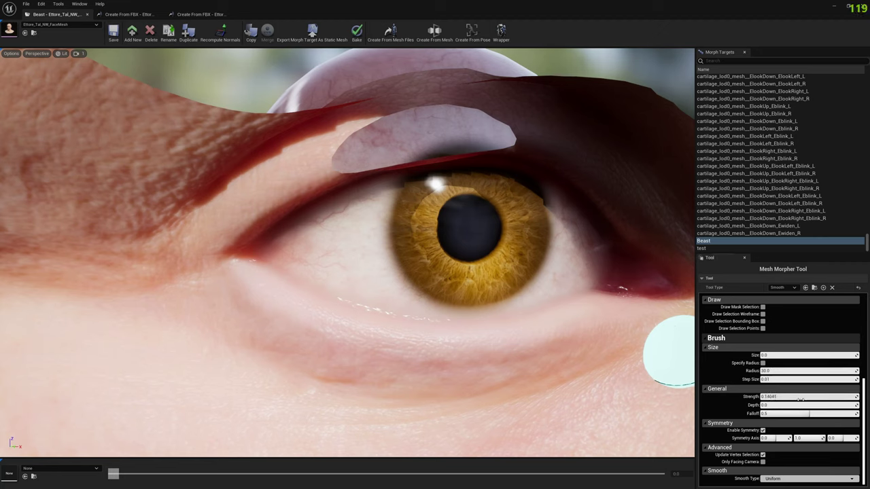
{"action": "key", "text": "bracketright"}
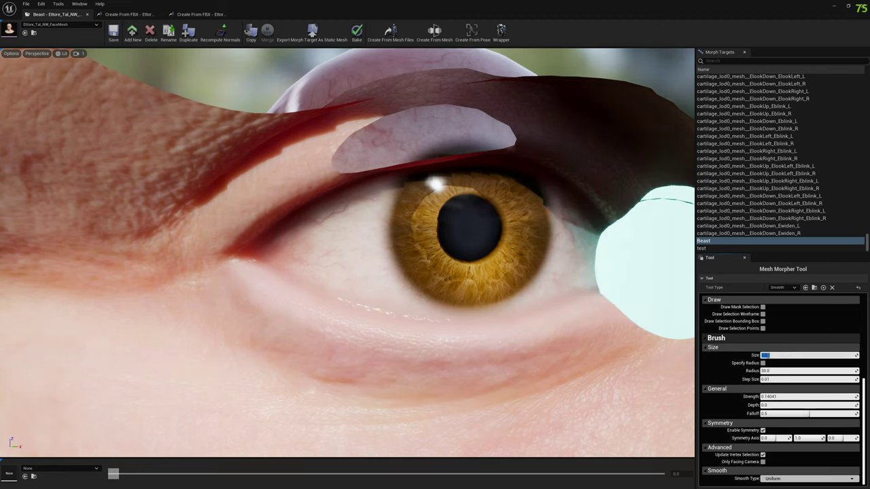
{"action": "key", "text": "bracketleft"}
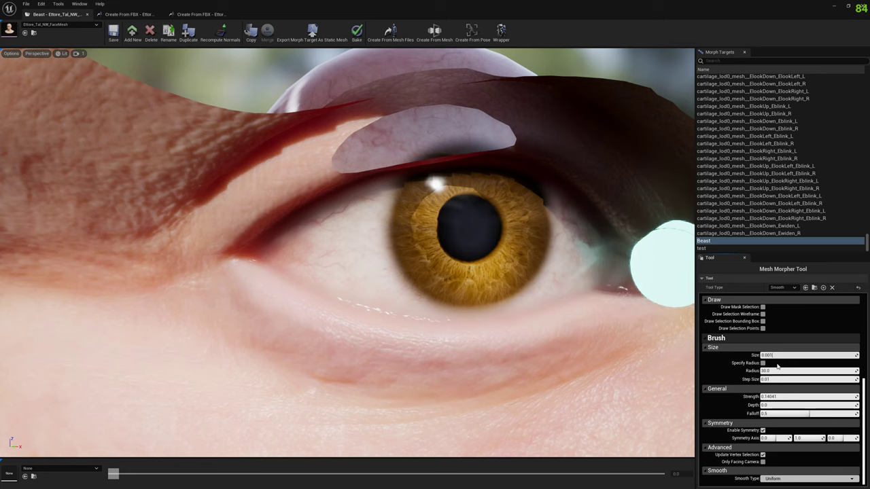
{"action": "scroll", "coordinate": [296, 151], "scroll_direction": "down", "scroll_amount": 2}
{"action": "scroll", "coordinate": [293, 153], "scroll_direction": "down", "scroll_amount": 1}
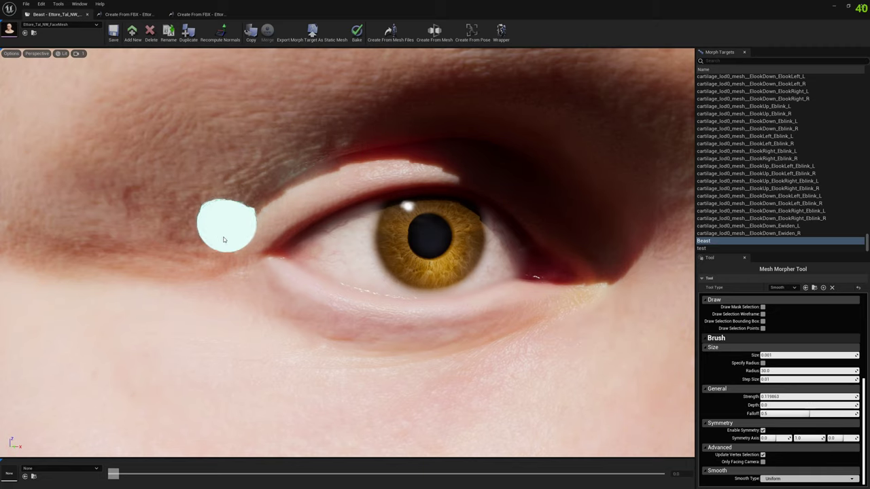
{"action": "mouse_move", "coordinate": [299, 175]}
{"action": "right_mouse_down"}
{"action": "mouse_move", "coordinate": [15, 219]}
{"action": "mouse_move", "coordinate": [204, 225]}
{"action": "mouse_move", "coordinate": [122, 236]}
{"action": "mouse_move", "coordinate": [361, 202]}
{"action": "mouse_move", "coordinate": [559, 200]}
{"action": "right_mouse_up"}
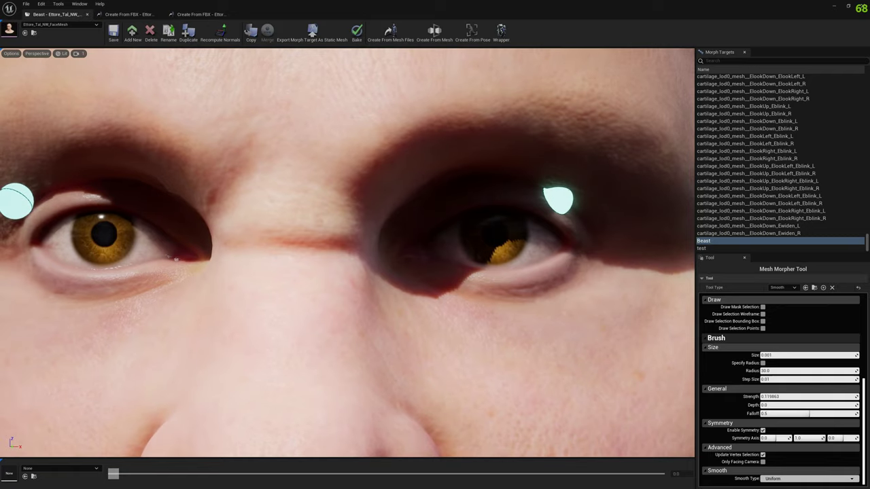
- Review the whole face from the front and save the Ettore_Tal_NW_FaceMesh asset
{"action": "scroll", "coordinate": [559, 200], "scroll_direction": "down", "scroll_amount": 4}
{"action": "mouse_move", "coordinate": [444, 279]}
{"action": "right_mouse_down"}
{"action": "mouse_move", "coordinate": [460, 283]}
{"action": "mouse_move", "coordinate": [381, 244]}
{"action": "mouse_move", "coordinate": [401, 242]}
{"action": "mouse_move", "coordinate": [346, 422]}
{"action": "right_mouse_up"}
{"action": "right_click_drag", "start_coordinate": [467, 214], "coordinate": [488, 253]}
{"action": "right_click_drag", "start_coordinate": [345, 128], "coordinate": [596, 256]}
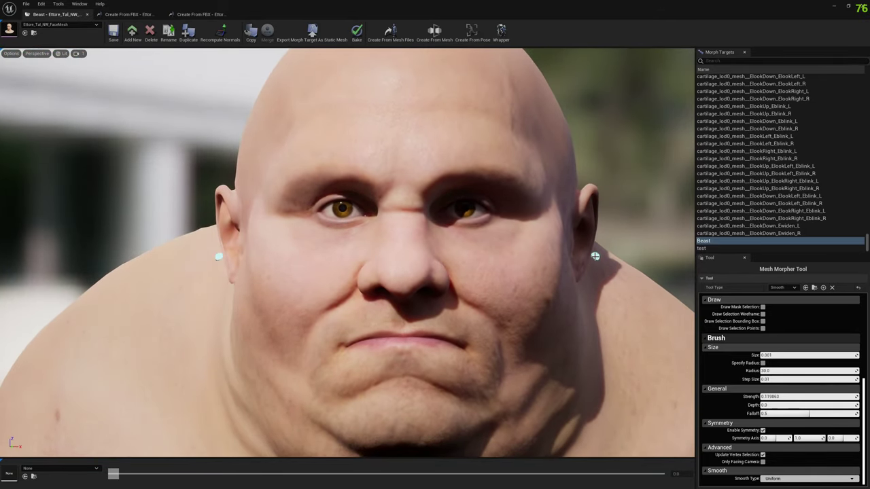
{"action": "left_click", "coordinate": [115, 40]}
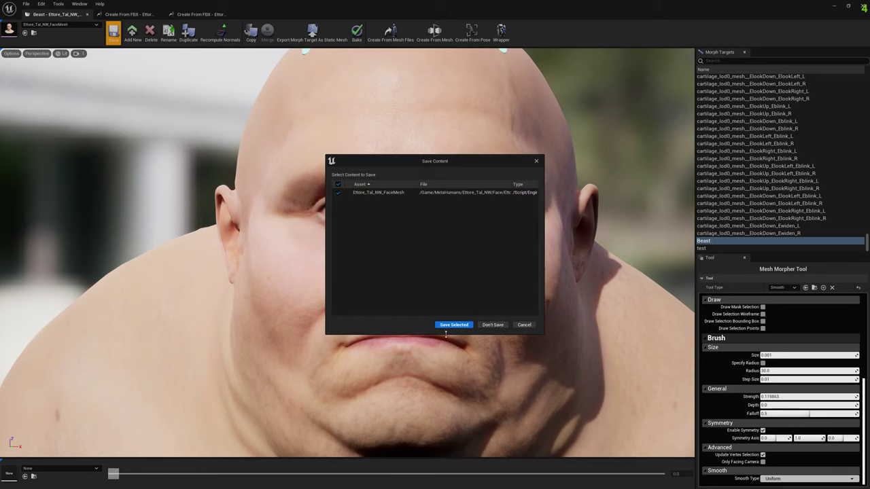
{"action": "left_click", "coordinate": [451, 325]}
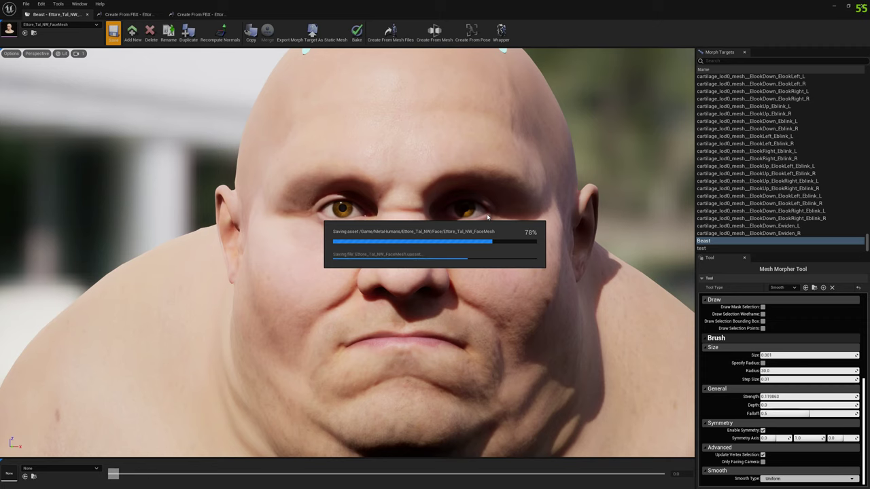
{"action": "mouse_move", "coordinate": [536, 236]}
{"action": "right_mouse_down"}
{"action": "mouse_move", "coordinate": [435, 231]}
{"action": "mouse_move", "coordinate": [374, 212]}
{"action": "mouse_move", "coordinate": [435, 279]}
{"action": "mouse_move", "coordinate": [524, 228]}
{"action": "right_mouse_up"}
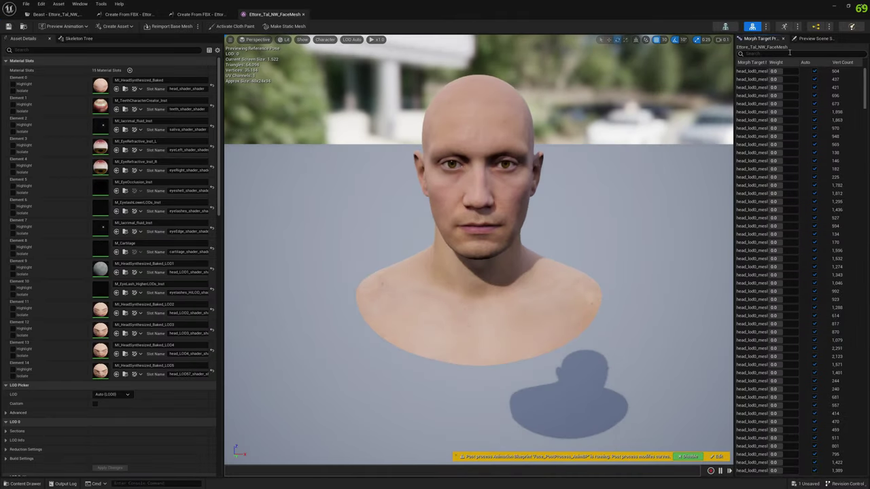
- Assign the mh_arkit_mapping animation as the preview animation for the face mesh
{"action": "left_click", "coordinate": [806, 39]}
{"action": "left_click", "coordinate": [816, 91]}
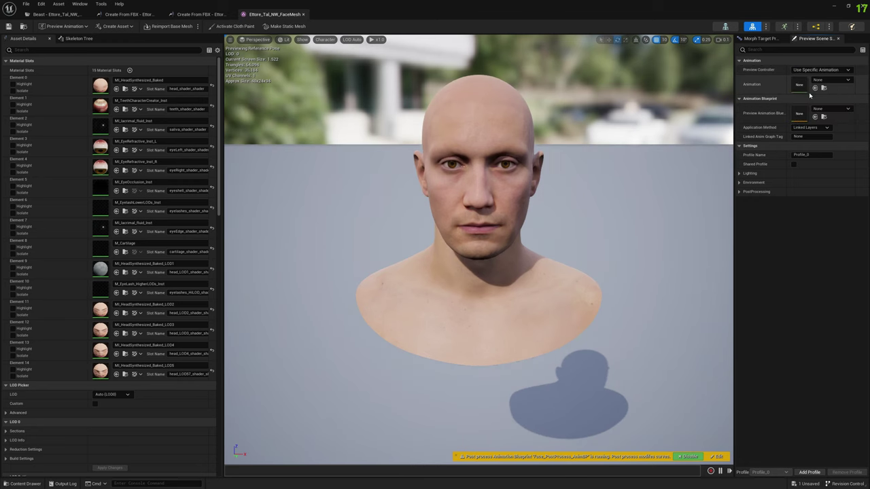
{"action": "left_click", "coordinate": [829, 80]}
{"action": "left_click", "coordinate": [827, 207]}
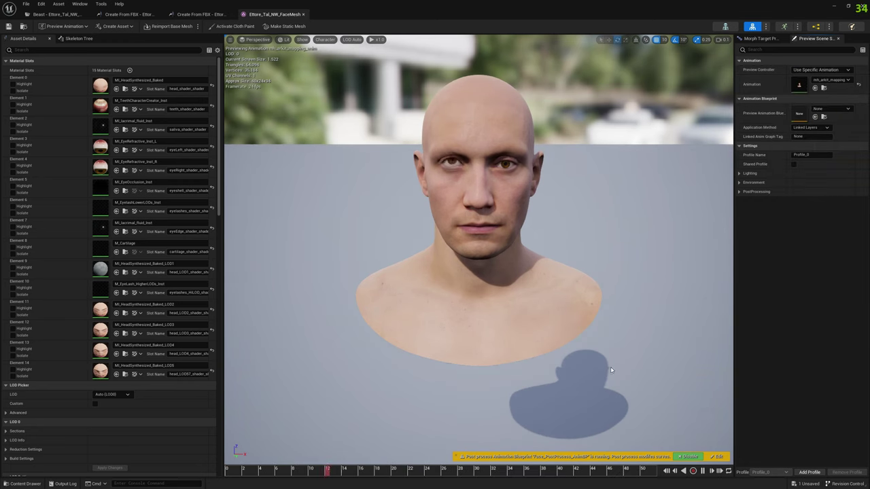
- Set the Beast morph target's weight to 1.0 and scrub the preview animation to about frame 45 to examine facial deformation
{"action": "left_click", "coordinate": [762, 39]}
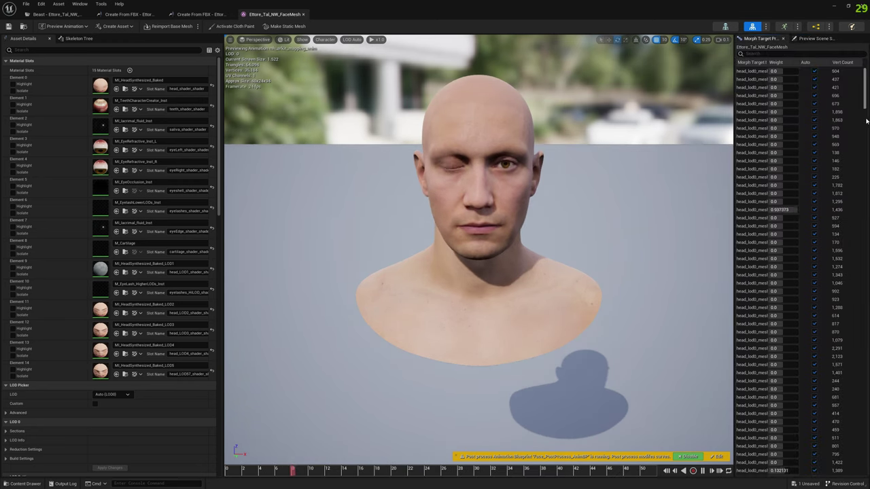
{"action": "left_click_drag", "start_coordinate": [866, 104], "coordinate": [848, 483]}
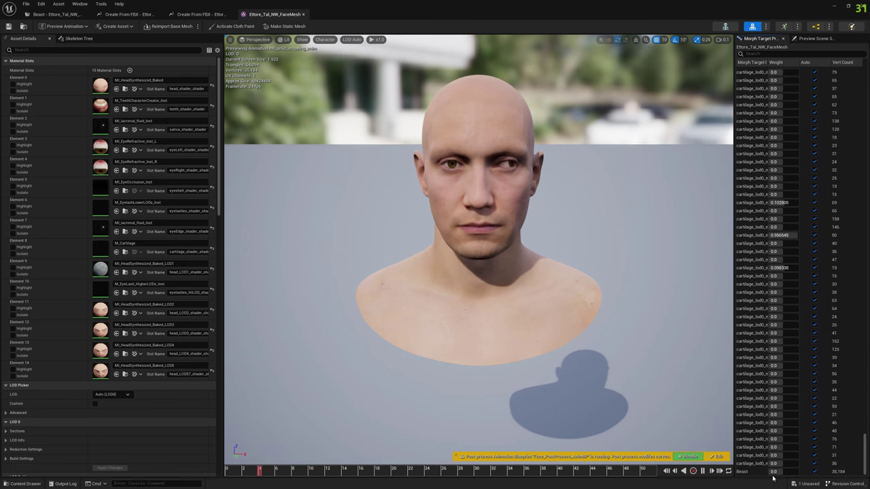
{"action": "left_click_drag", "start_coordinate": [780, 471], "coordinate": [785, 472]}
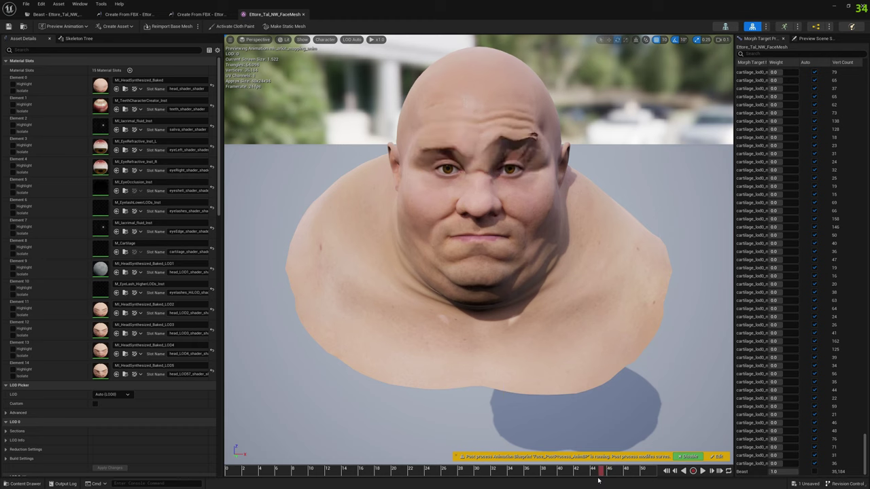
{"action": "left_click_drag", "start_coordinate": [400, 473], "coordinate": [599, 470]}
- Return to the Beast morph in Mesh Morpher, view the face from the front and start Create From Pose
{"action": "left_click", "coordinate": [57, 14]}
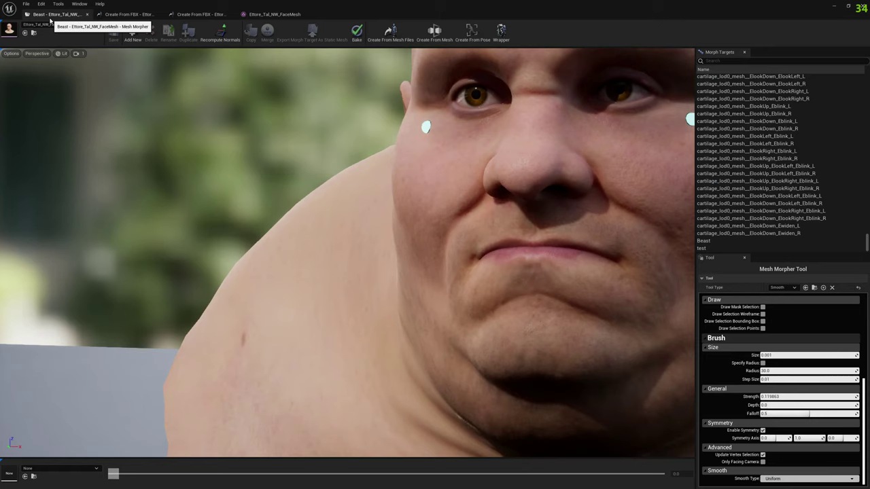
{"action": "mouse_move", "coordinate": [515, 224]}
{"action": "right_mouse_down"}
{"action": "mouse_move", "coordinate": [536, 233]}
{"action": "mouse_move", "coordinate": [431, 350]}
{"action": "mouse_move", "coordinate": [587, 334]}
{"action": "mouse_move", "coordinate": [564, 299]}
{"action": "mouse_move", "coordinate": [539, 360]}
{"action": "mouse_move", "coordinate": [257, 363]}
{"action": "mouse_move", "coordinate": [317, 251]}
{"action": "mouse_move", "coordinate": [381, 237]}
{"action": "mouse_move", "coordinate": [449, 200]}
{"action": "mouse_move", "coordinate": [638, 216]}
{"action": "mouse_move", "coordinate": [468, 216]}
{"action": "right_mouse_up"}
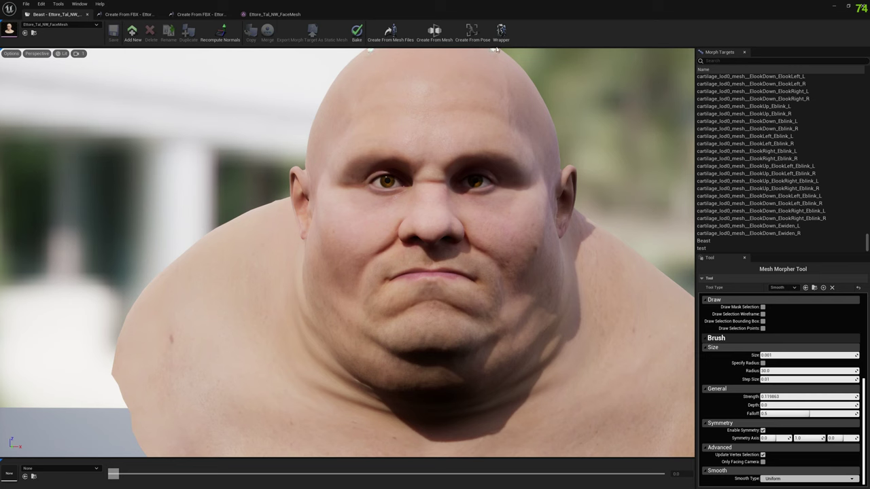
{"action": "left_click", "coordinate": [473, 31]}
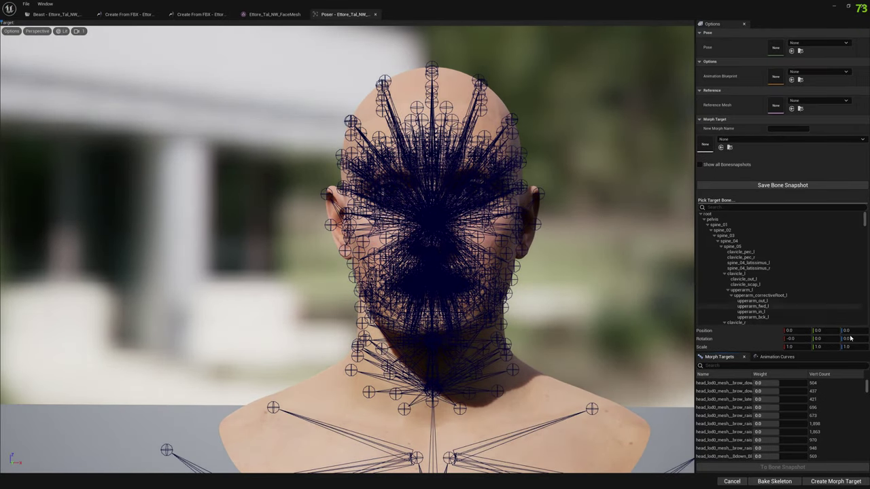
- Convert the Beast morph target into a bone snapshot saved as BoneSnapshot_beast in the BoneSnapshots folder, and apply it to the pose
{"action": "scroll", "coordinate": [815, 415], "scroll_direction": "down", "scroll_amount": 15}
{"action": "left_click", "coordinate": [732, 458]}
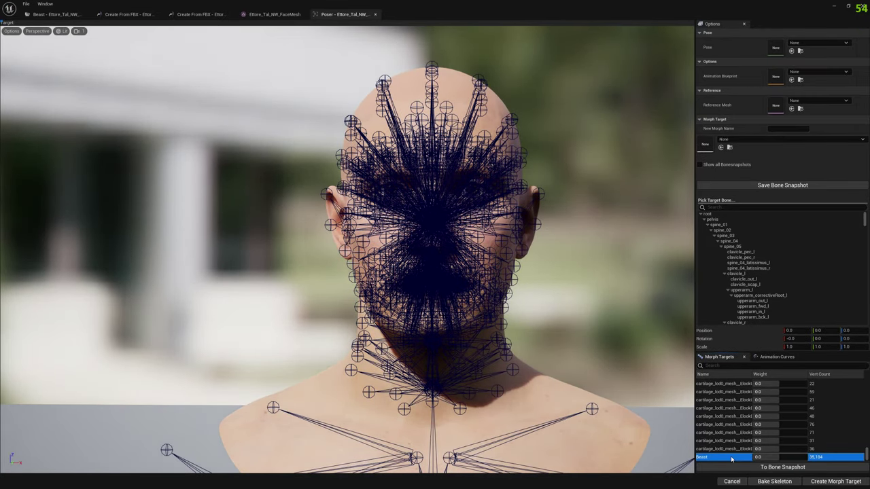
{"action": "left_click", "coordinate": [782, 468]}
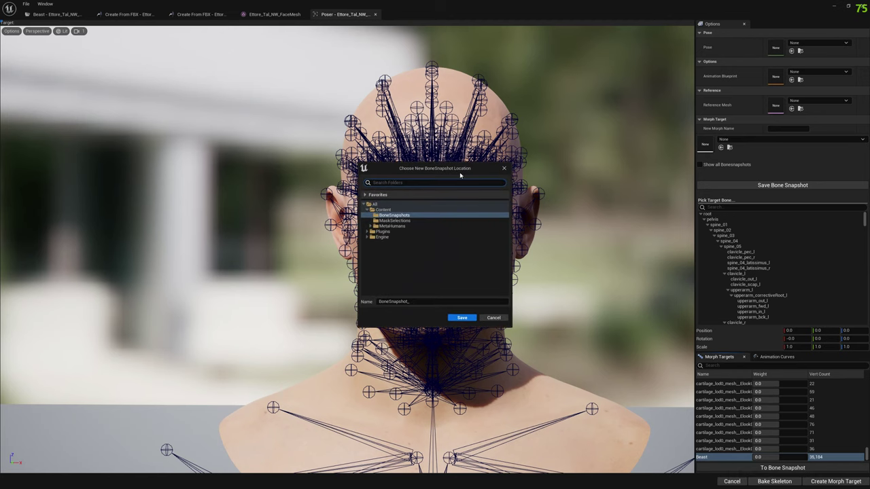
{"action": "left_click", "coordinate": [431, 302]}
{"action": "left_click", "coordinate": [461, 318]}
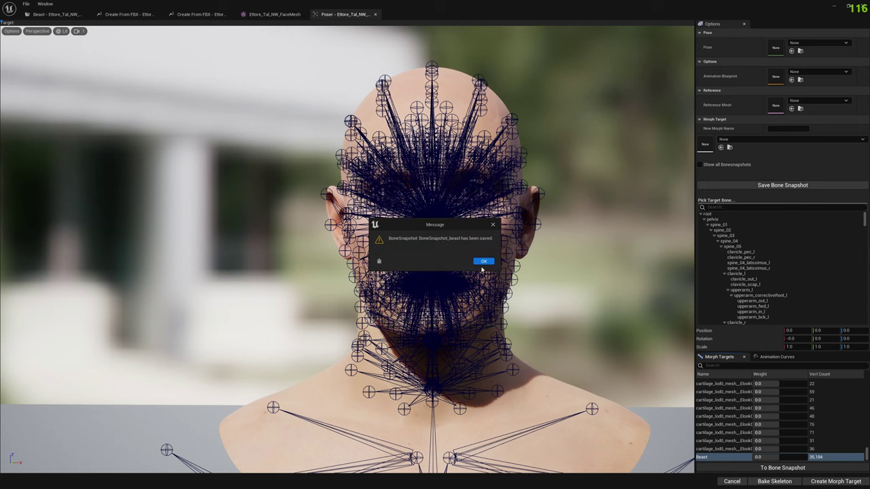
{"action": "left_click", "coordinate": [481, 263]}
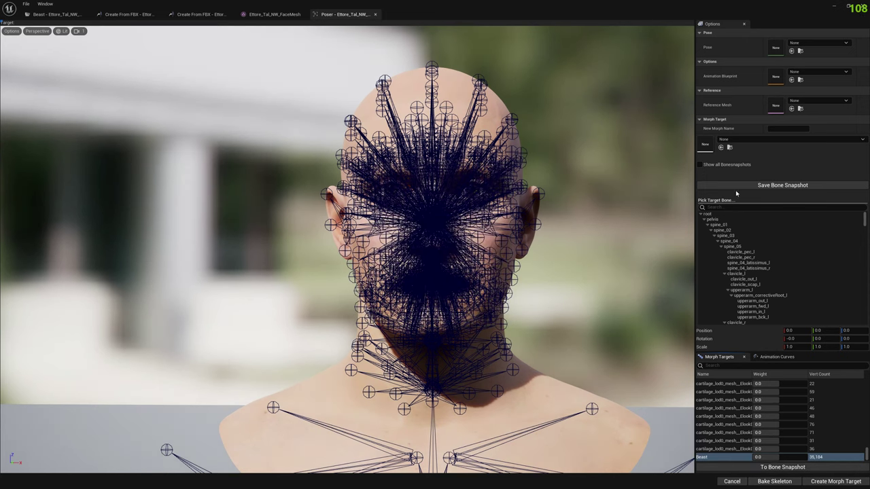
{"action": "left_click", "coordinate": [768, 140]}
{"action": "left_click", "coordinate": [796, 219]}
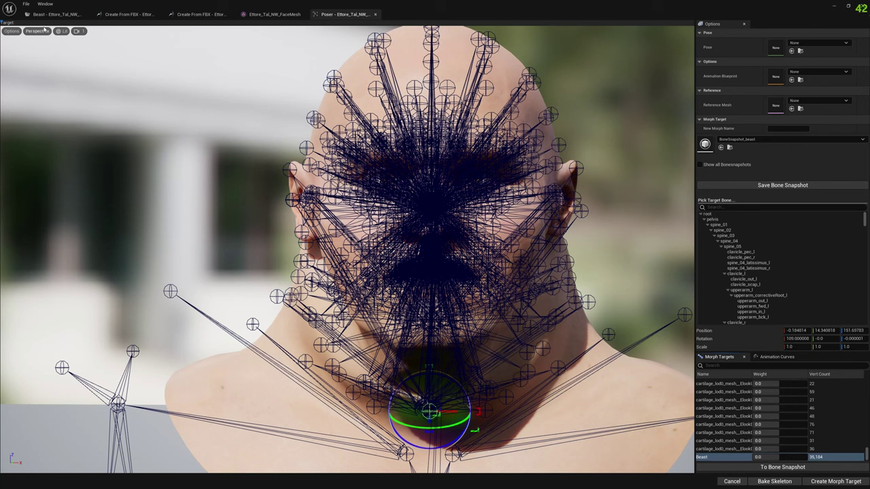
- Set the Wrapper's Bone Indicator Size to 0.3 in the Mesh Morpher plugin settings and check the bones in the Poser
{"action": "left_click", "coordinate": [47, 15]}
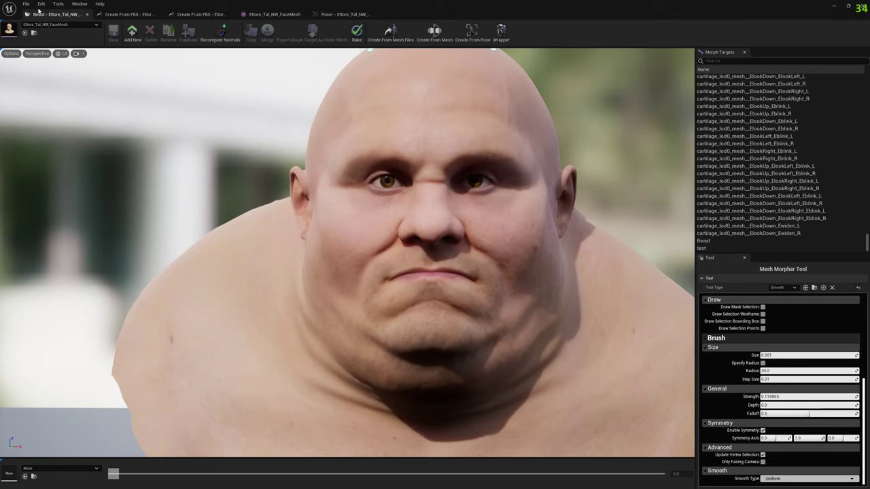
{"action": "left_click", "coordinate": [42, 4]}
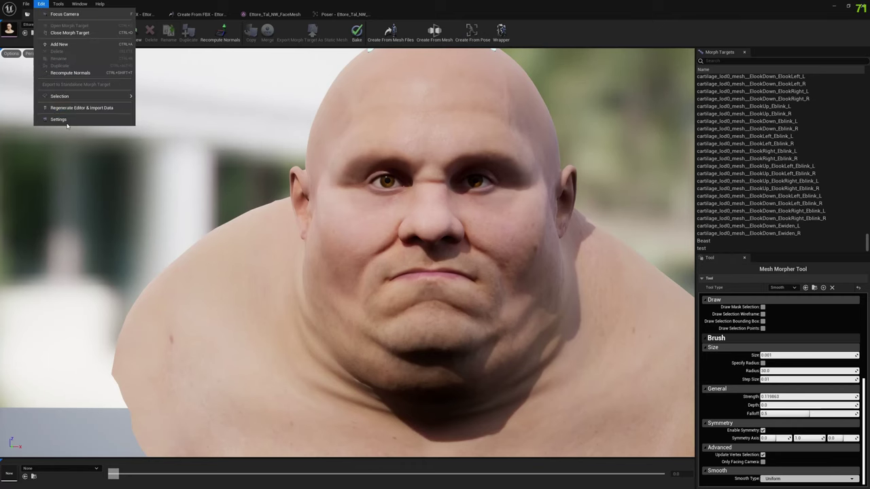
{"action": "left_click", "coordinate": [110, 126]}
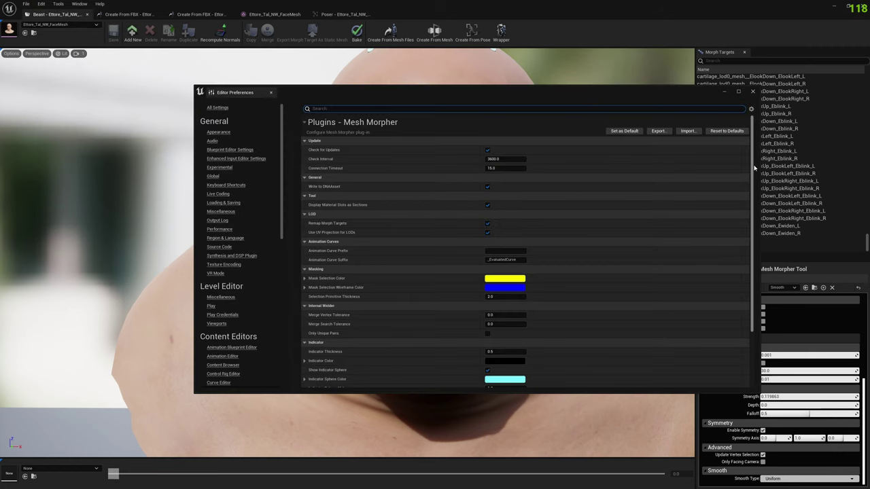
{"action": "scroll", "coordinate": [688, 351], "scroll_direction": "down", "scroll_amount": 3}
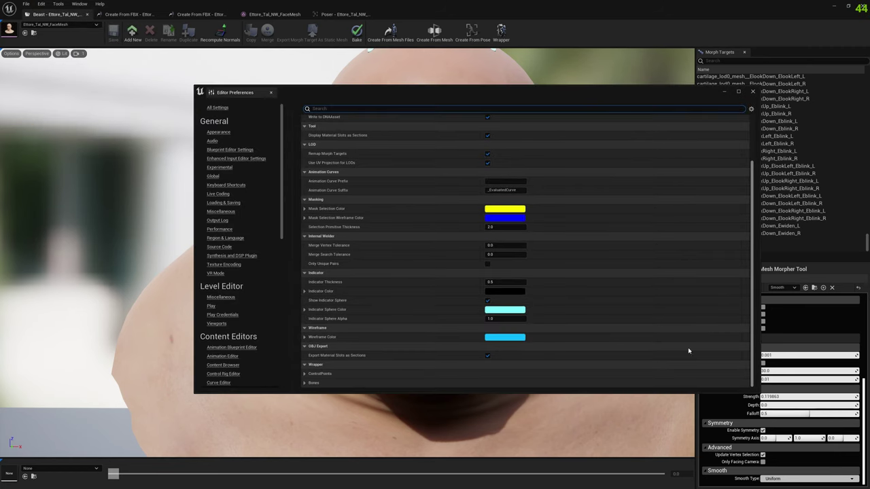
{"action": "left_click", "coordinate": [305, 382]}
{"action": "scroll", "coordinate": [441, 315], "scroll_direction": "down", "scroll_amount": 2}
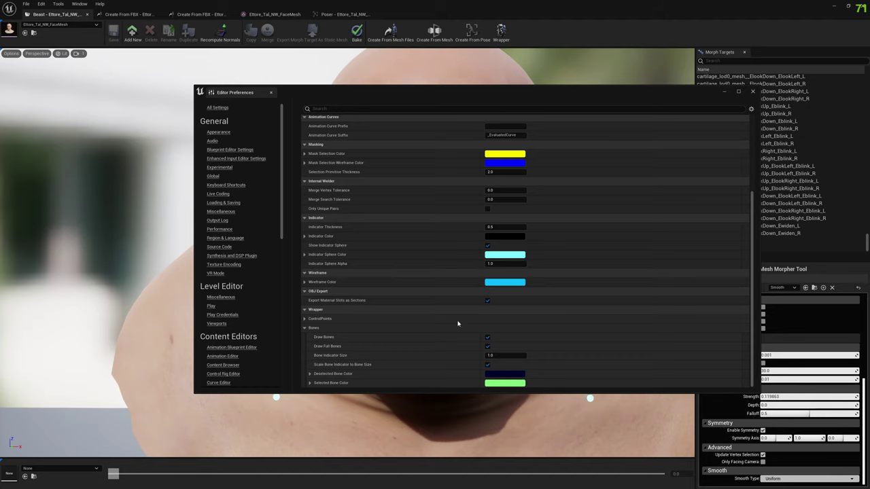
{"action": "left_click", "coordinate": [519, 355]}
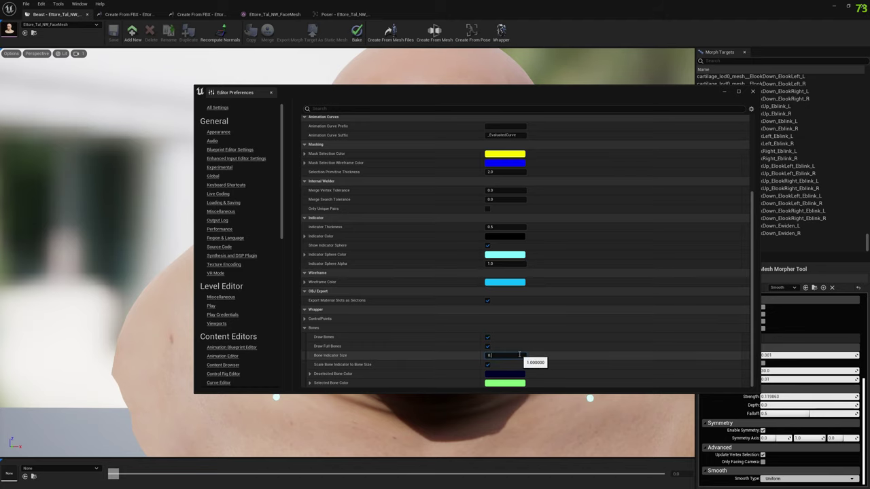
{"action": "type", "text": "0.3"}
{"action": "left_click_drag", "start_coordinate": [514, 92], "coordinate": [545, 193]}
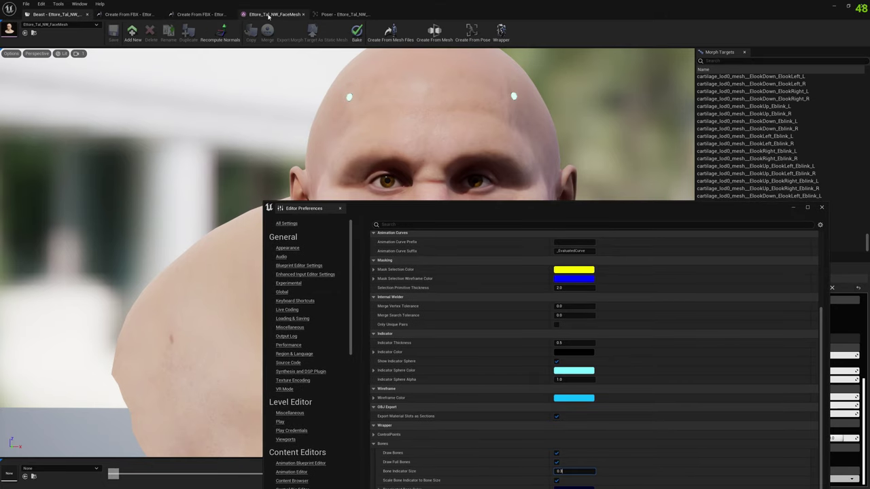
{"action": "left_click", "coordinate": [344, 14]}
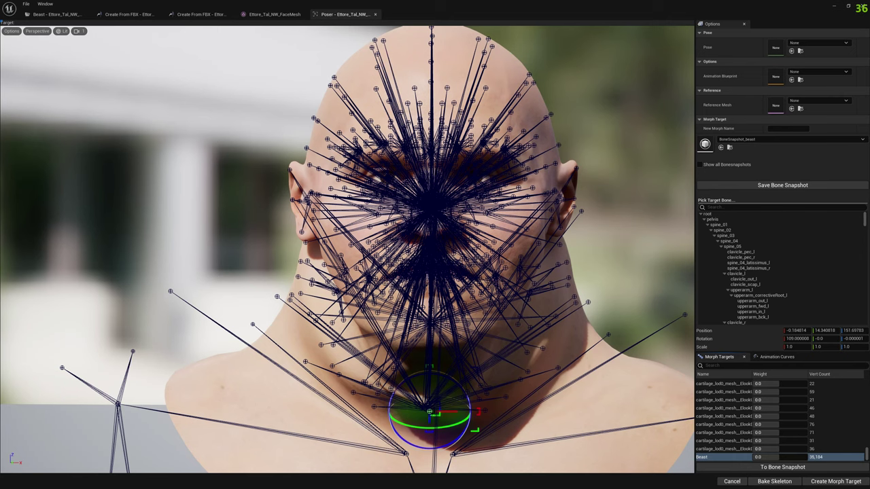
- Return to the Mesh Morpher preferences, expand the ControlPoints options and reduce the Bone Indicator Size to 0.1
{"action": "key", "text": "alt+Tab"}
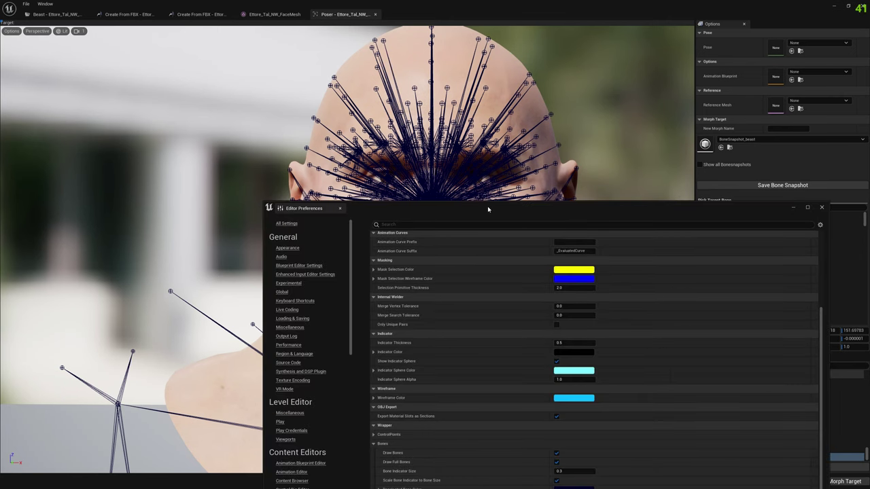
{"action": "left_click_drag", "start_coordinate": [482, 204], "coordinate": [492, 123]}
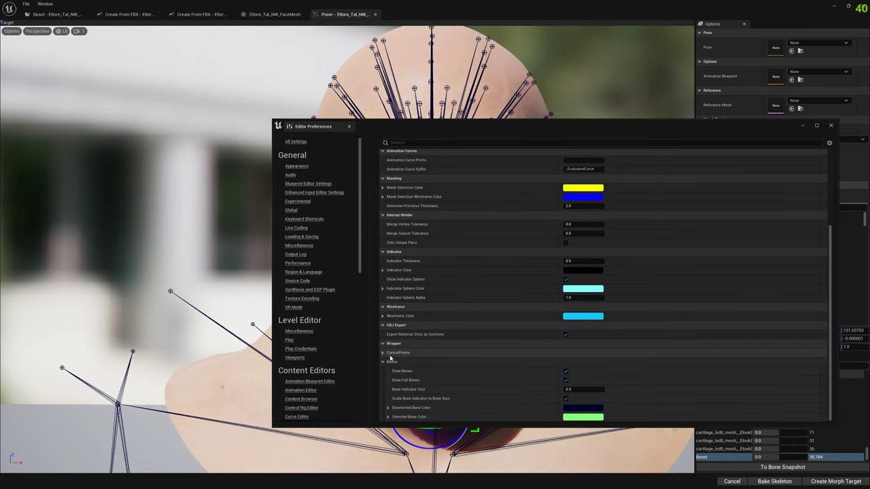
{"action": "left_click", "coordinate": [383, 354]}
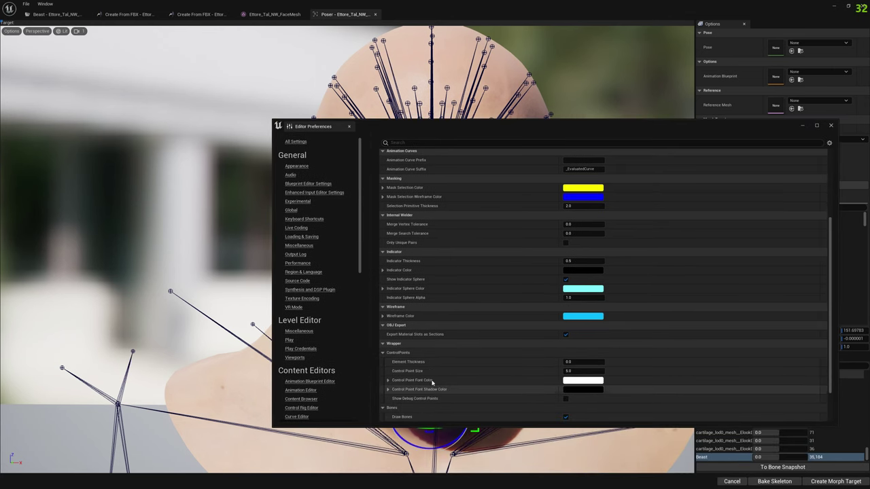
{"action": "left_click", "coordinate": [574, 361]}
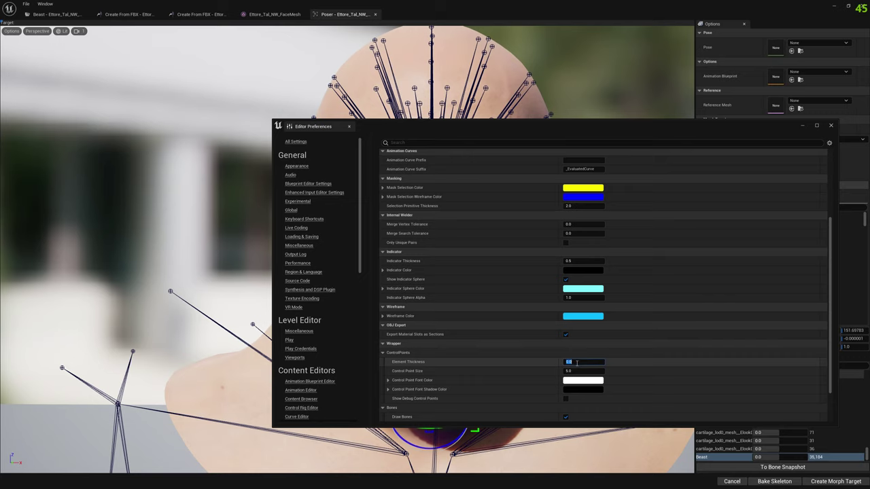
{"action": "scroll", "coordinate": [609, 340], "scroll_direction": "down", "scroll_amount": 2}
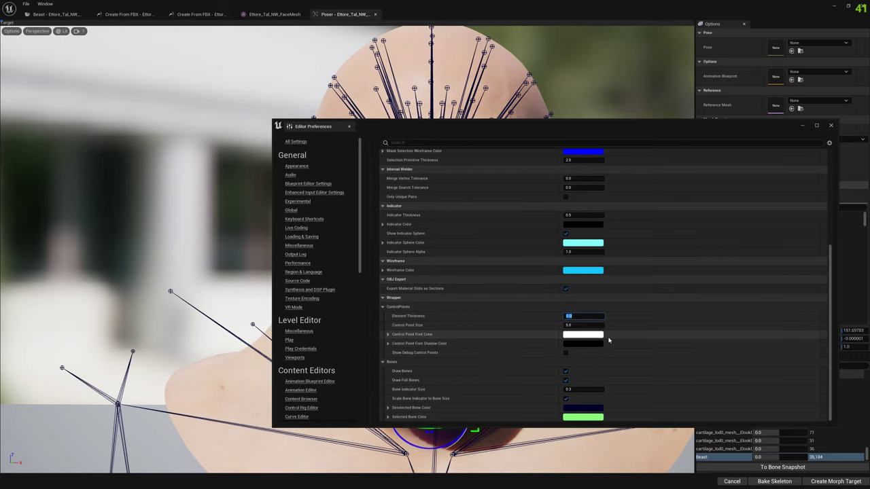
{"action": "left_click", "coordinate": [570, 390]}
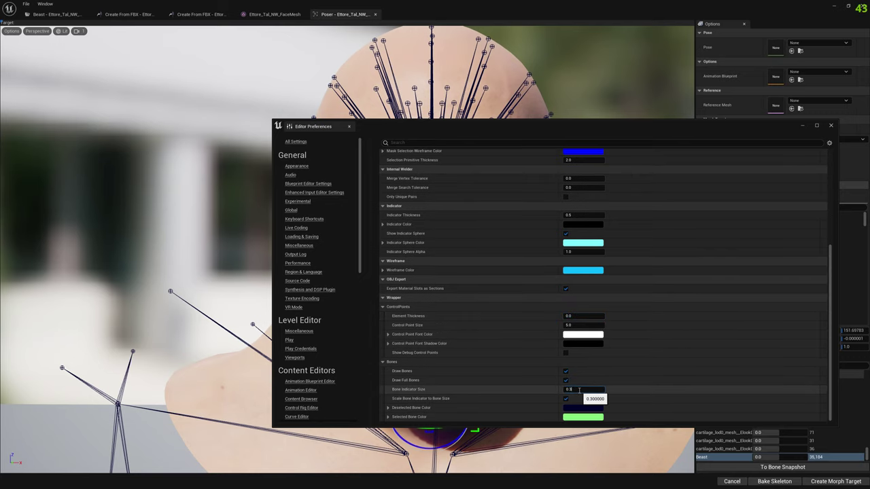
{"action": "type", "text": "0.1"}
{"action": "key", "text": "Return"}
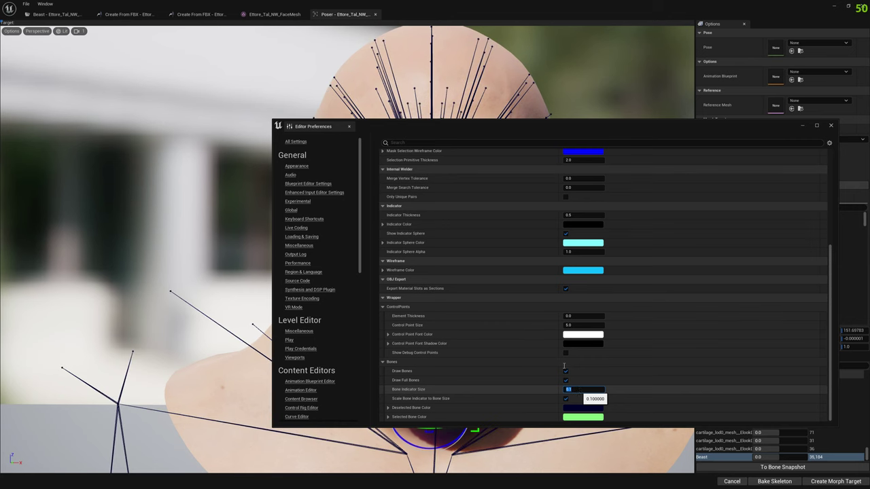
- Disable Draw Full Bones and inspect the bone markers on the face behind the preferences window
{"action": "mouse_move", "coordinate": [460, 127]}
{"action": "left_mouse_down"}
{"action": "mouse_move", "coordinate": [652, 170]}
{"action": "mouse_move", "coordinate": [466, 140]}
{"action": "left_mouse_up"}
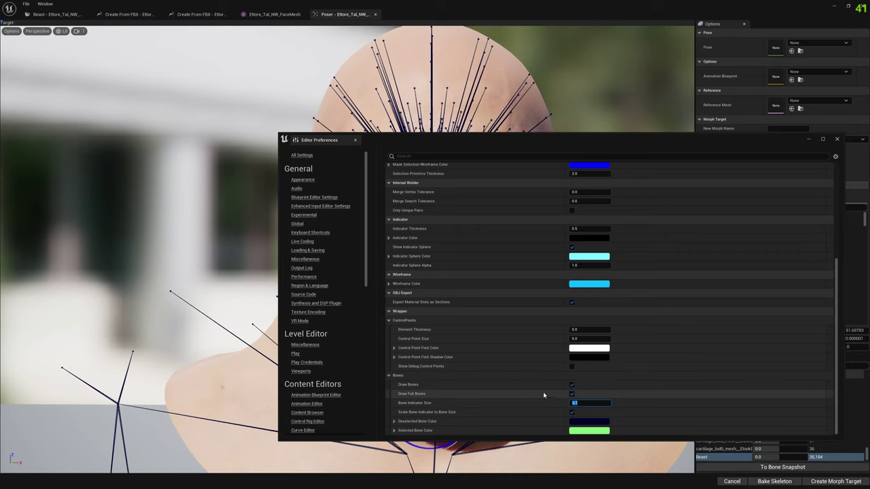
{"action": "left_click", "coordinate": [572, 395]}
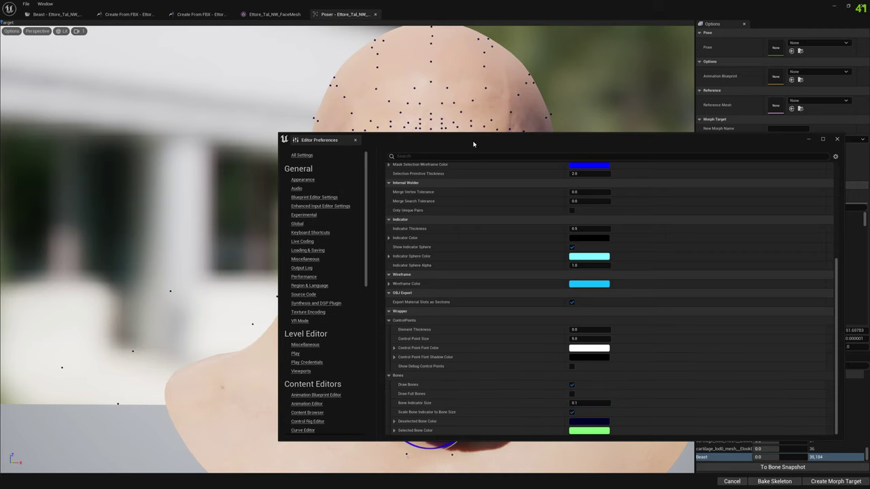
{"action": "mouse_move", "coordinate": [469, 140]}
{"action": "left_mouse_down"}
{"action": "mouse_move", "coordinate": [666, 229]}
{"action": "mouse_move", "coordinate": [649, 267]}
{"action": "mouse_move", "coordinate": [454, 250]}
{"action": "left_mouse_up"}
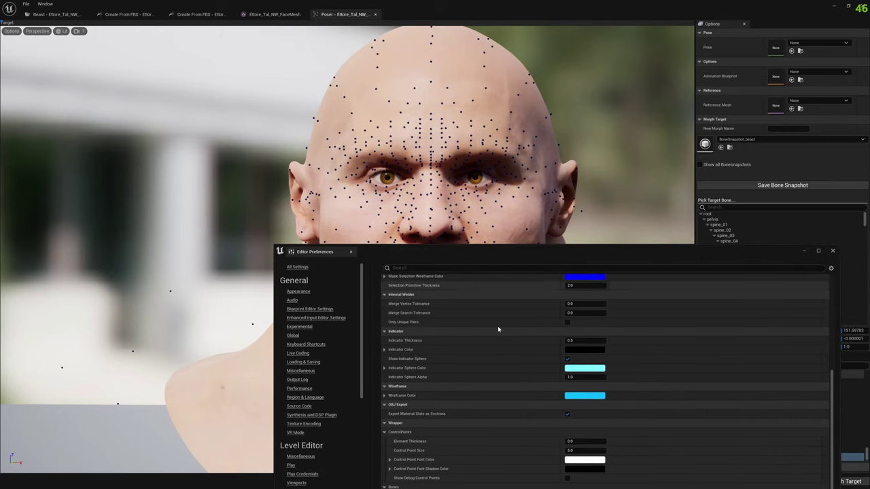
{"action": "left_click_drag", "start_coordinate": [521, 261], "coordinate": [509, 144]}
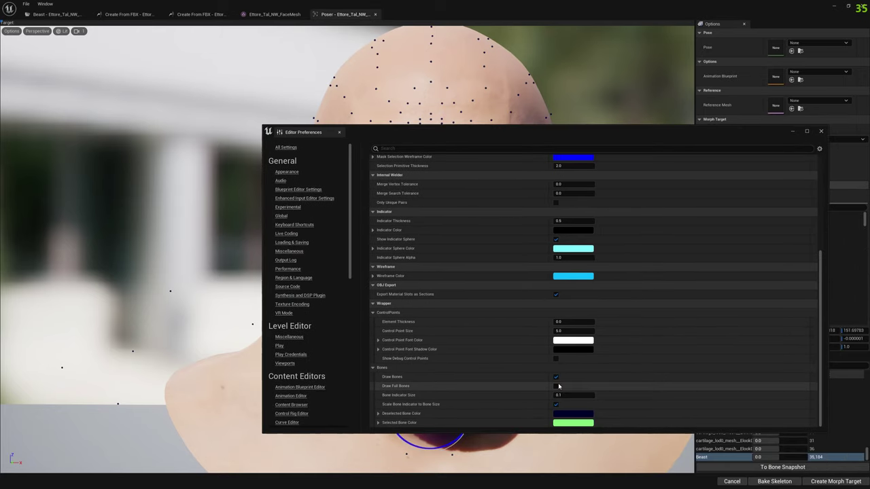
- Switch Draw Bones off and back on, and minimize the preferences window to reveal the posed face
{"action": "left_click", "coordinate": [556, 377]}
{"action": "scroll", "coordinate": [558, 378], "scroll_direction": "up", "scroll_amount": 2}
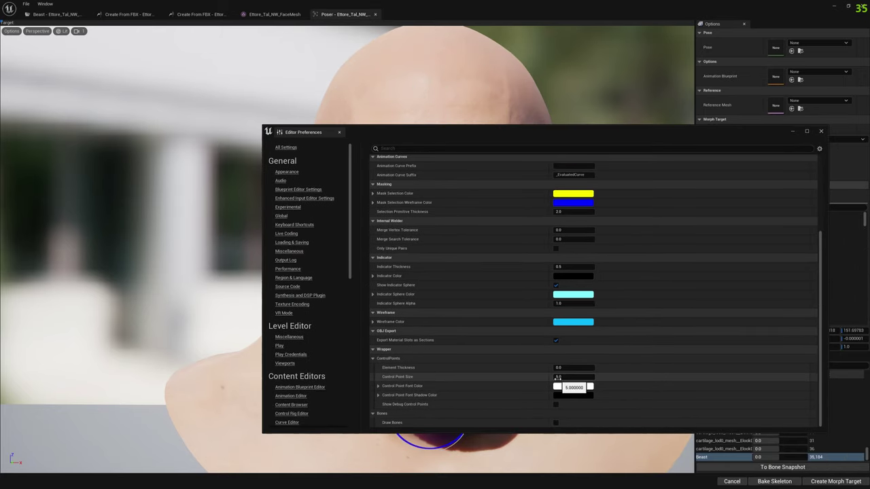
{"action": "left_click", "coordinate": [556, 423]}
{"action": "left_click_drag", "start_coordinate": [553, 136], "coordinate": [568, 199]}
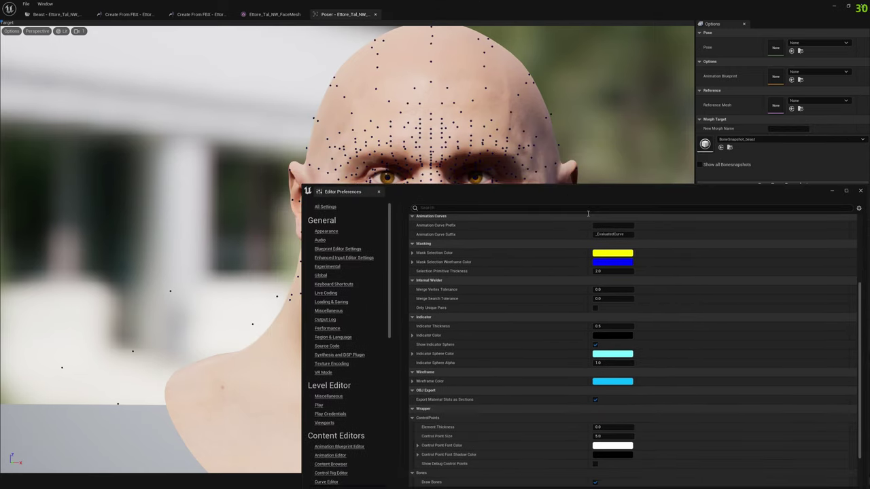
{"action": "left_click", "coordinate": [831, 190]}
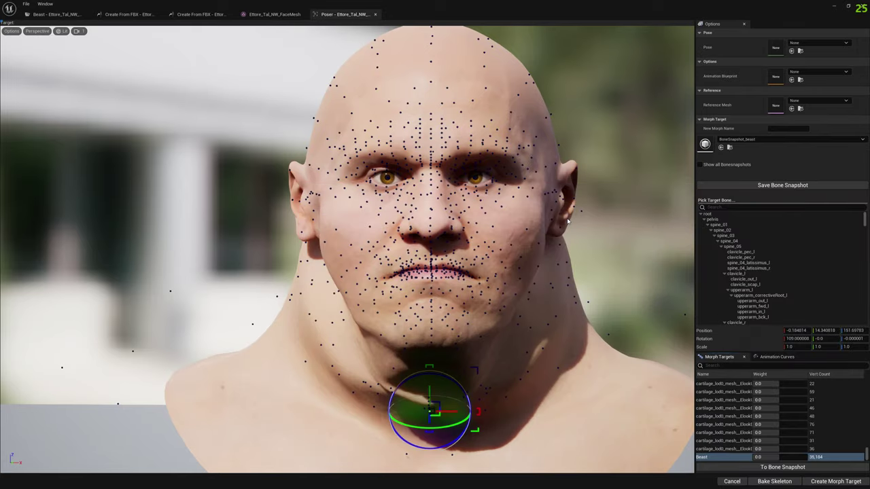
- Create a morph target named BeasstSkeleton from the current bone-snapshot pose in the Poser
{"action": "right_click_drag", "start_coordinate": [570, 221], "coordinate": [449, 218]}
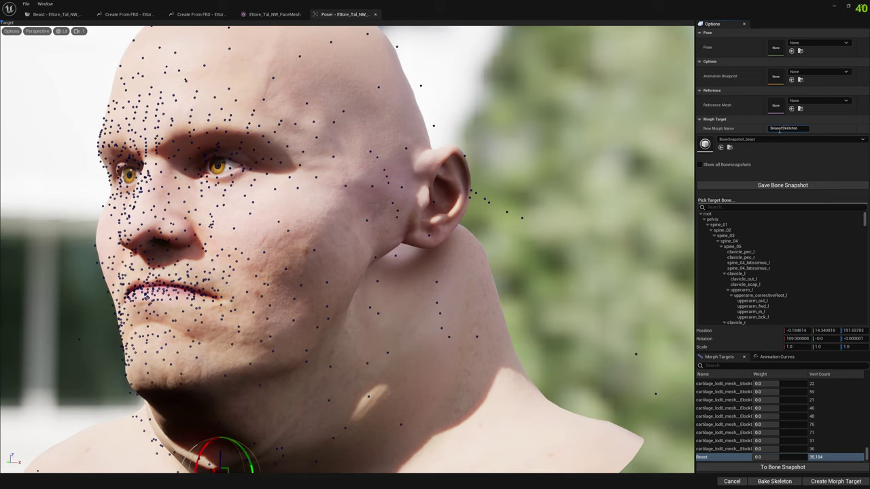
{"action": "left_click", "coordinate": [835, 481]}
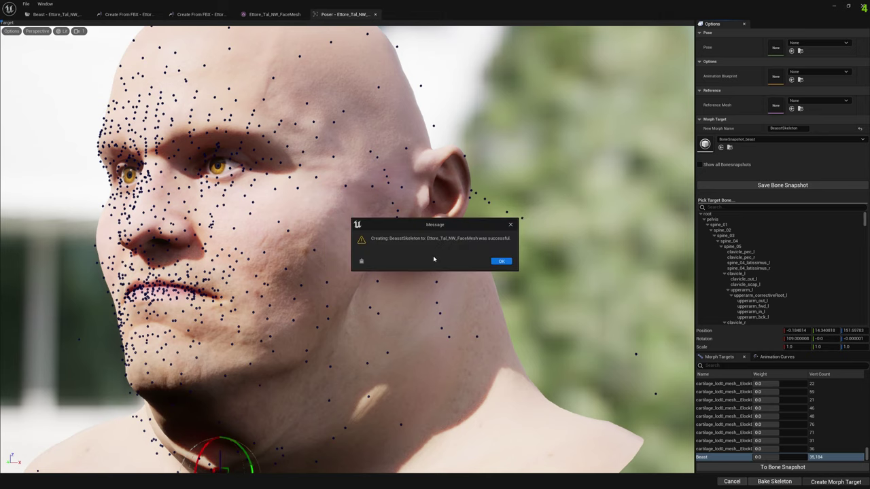
{"action": "left_click", "coordinate": [500, 261]}
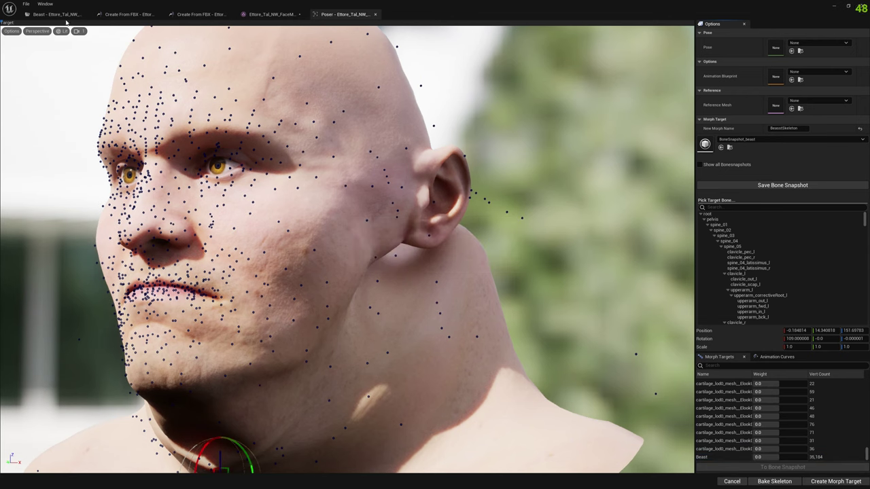
- Export the BeasstSkeleton morph target as an OBJ file named beastskeleton in the MyProject52Test3 folder
{"action": "left_click", "coordinate": [60, 14]}
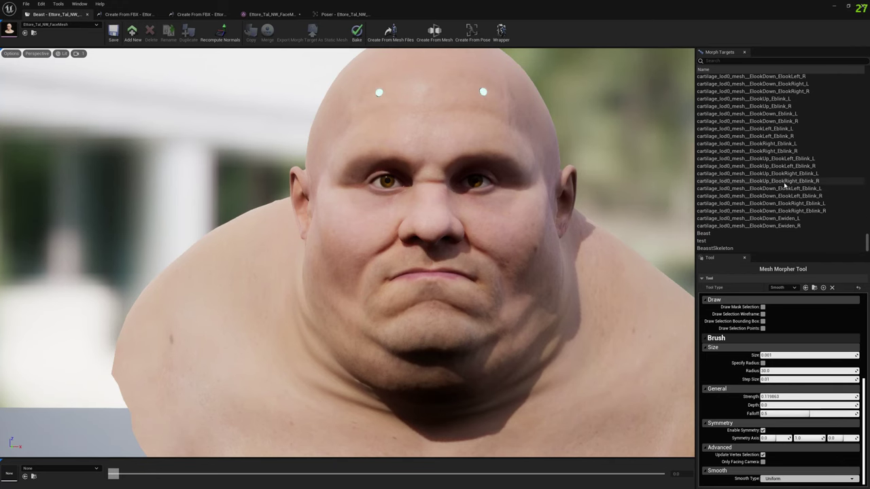
{"action": "left_click", "coordinate": [715, 248]}
{"action": "right_click", "coordinate": [721, 249]}
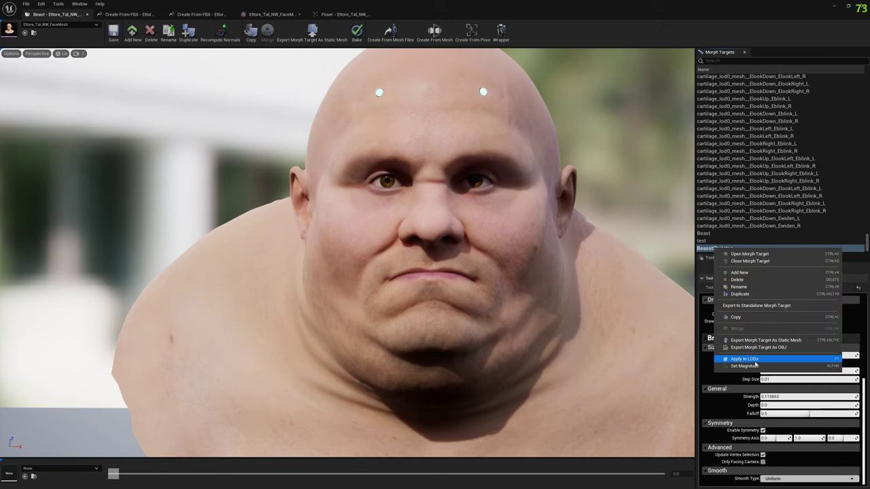
{"action": "left_click", "coordinate": [753, 349]}
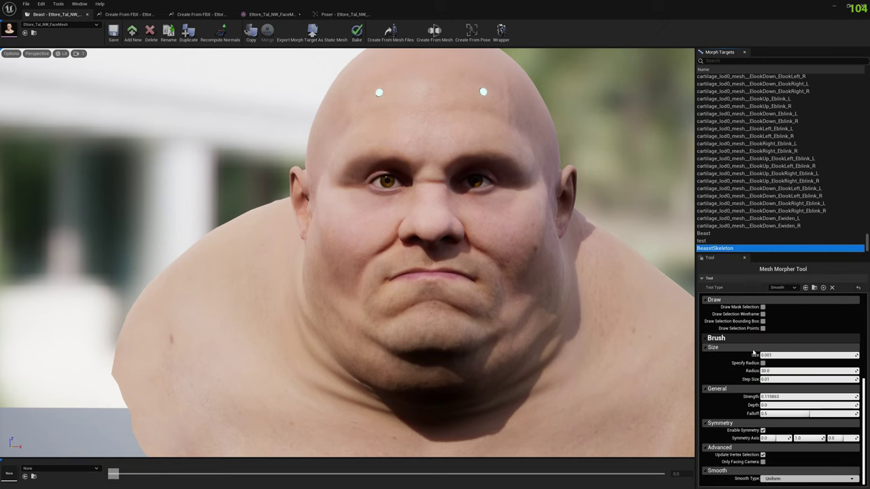
{"action": "type", "text": "beastskeleton"}
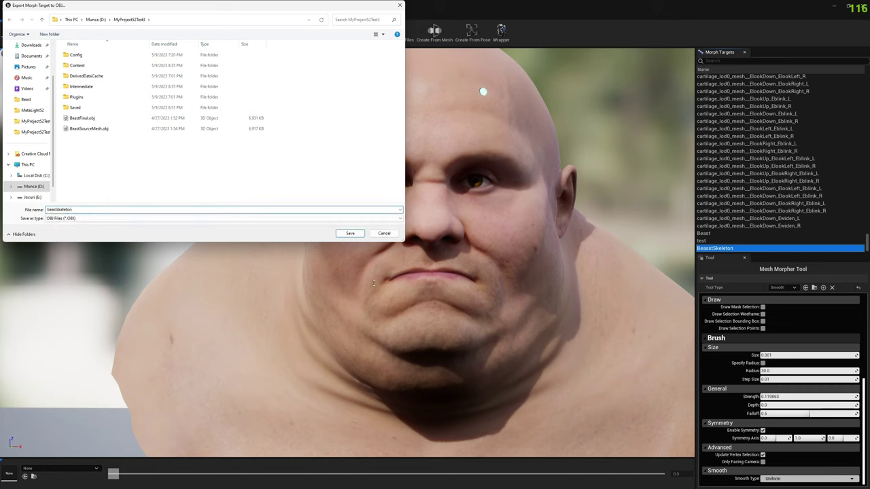
{"action": "left_click", "coordinate": [353, 235]}
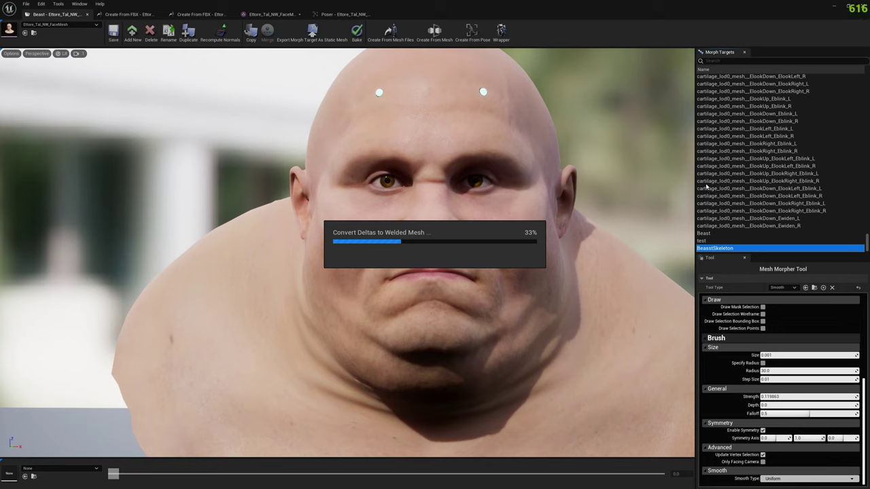
- Export the Beast morph target as an OBJ file named beast in the same project folder
{"action": "left_click", "coordinate": [707, 233]}
{"action": "right_click", "coordinate": [708, 234]}
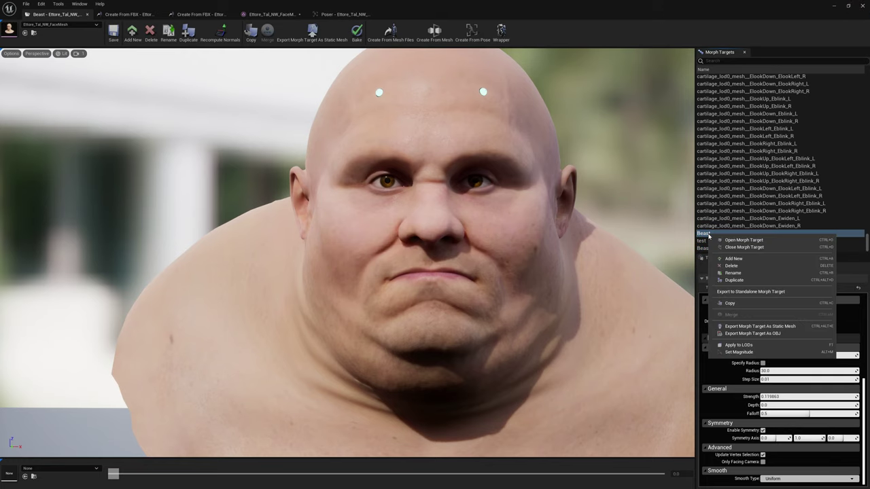
{"action": "left_click", "coordinate": [770, 334]}
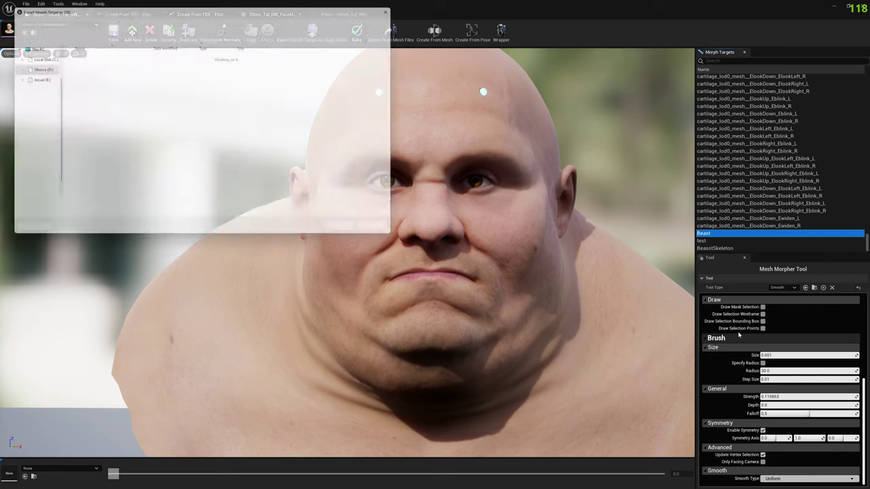
{"action": "type", "text": "beast"}
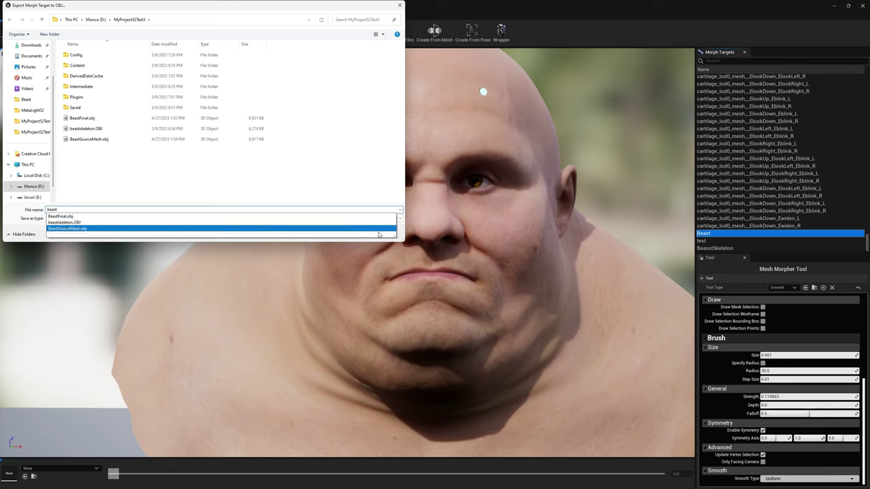
{"action": "left_click", "coordinate": [302, 177]}
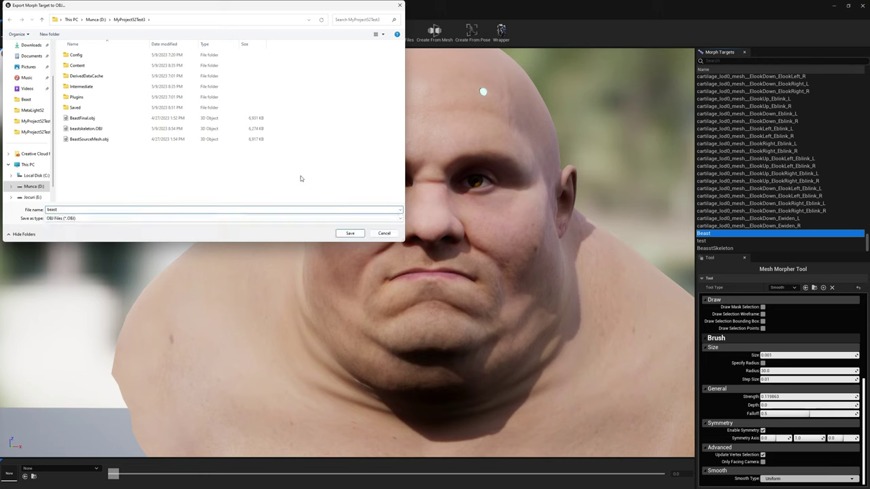
{"action": "left_click", "coordinate": [351, 234]}
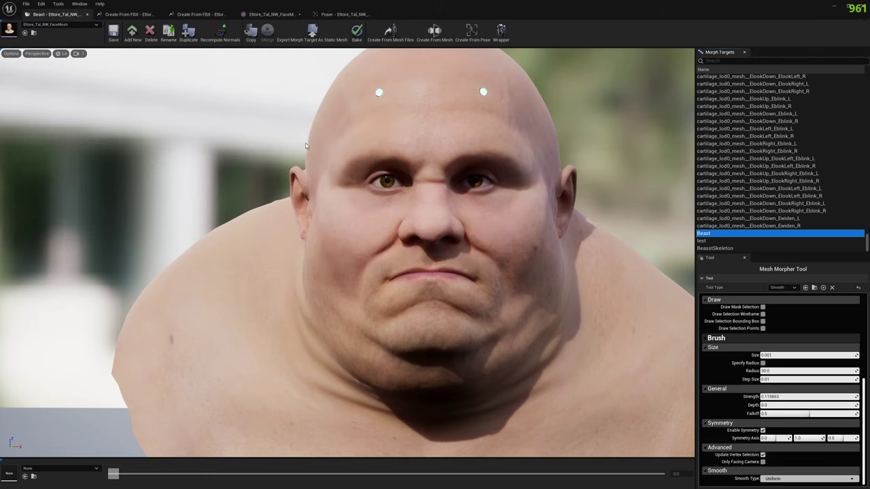
- Bake the Poser's adjusted skeleton into the face mesh and set the Beast preview weight to 0 to check the head
{"action": "left_click", "coordinate": [345, 13]}
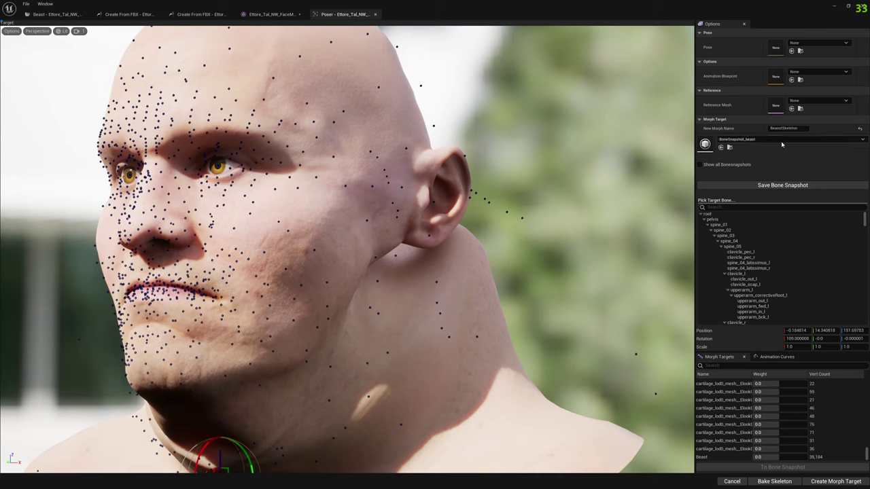
{"action": "left_click", "coordinate": [775, 481]}
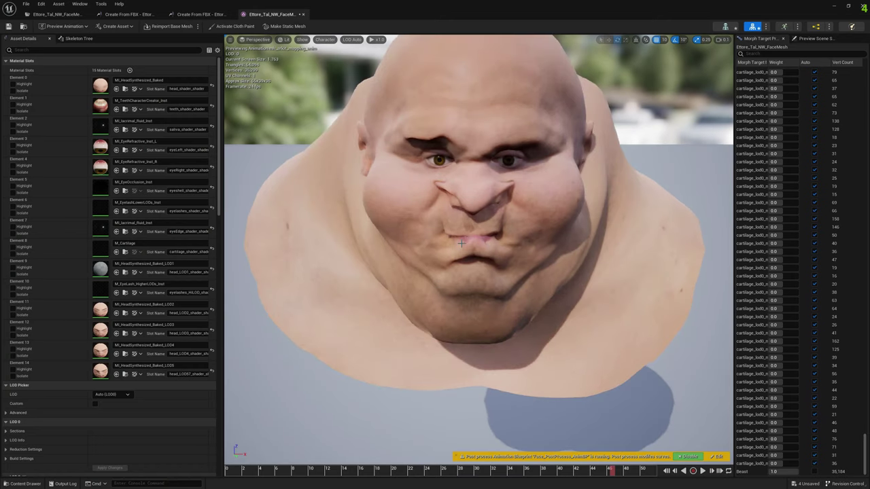
{"action": "left_click", "coordinate": [784, 471]}
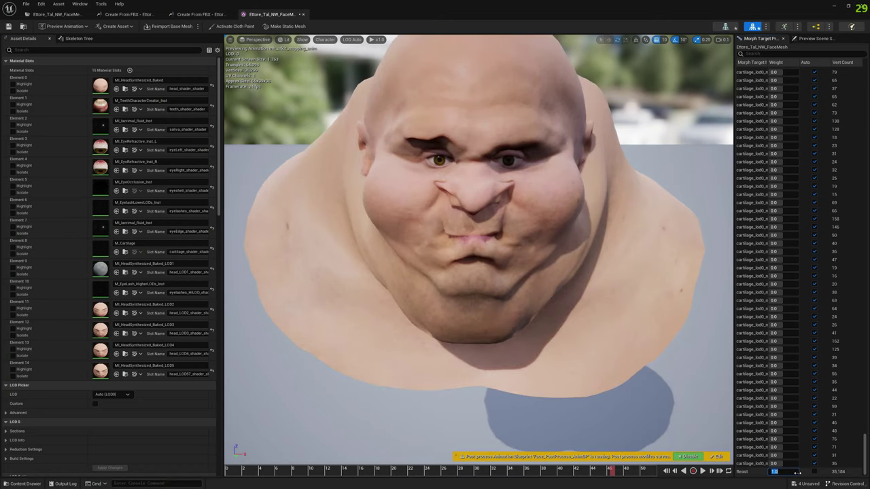
{"action": "type", "text": "0"}
{"action": "key", "text": "Return"}
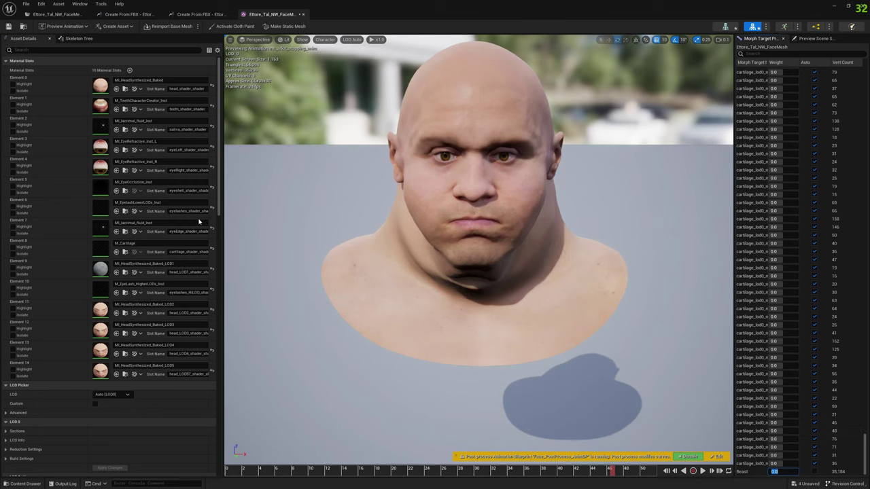
{"action": "right_click_drag", "start_coordinate": [373, 204], "coordinate": [259, 187]}
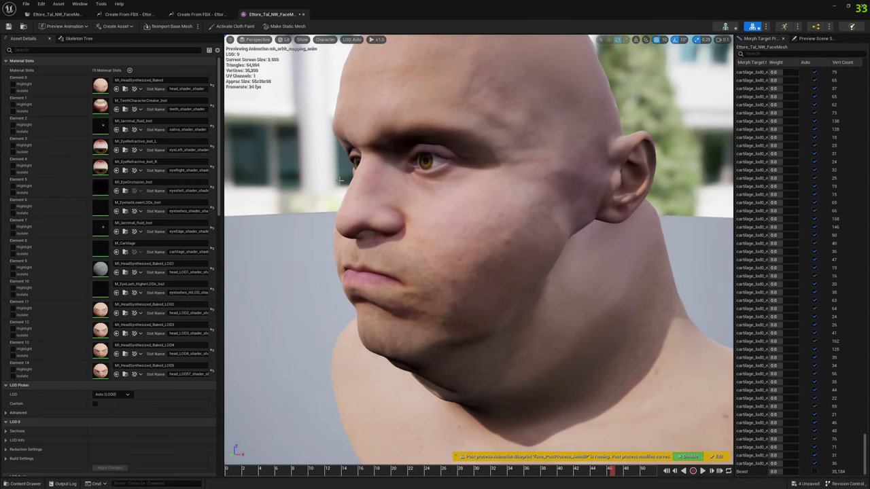
- Inspect the baked head in the Mesh Morpher and start creating a morph from mesh files with beastskeleton.OBJ as the base
{"action": "left_click", "coordinate": [58, 14]}
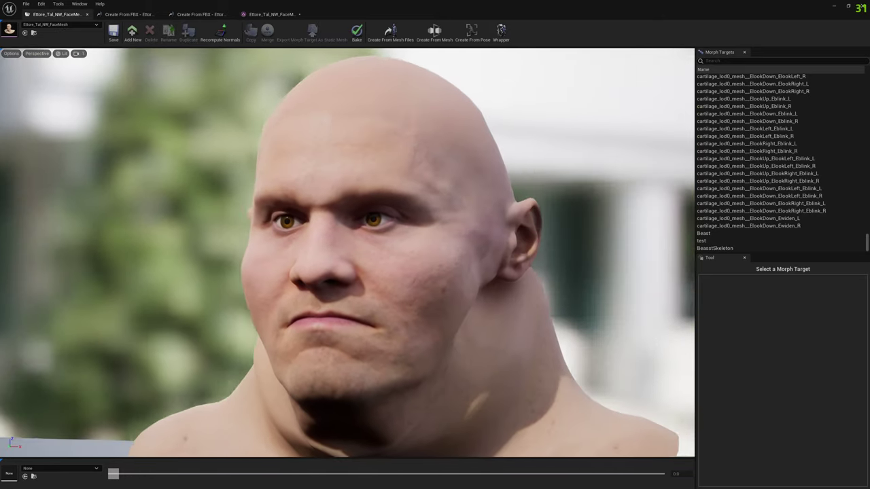
{"action": "right_click_drag", "start_coordinate": [348, 252], "coordinate": [466, 206]}
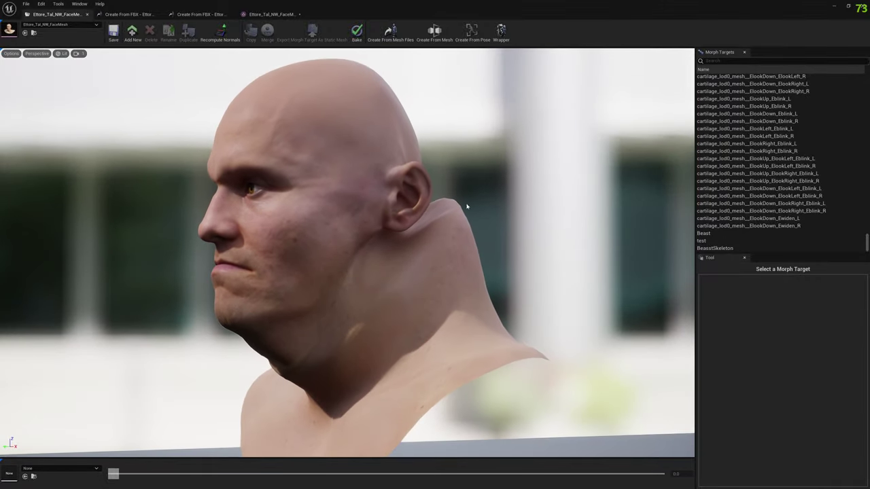
{"action": "right_click_drag", "start_coordinate": [297, 249], "coordinate": [251, 258]}
{"action": "right_click_drag", "start_coordinate": [440, 235], "coordinate": [374, 223]}
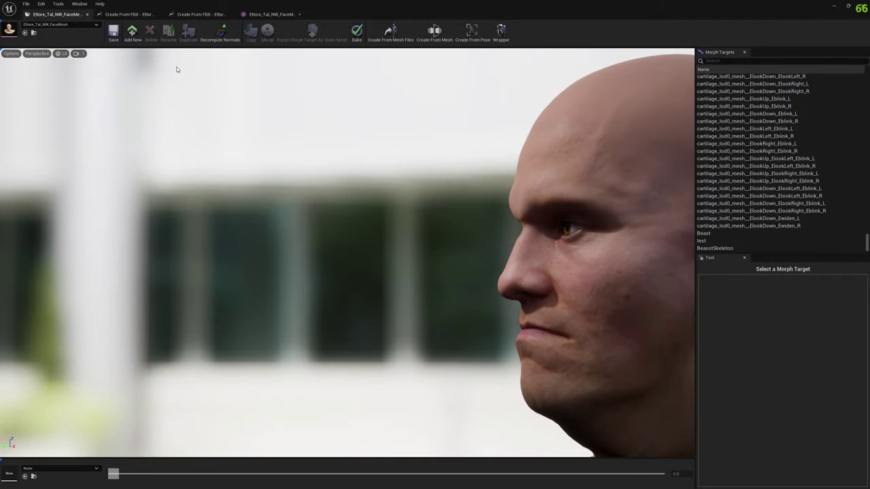
{"action": "left_click", "coordinate": [411, 39]}
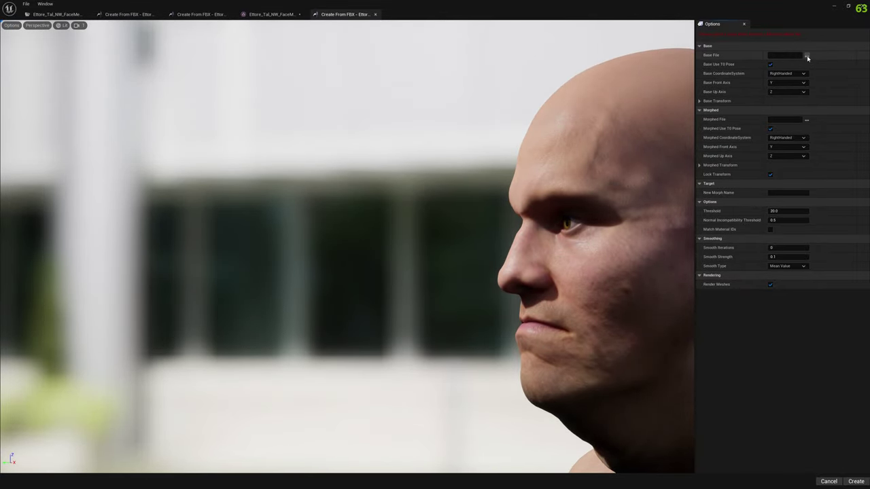
{"action": "left_click", "coordinate": [807, 56]}
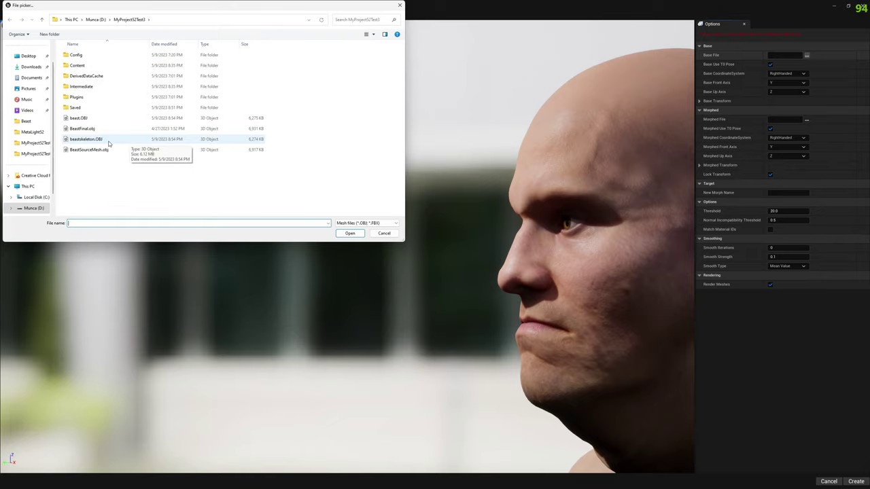
{"action": "double_click", "coordinate": [101, 139]}
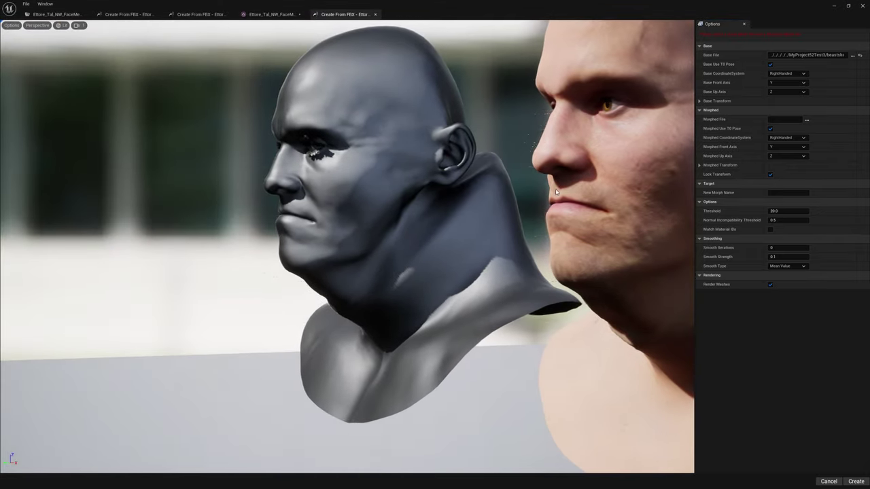
- Compare the imported base mesh with the head and load beast.OBJ as the morphed file
{"action": "right_click_drag", "start_coordinate": [556, 193], "coordinate": [463, 162]}
{"action": "right_click_drag", "start_coordinate": [459, 233], "coordinate": [456, 269]}
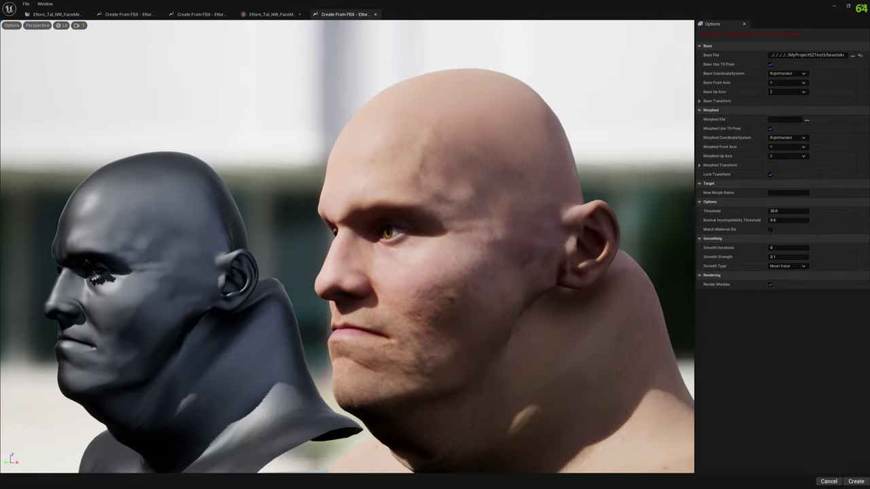
{"action": "left_click", "coordinate": [807, 120]}
{"action": "double_click", "coordinate": [78, 117]}
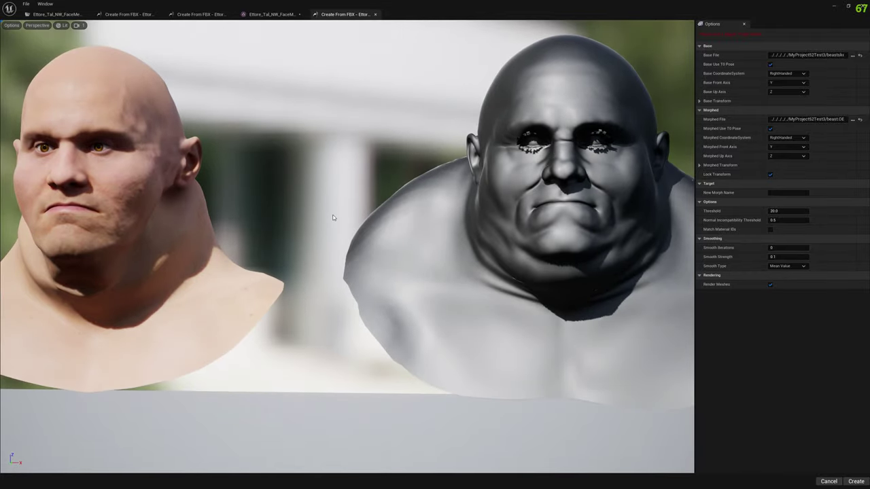
- Check the imported Beast mesh, name the new morph ToBake and create it on the face mesh
{"action": "right_click_drag", "start_coordinate": [333, 217], "coordinate": [327, 238]}
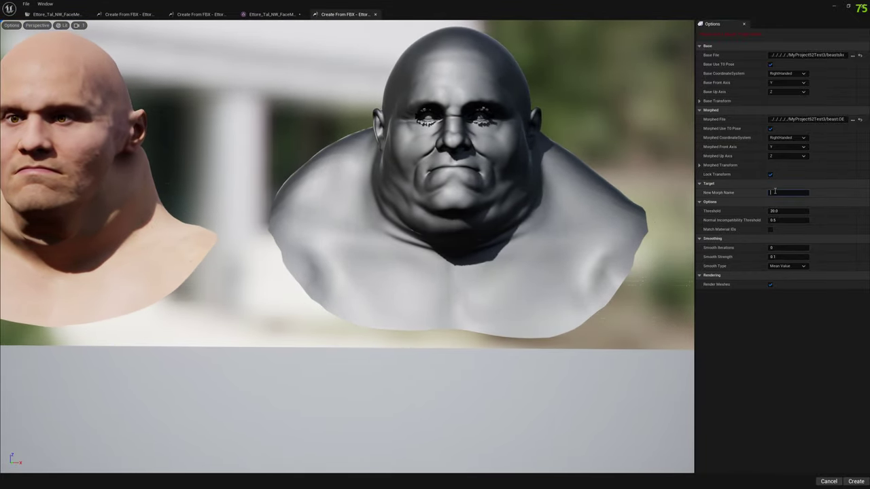
{"action": "left_click", "coordinate": [775, 192]}
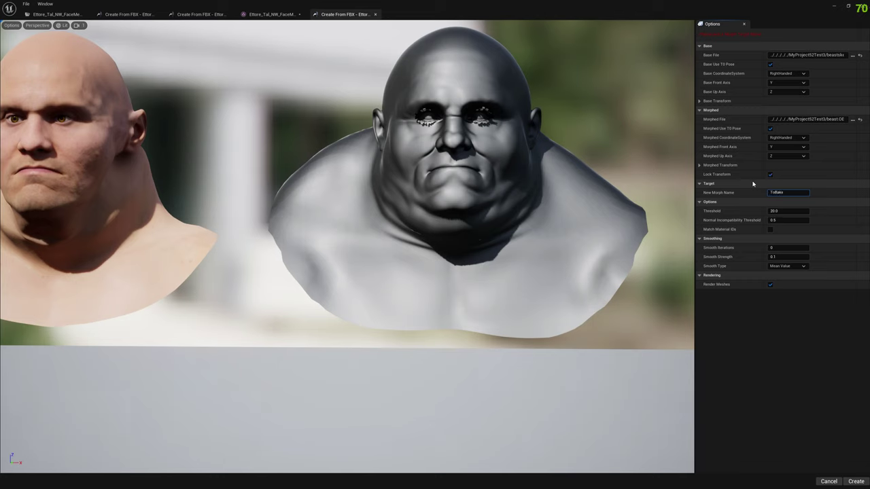
{"action": "left_click", "coordinate": [857, 481]}
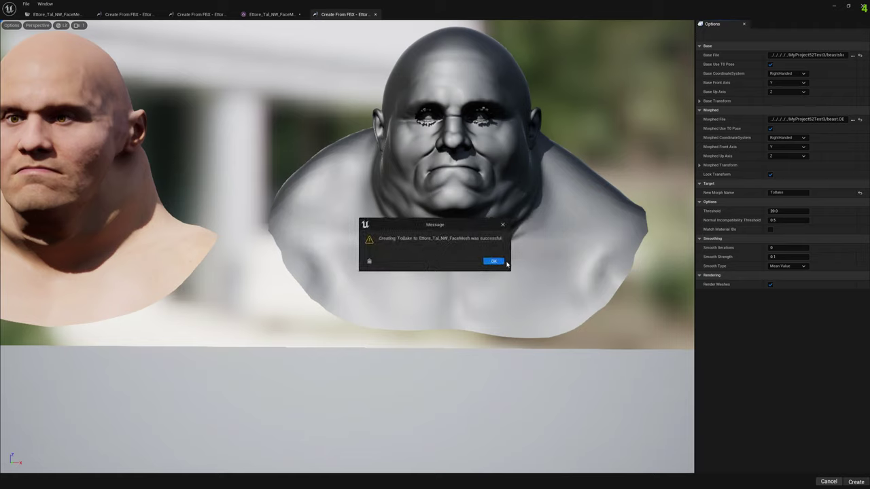
{"action": "left_click", "coordinate": [493, 261]}
- Open the Bake tool for the face mesh, set the ToBake morph weight to 1.0 and inspect the deformed face
{"action": "left_click", "coordinate": [66, 14]}
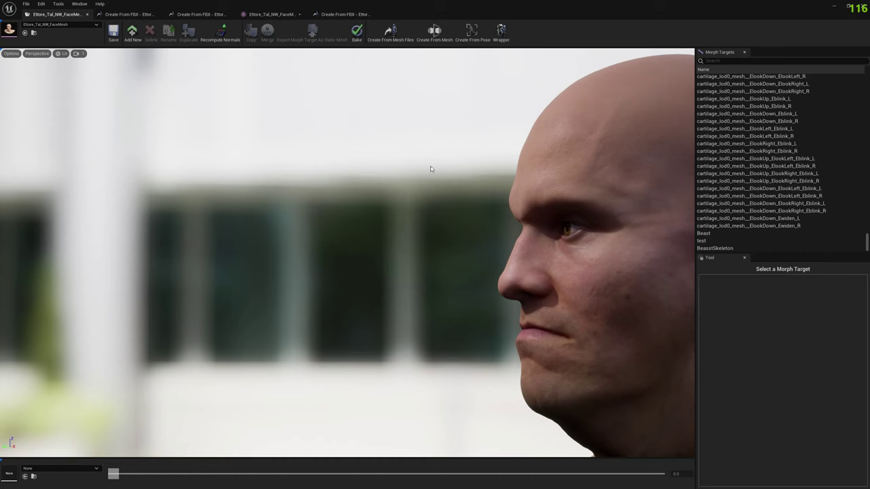
{"action": "right_click_drag", "start_coordinate": [431, 170], "coordinate": [462, 163]}
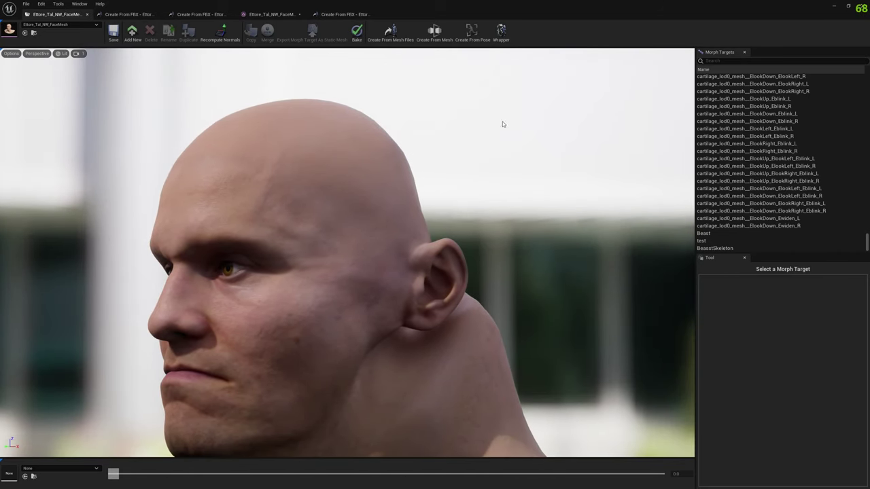
{"action": "left_click", "coordinate": [357, 31]}
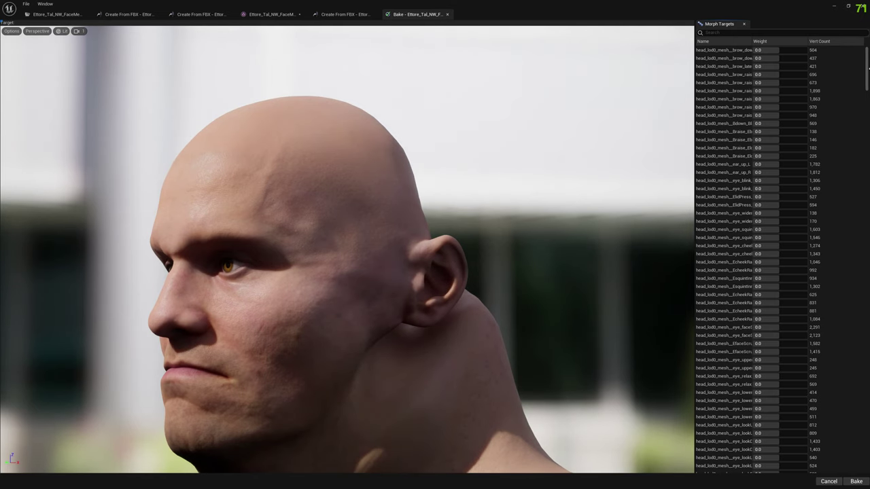
{"action": "left_click_drag", "start_coordinate": [868, 68], "coordinate": [850, 466]}
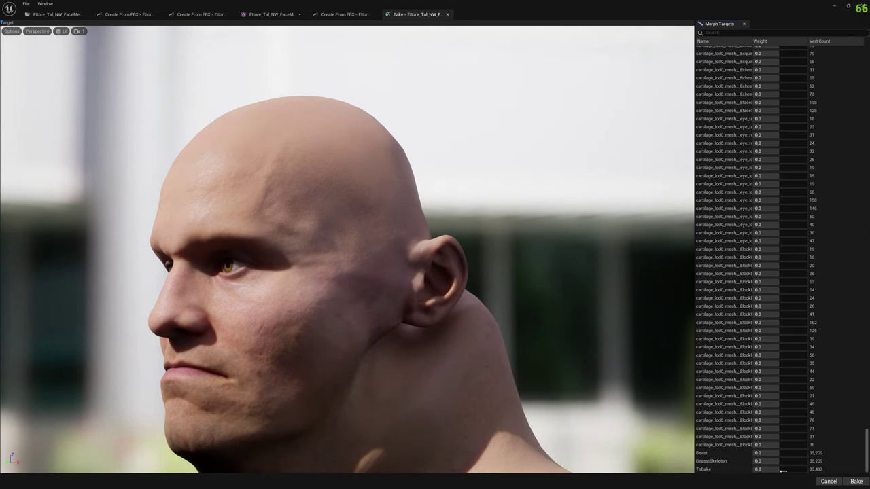
{"action": "left_click_drag", "start_coordinate": [784, 471], "coordinate": [808, 472]}
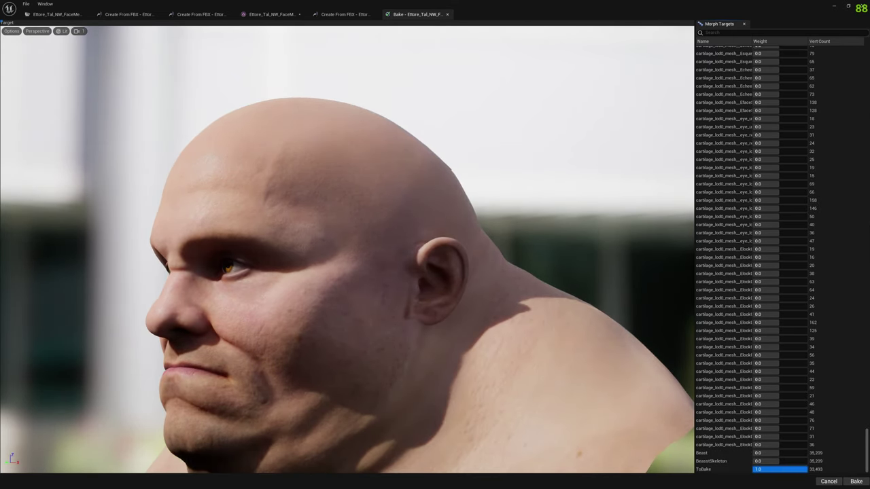
{"action": "right_click_drag", "start_coordinate": [486, 212], "coordinate": [670, 228]}
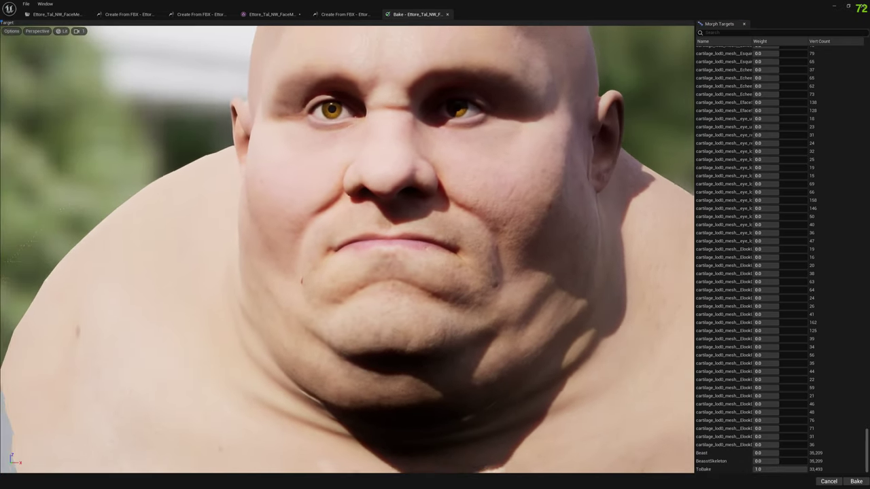
- Check the deformed head and neck once more, then bake the ToBake morph at full weight into the face mesh
{"action": "right_click_drag", "start_coordinate": [571, 319], "coordinate": [544, 312], "text": "alt"}
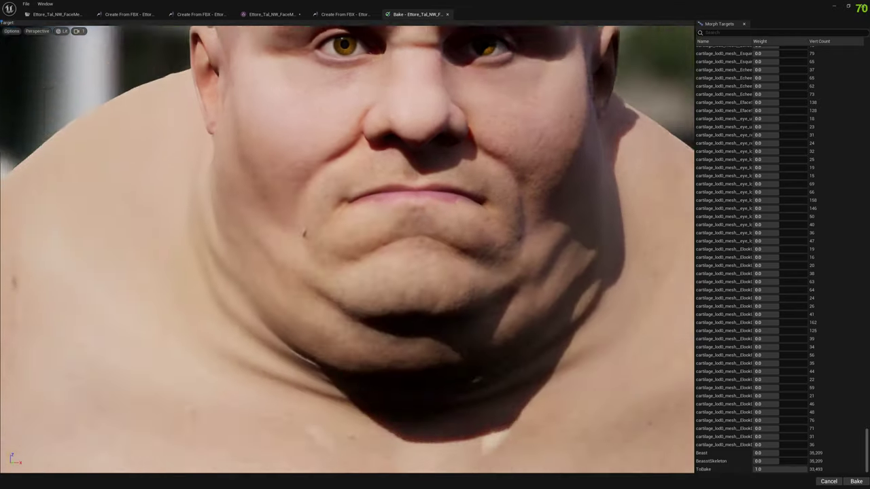
{"action": "scroll", "coordinate": [347, 250], "scroll_direction": "down", "scroll_amount": 5}
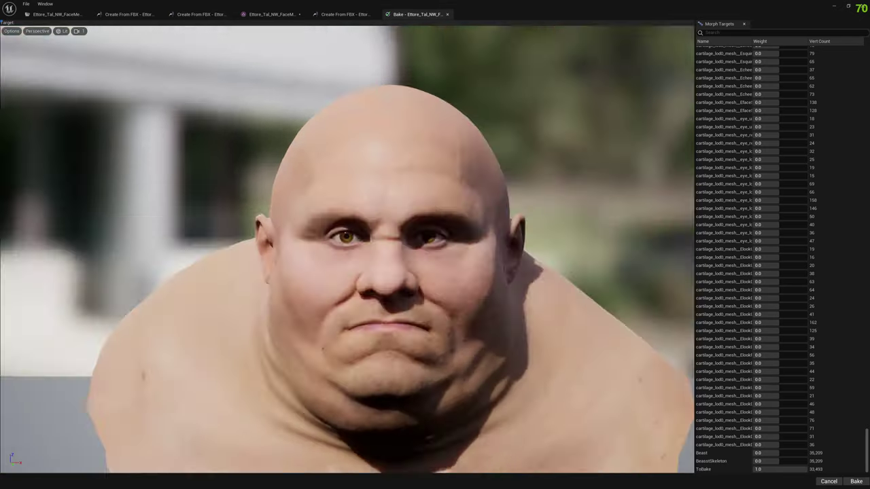
{"action": "right_click_drag", "start_coordinate": [347, 250], "coordinate": [339, 299]}
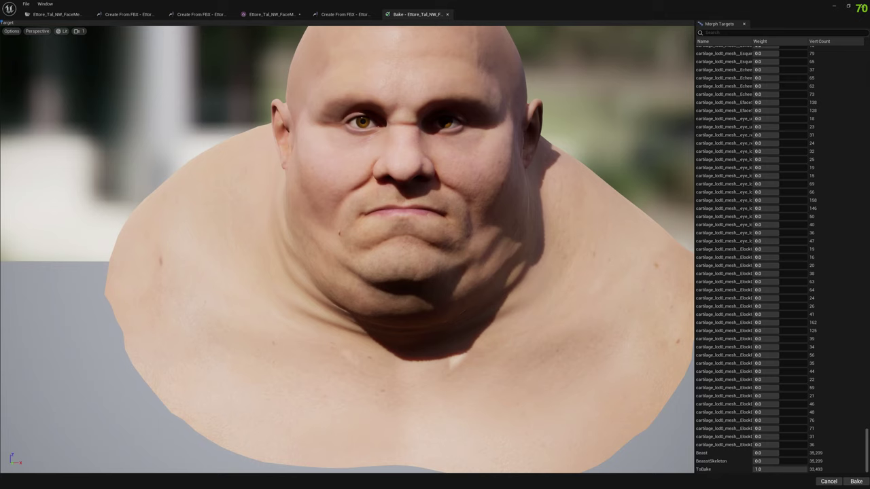
{"action": "left_click", "coordinate": [857, 482]}
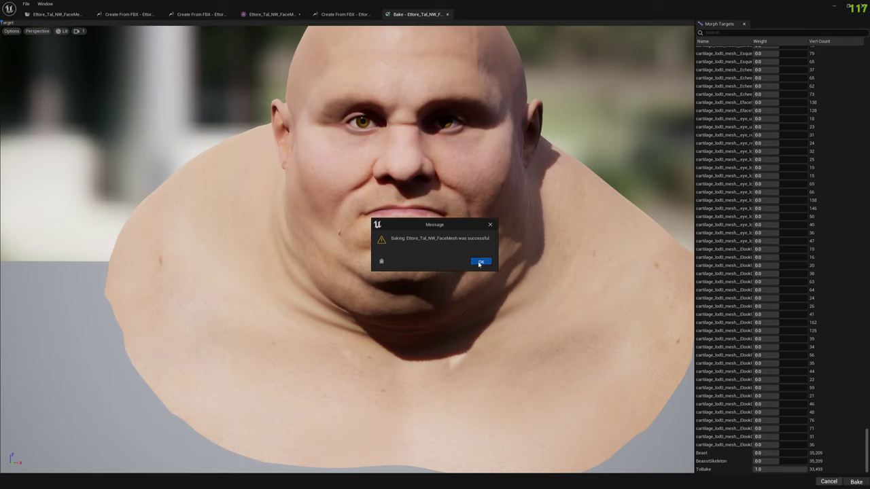
{"action": "left_click", "coordinate": [480, 262]}
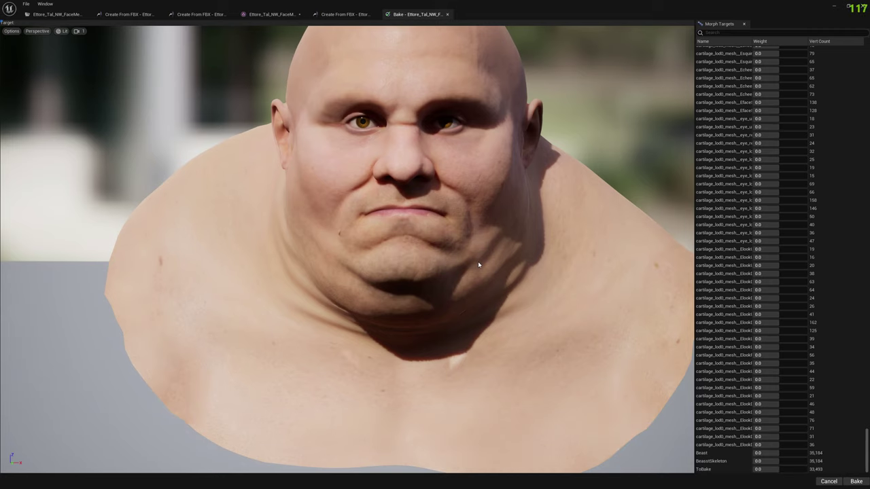
- Switch to the face mesh's skeletal mesh editor, scrub the preview animation to about frame 33 and examine the baked face and neck
{"action": "left_click", "coordinate": [270, 15]}
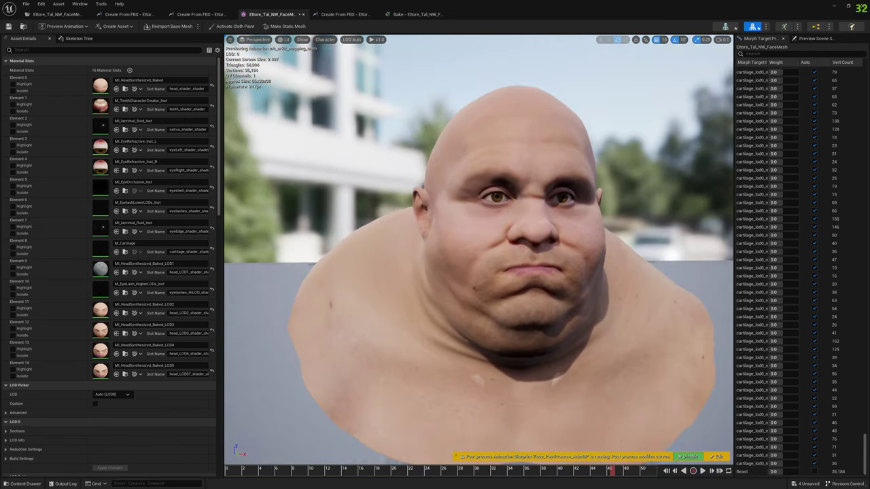
{"action": "left_click_drag", "start_coordinate": [458, 470], "coordinate": [502, 475]}
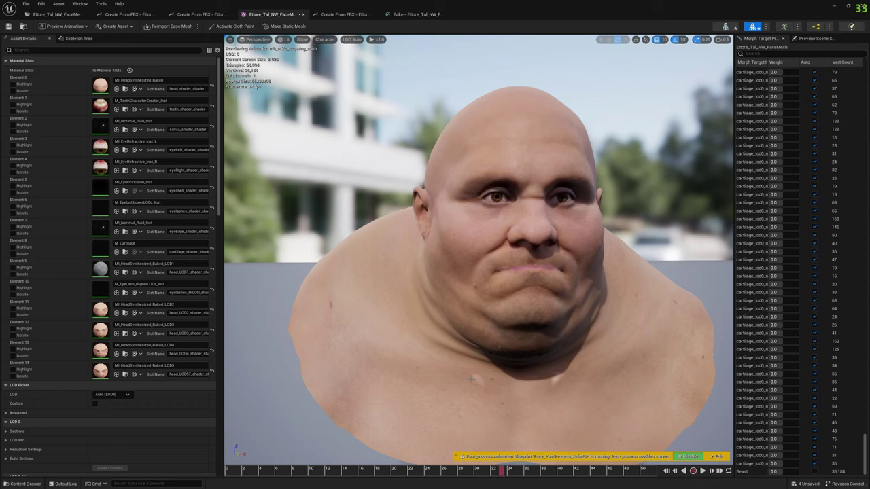
{"action": "middle_click_drag", "start_coordinate": [519, 391], "coordinate": [464, 351]}
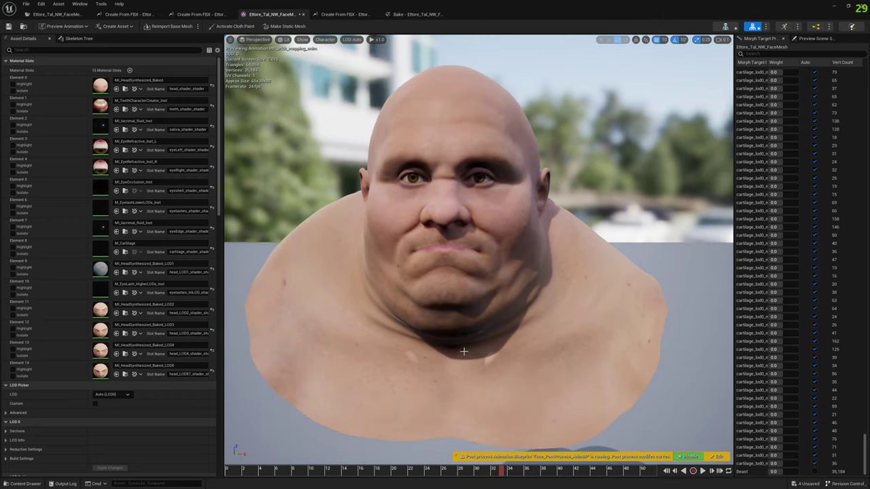
{"action": "scroll", "coordinate": [460, 357], "scroll_direction": "up", "scroll_amount": 3}
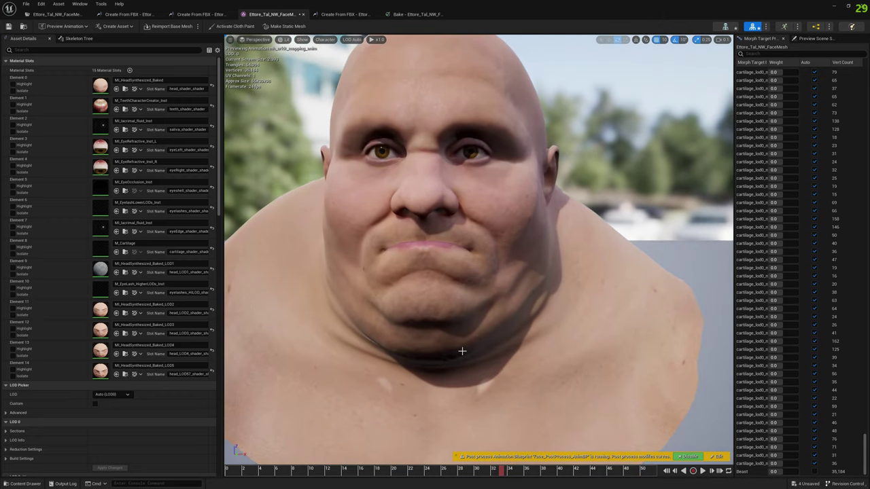
{"action": "left_click_drag", "start_coordinate": [460, 351], "coordinate": [456, 350], "text": "alt"}
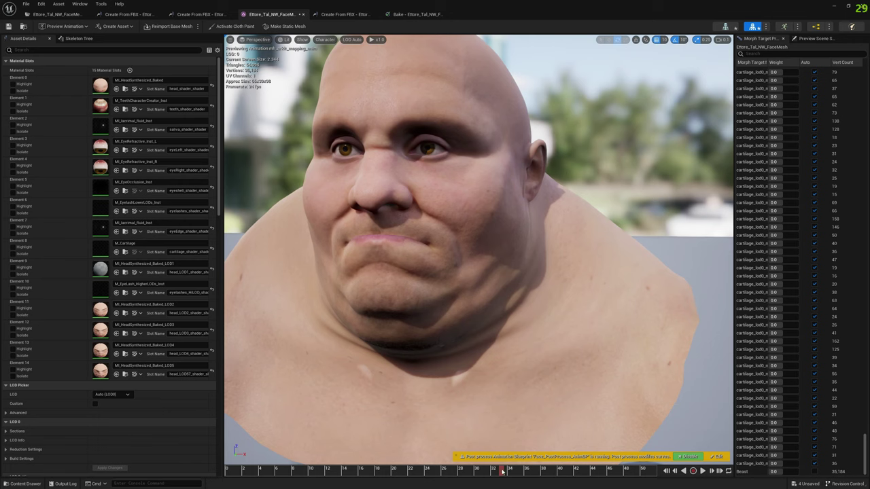
- Scrub the preview animation forward to about frame 35 and back to frame 10, examining the mouth and the eyes up close
{"action": "mouse_move", "coordinate": [510, 474]}
{"action": "left_mouse_down"}
{"action": "mouse_move", "coordinate": [644, 480]}
{"action": "mouse_move", "coordinate": [511, 476]}
{"action": "left_mouse_up"}
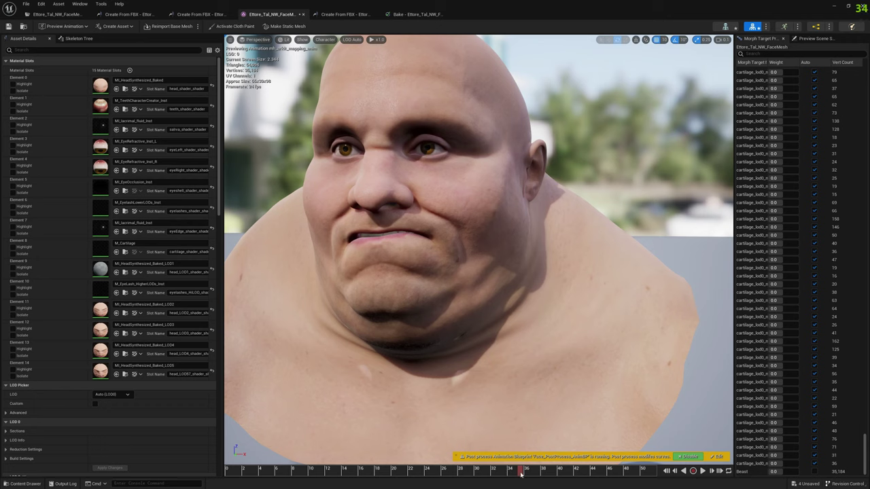
{"action": "left_click_drag", "start_coordinate": [521, 473], "coordinate": [312, 471]}
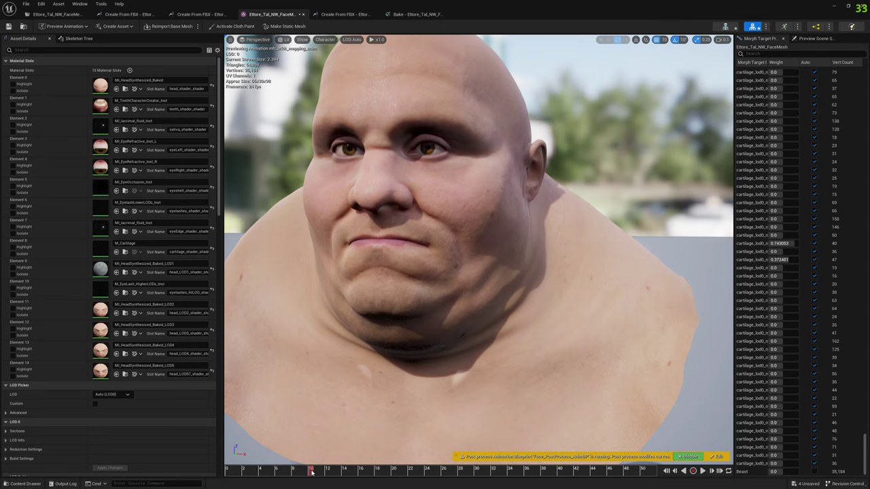
{"action": "left_click_drag", "start_coordinate": [416, 374], "coordinate": [462, 354], "text": "alt"}
{"action": "right_click_drag", "start_coordinate": [417, 373], "coordinate": [469, 367], "text": "alt"}
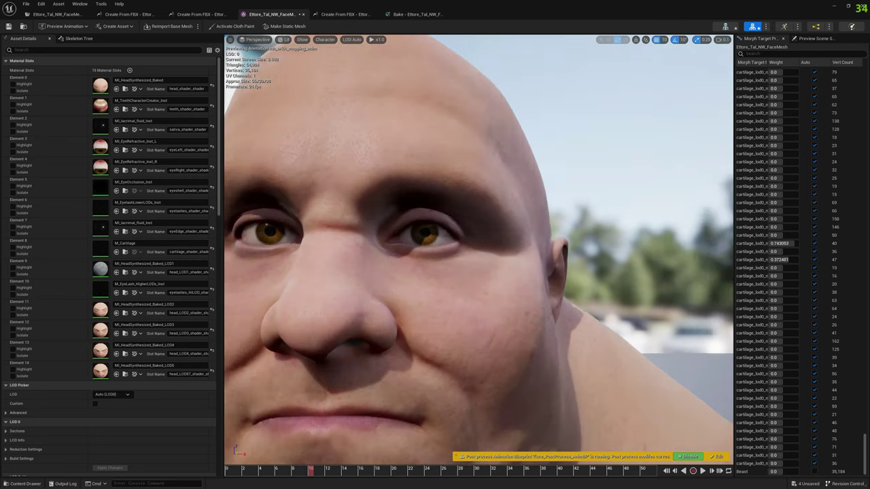